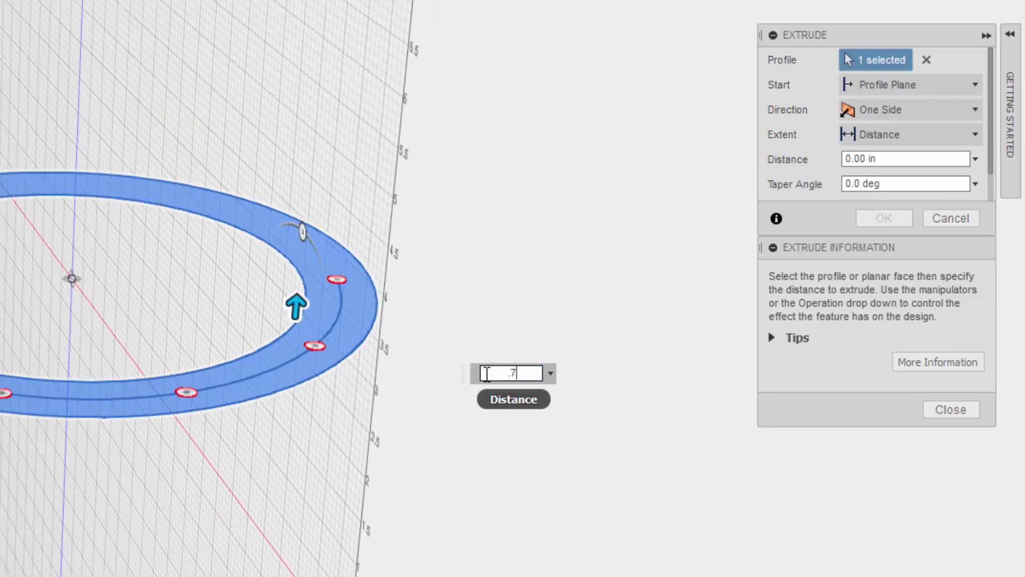
pyautogui.press('Return')
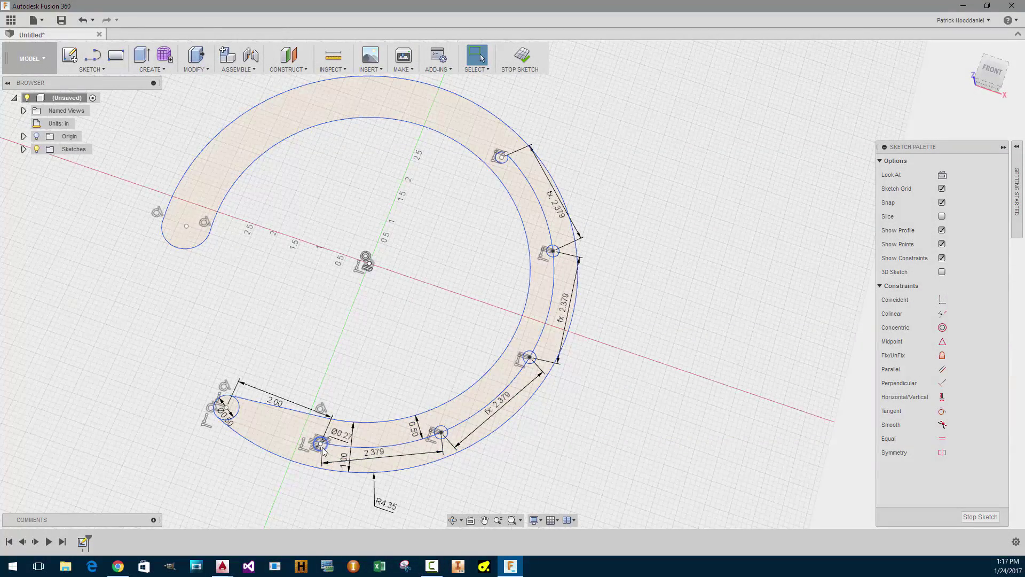
# Move the 0.27 in hole back and forth along the ring to check how the tapered end follows.
pyautogui.moveTo(325, 453)
pyautogui.mouseDown()
pyautogui.moveTo(338, 437)
pyautogui.moveTo(406, 433)
pyautogui.moveTo(291, 403)
pyautogui.moveTo(350, 420)
pyautogui.moveTo(299, 430)
pyautogui.moveTo(178, 331)
pyautogui.moveTo(218, 386)
pyautogui.mouseUp()
pyautogui.keyDown('shift'); pyautogui.moveTo(218, 386); pyautogui.dragTo(206, 369, button='middle'); pyautogui.keyUp('shift')
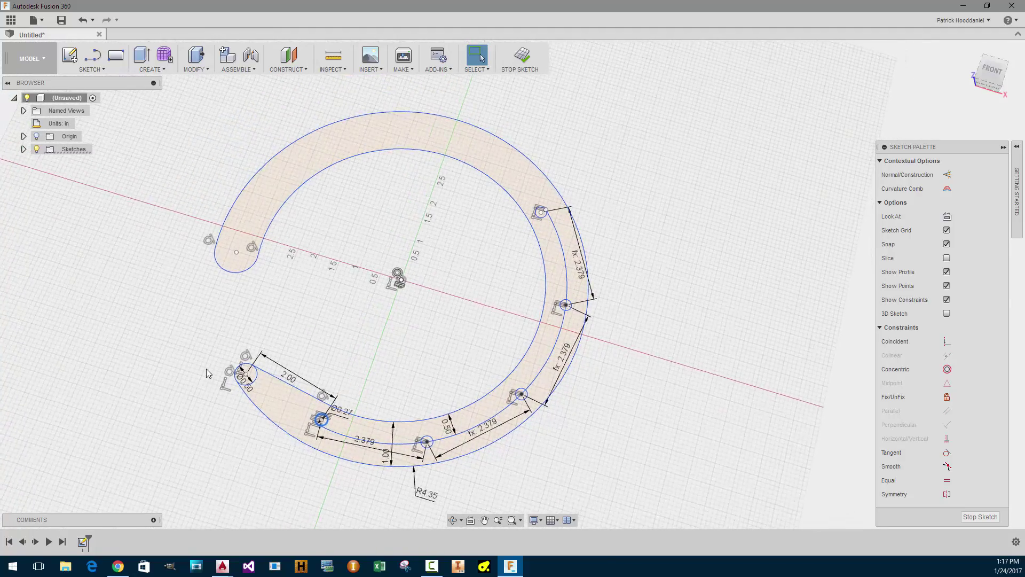
pyautogui.scroll(2, 206, 369)
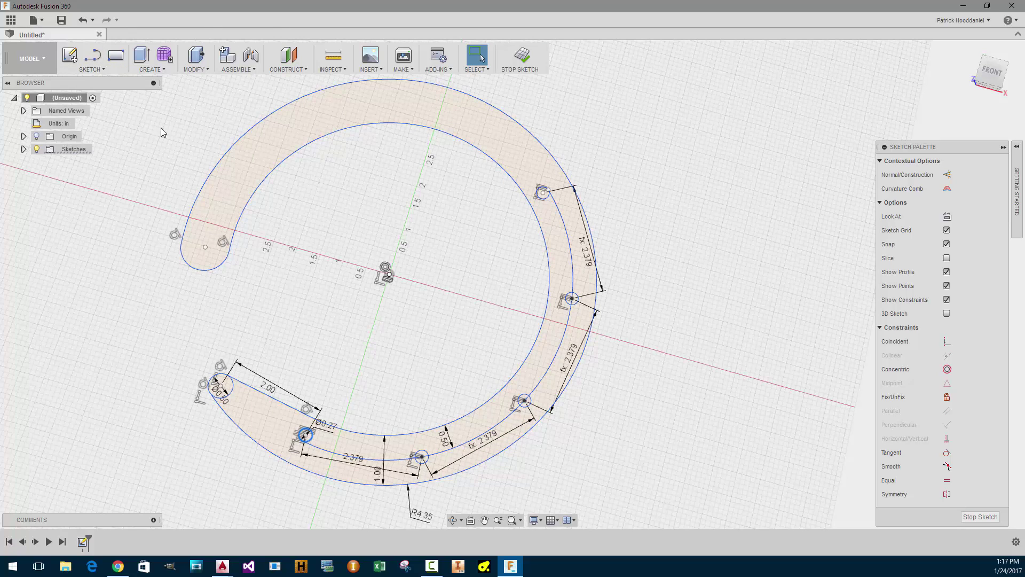
pyautogui.press('Escape')
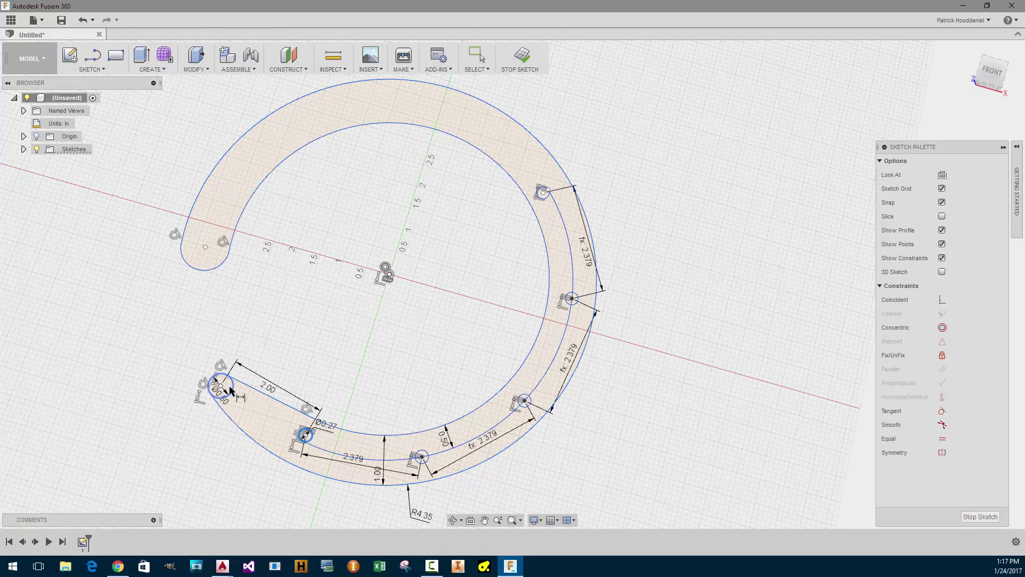
# Dimension the distance between the centres of the open ring's two rounded ends.
pyautogui.click(231, 389)
pyautogui.click(206, 269)
pyautogui.click(131, 375)
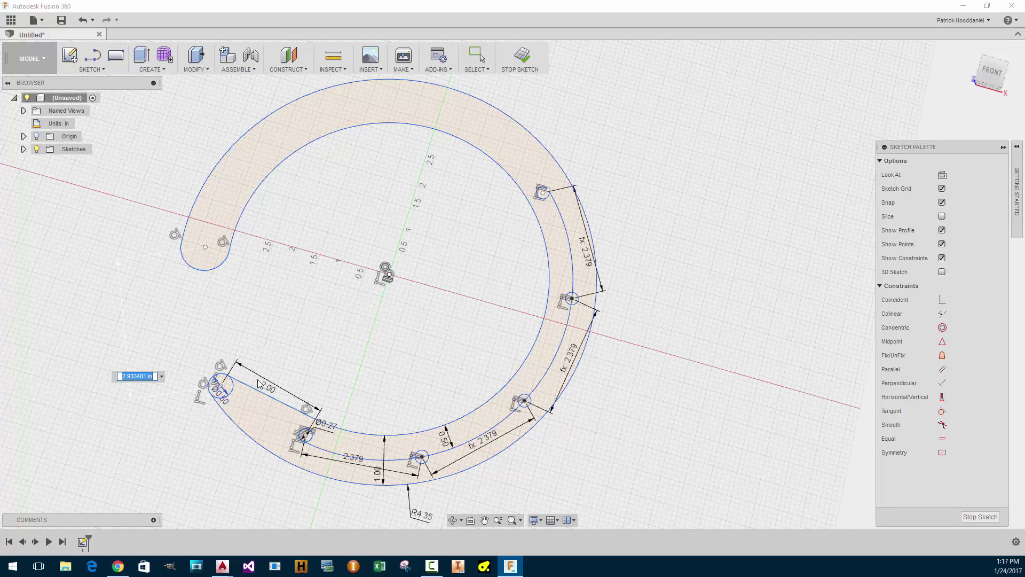
pyautogui.press('Return')
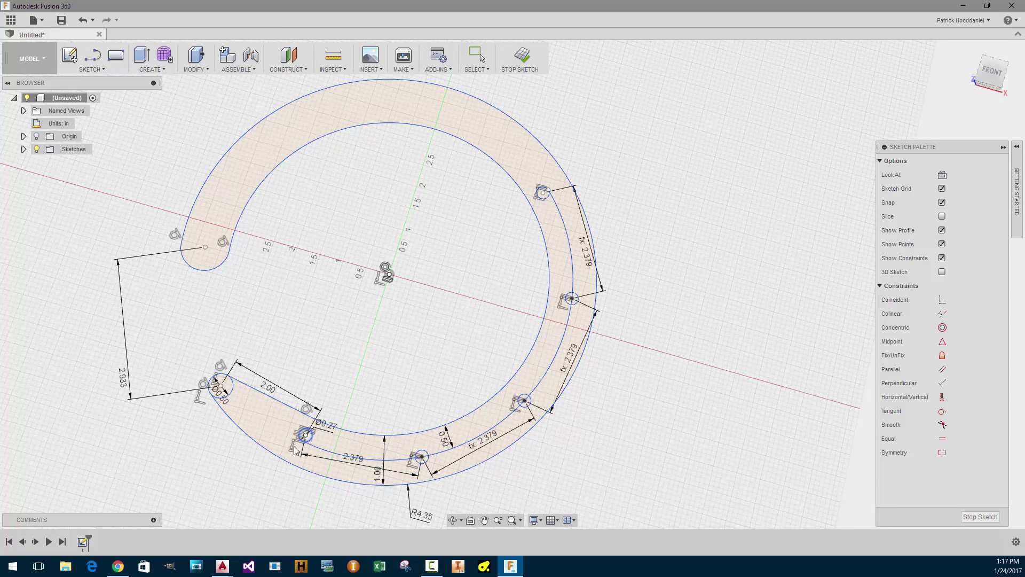
# Try to constrain the inner arc's lower end coincident with the centre of the 0.27 in hole near the tapered end.
pyautogui.scroll(2, 300, 451)
pyautogui.scroll(3, 302, 452)
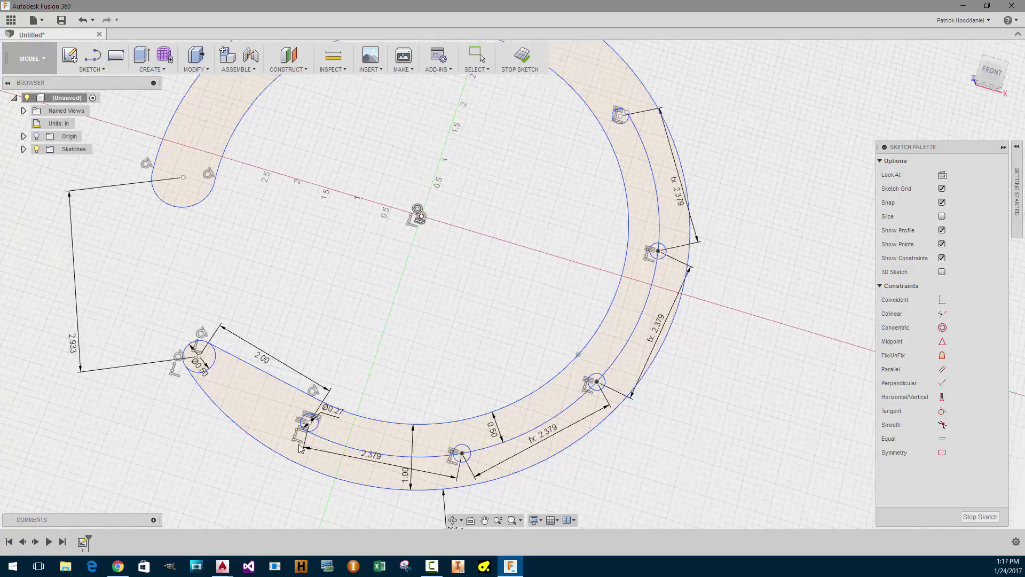
pyautogui.press('Escape')
pyautogui.moveTo(249, 427)
pyautogui.mouseDown()
pyautogui.moveTo(258, 453)
pyautogui.moveTo(249, 445)
pyautogui.mouseUp()
pyautogui.press('Escape')
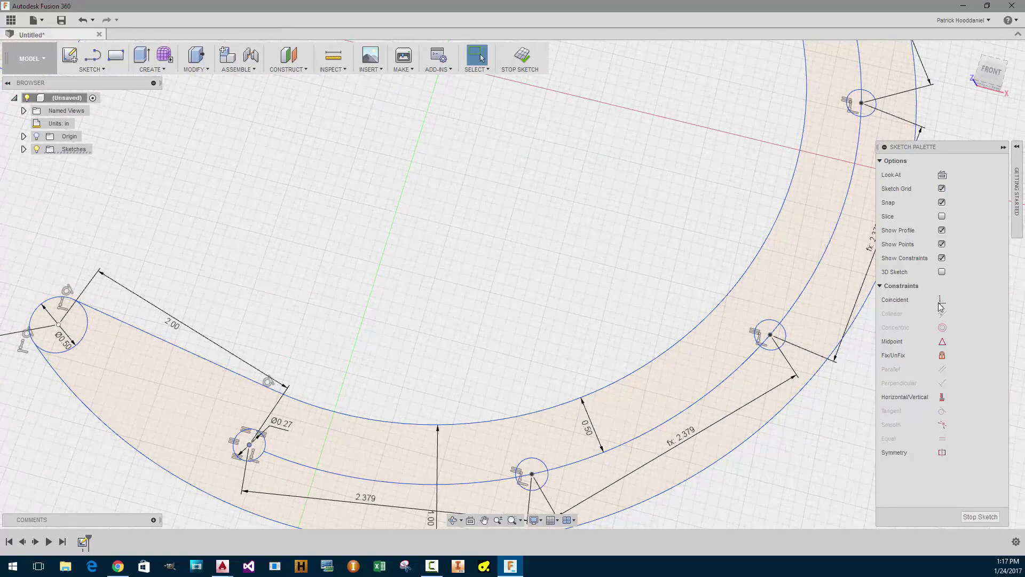
pyautogui.click(942, 300)
pyautogui.click(249, 445)
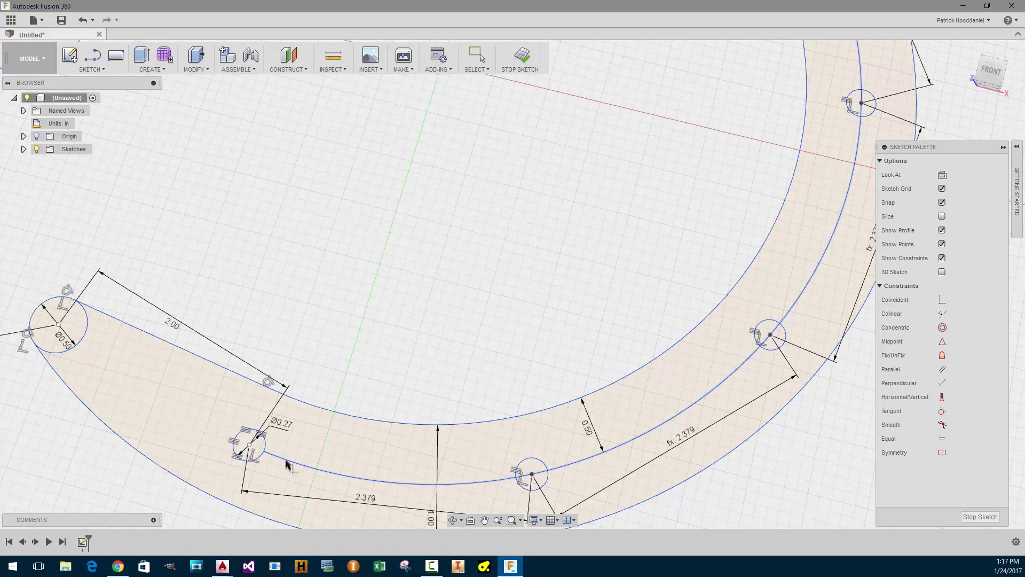
pyautogui.click(251, 451)
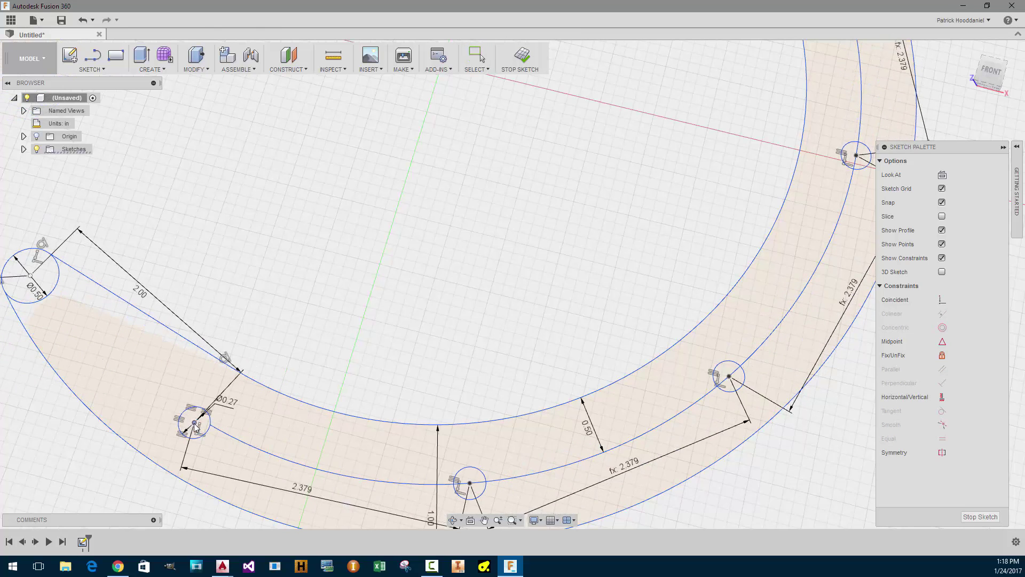
pyautogui.press('Escape')
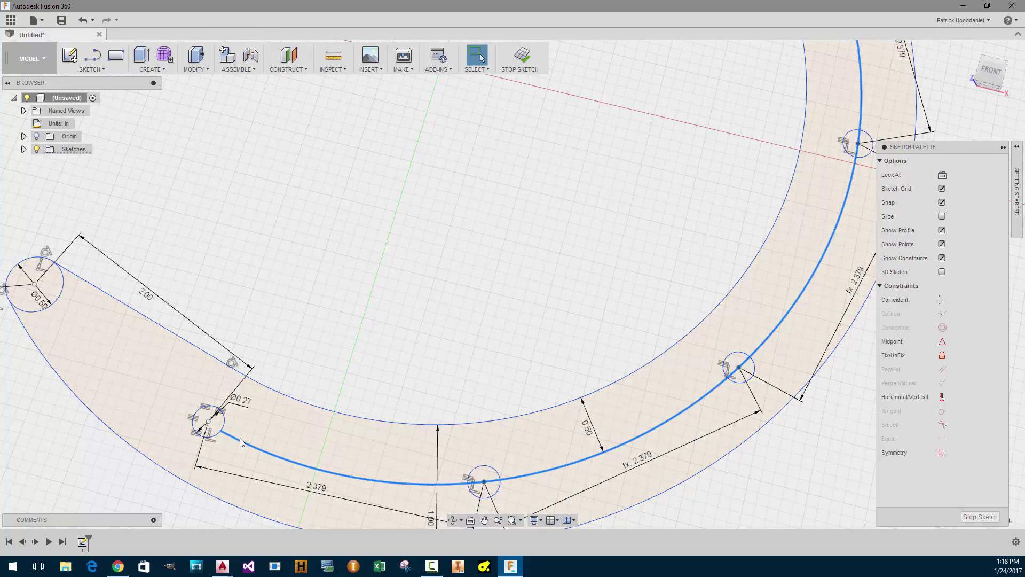
# Delete the coincident constraint on the edge of the 0.27 in hole near the tapered end and attach the inner arc's end to the hole's centre.
pyautogui.click(240, 439)
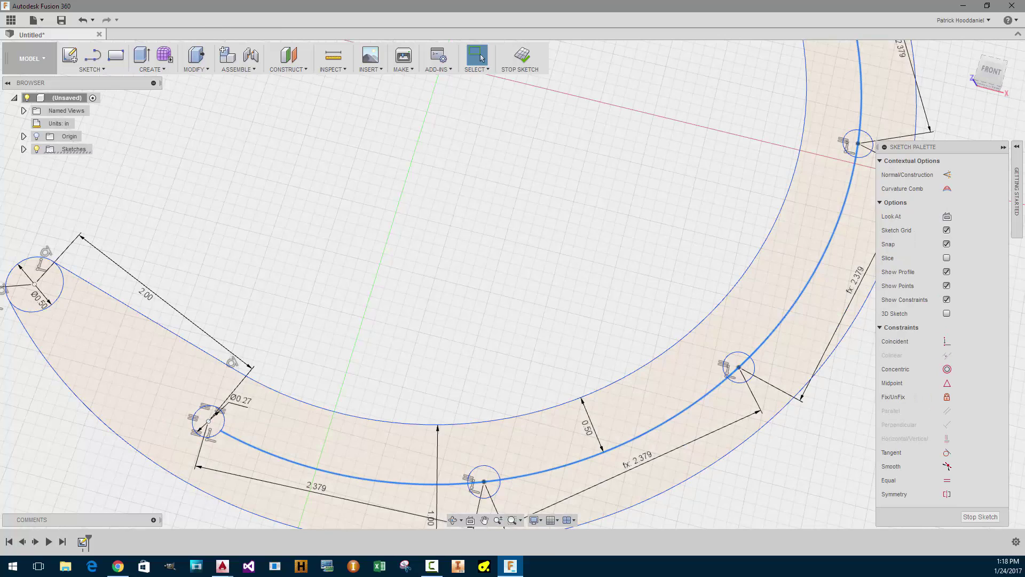
pyautogui.rightClick(209, 444)
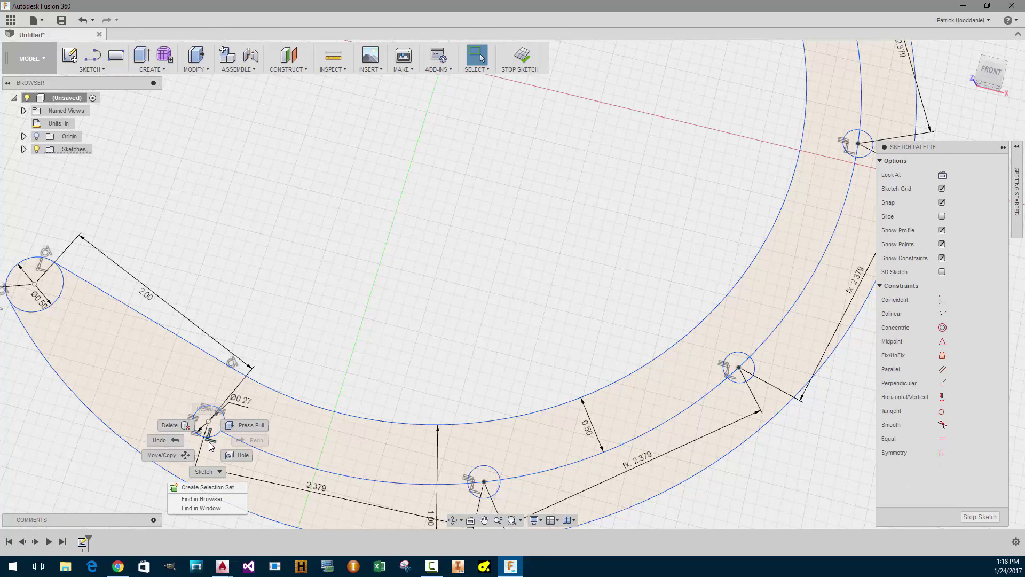
pyautogui.click(188, 427)
pyautogui.moveTo(209, 422); pyautogui.dragTo(222, 431)
pyautogui.hotkey('ctrl', 'z')
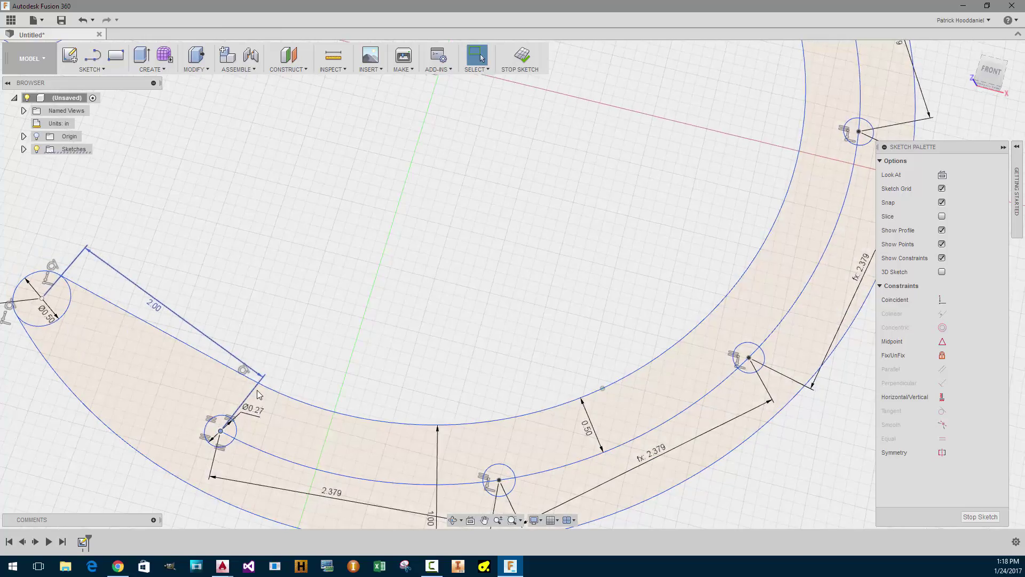
# Delete the coincident constraint holding the inner arc's upper end on the edge of the uppermost hole.
pyautogui.keyDown('shift'); pyautogui.moveTo(340, 389); pyautogui.dragTo(385, 388, button='middle'); pyautogui.keyUp('shift')
pyautogui.scroll(4, 390, 389)
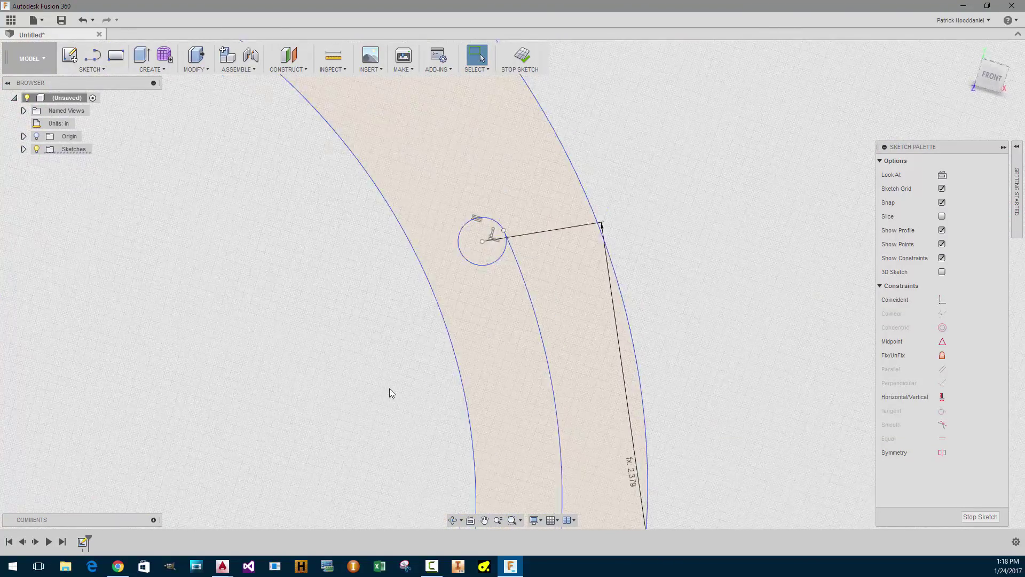
pyautogui.rightClick(496, 314)
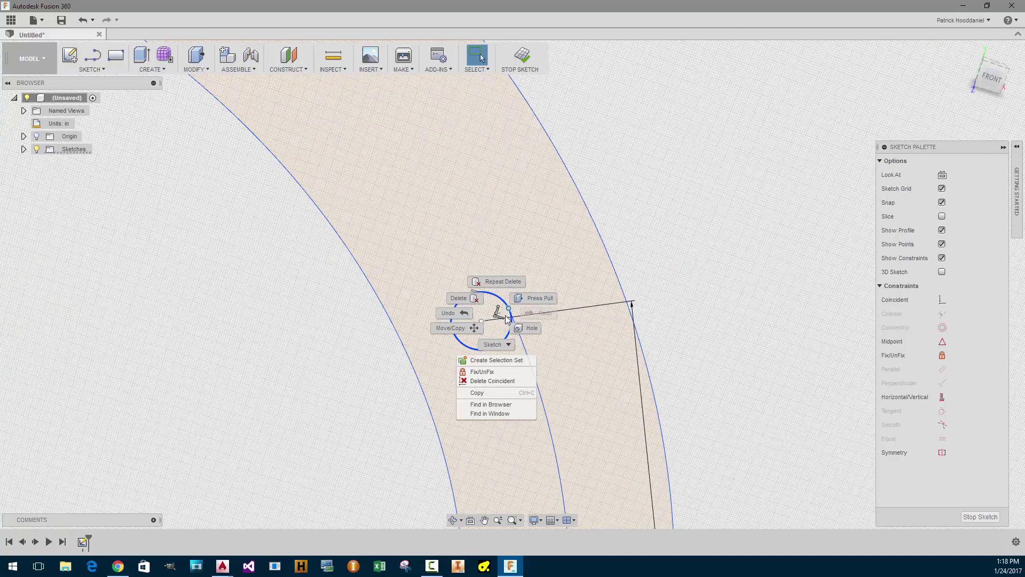
pyautogui.click(466, 298)
pyautogui.rightClick(497, 314)
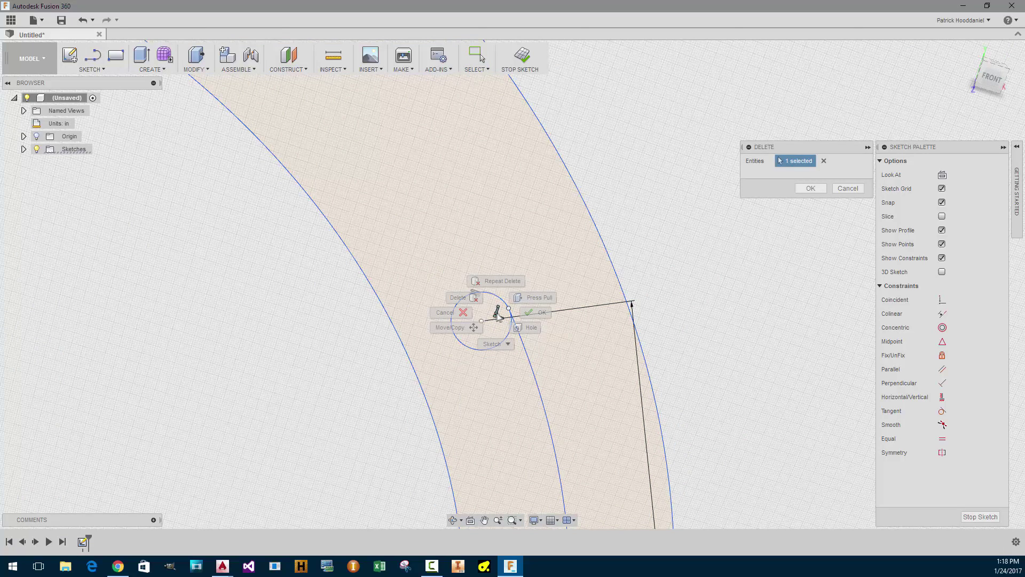
pyautogui.click(467, 298)
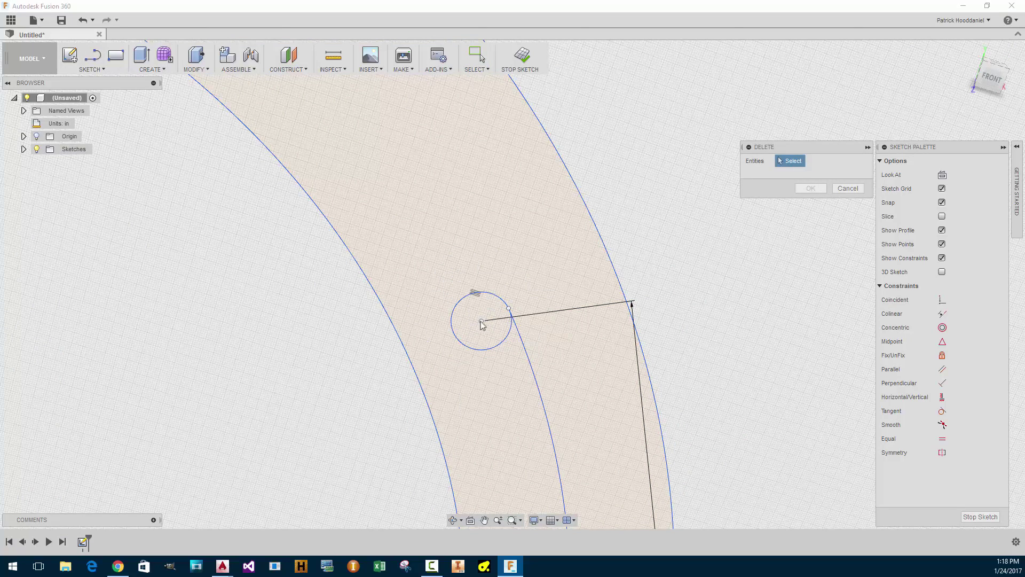
pyautogui.click(480, 350)
pyautogui.moveTo(508, 309); pyautogui.dragTo(476, 321)
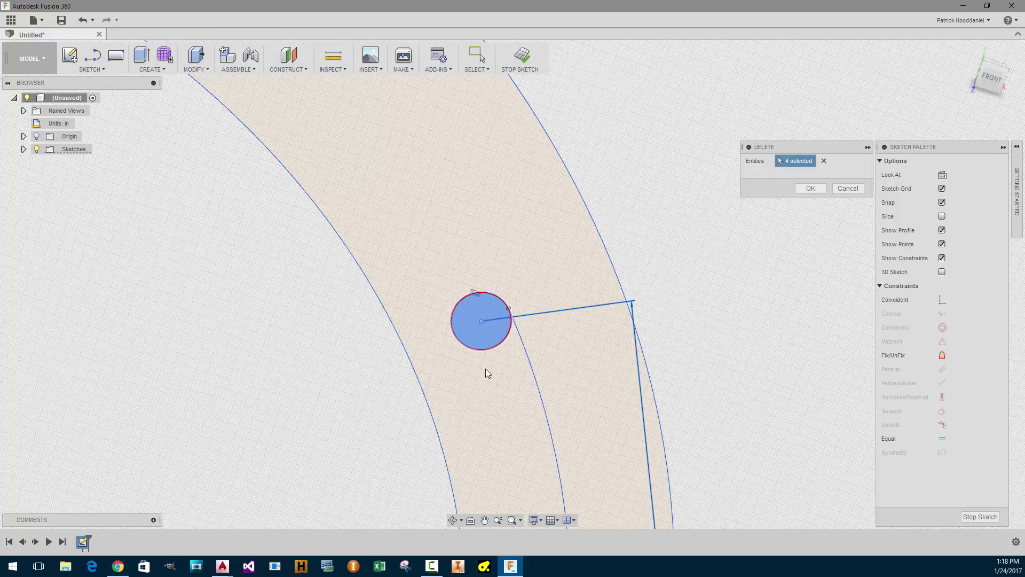
pyautogui.click(857, 190)
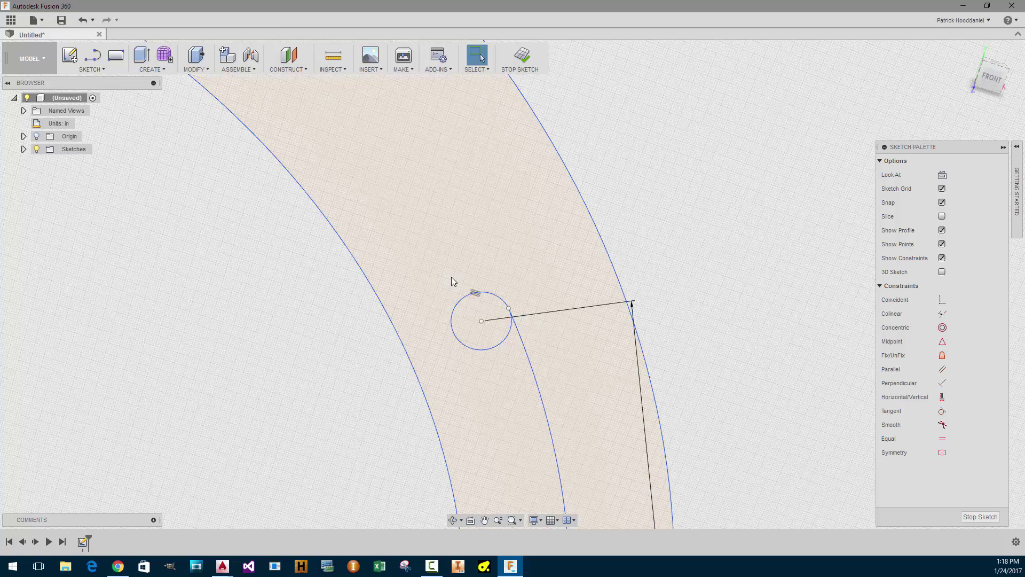
# Attach the inner arc's upper end to the centre of the uppermost hole.
pyautogui.moveTo(481, 321)
pyautogui.mouseDown()
pyautogui.moveTo(492, 303)
pyautogui.moveTo(511, 309)
pyautogui.mouseUp()
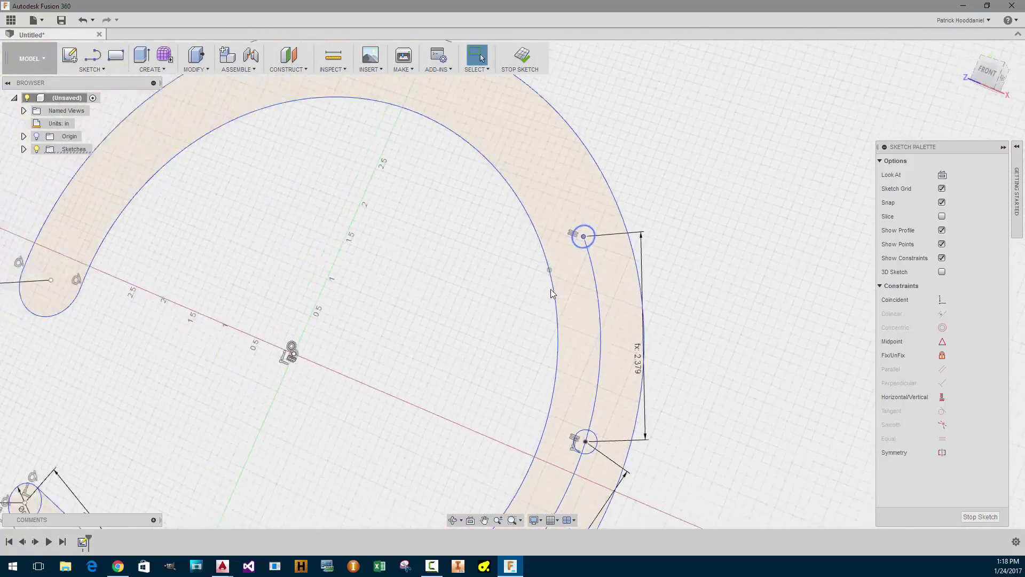
pyautogui.scroll(-4, 550, 290)
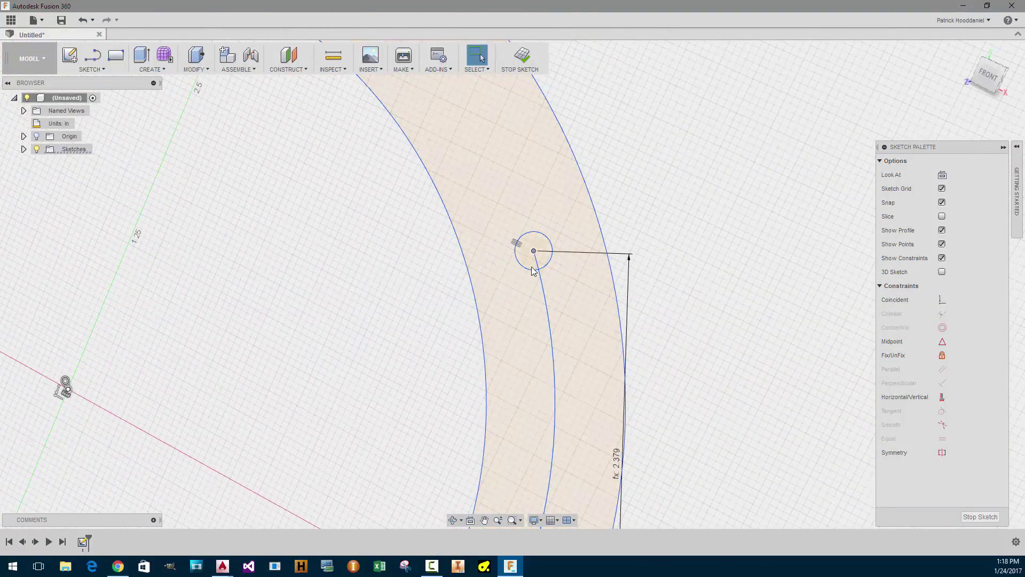
pyautogui.scroll(-6, 534, 267)
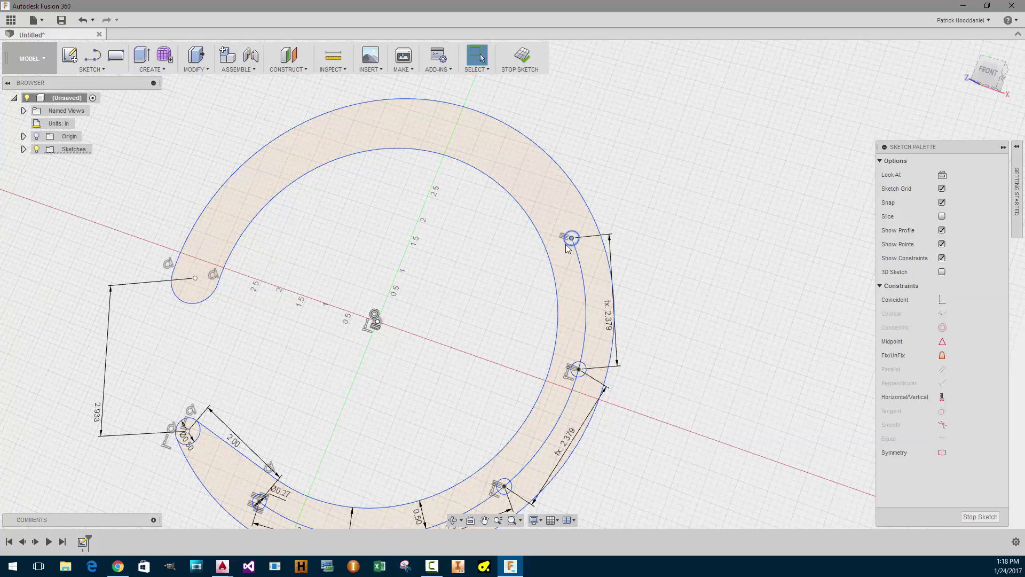
# Move the uppermost hole and the hole near the tapered end along the ring to check that the hole pattern and ends move together.
pyautogui.moveTo(568, 247)
pyautogui.mouseDown()
pyautogui.moveTo(555, 293)
pyautogui.moveTo(561, 266)
pyautogui.mouseUp()
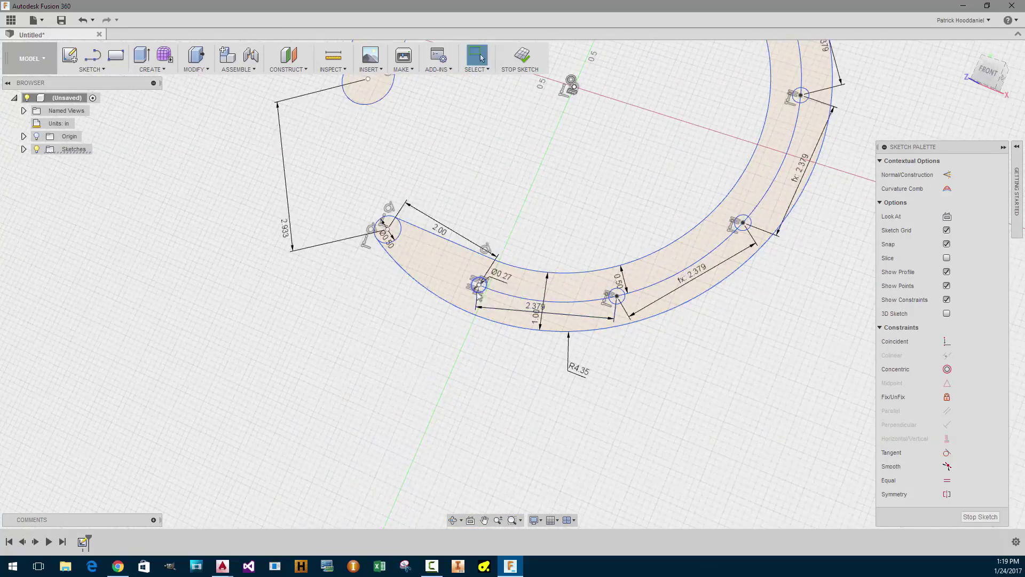
pyautogui.moveTo(478, 294)
pyautogui.mouseDown()
pyautogui.moveTo(514, 295)
pyautogui.moveTo(472, 271)
pyautogui.moveTo(497, 291)
pyautogui.moveTo(466, 288)
pyautogui.mouseUp()
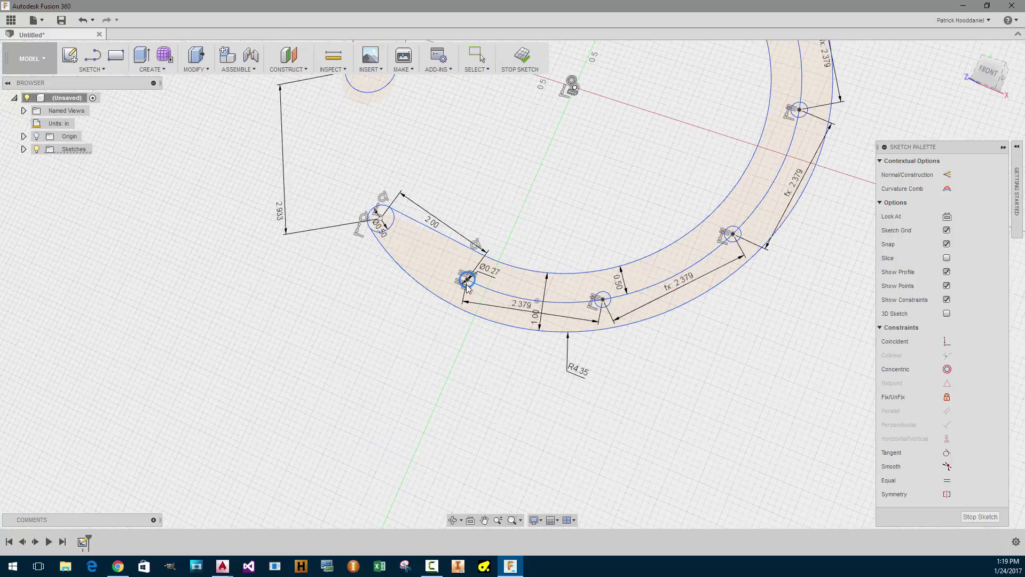
pyautogui.scroll(-2, 466, 289)
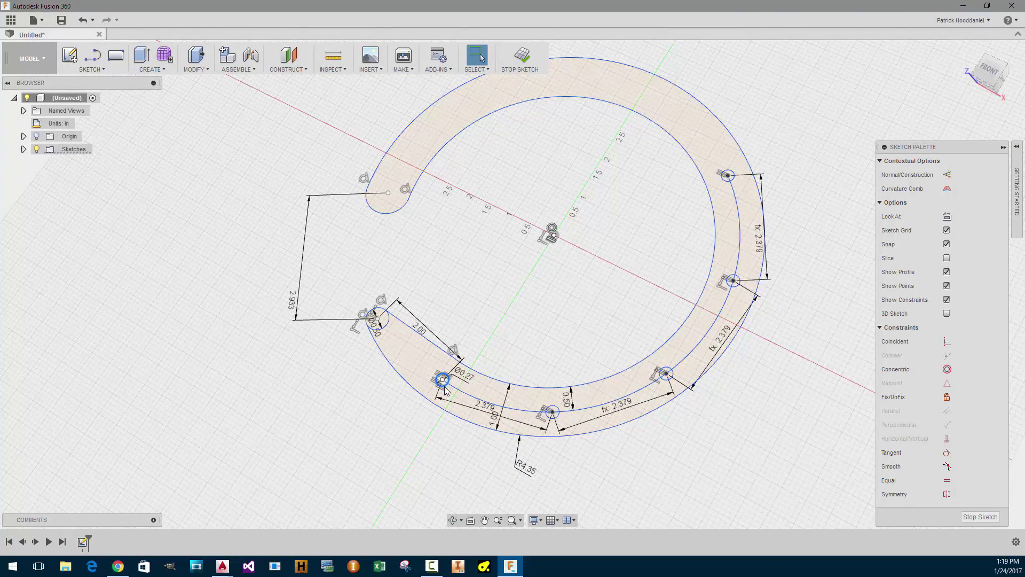
pyautogui.moveTo(449, 393); pyautogui.dragTo(406, 361)
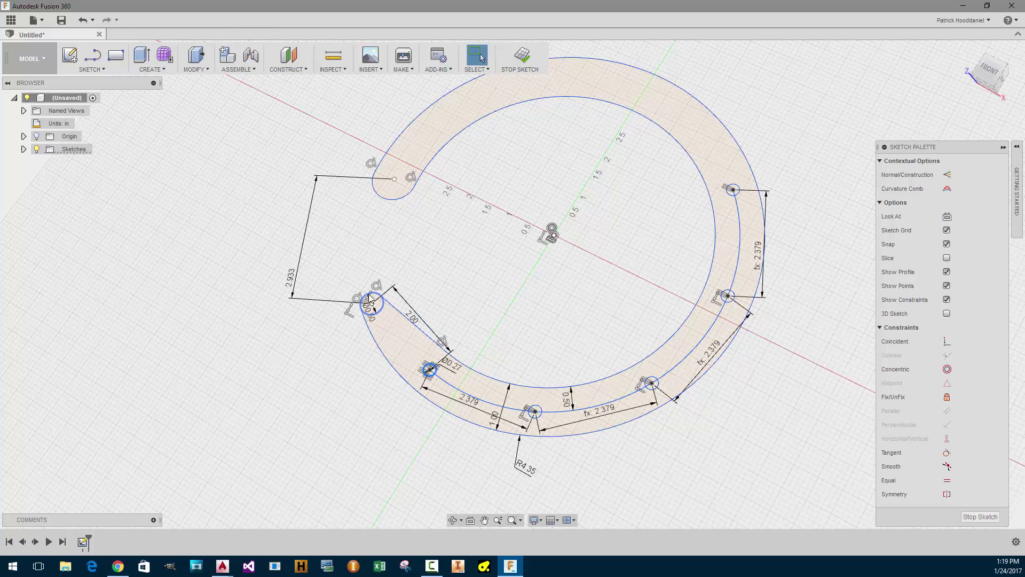
# Set the distance between the centres of the two rounded ends first to 4 in and finally to 5 in.
pyautogui.doubleClick(293, 278)
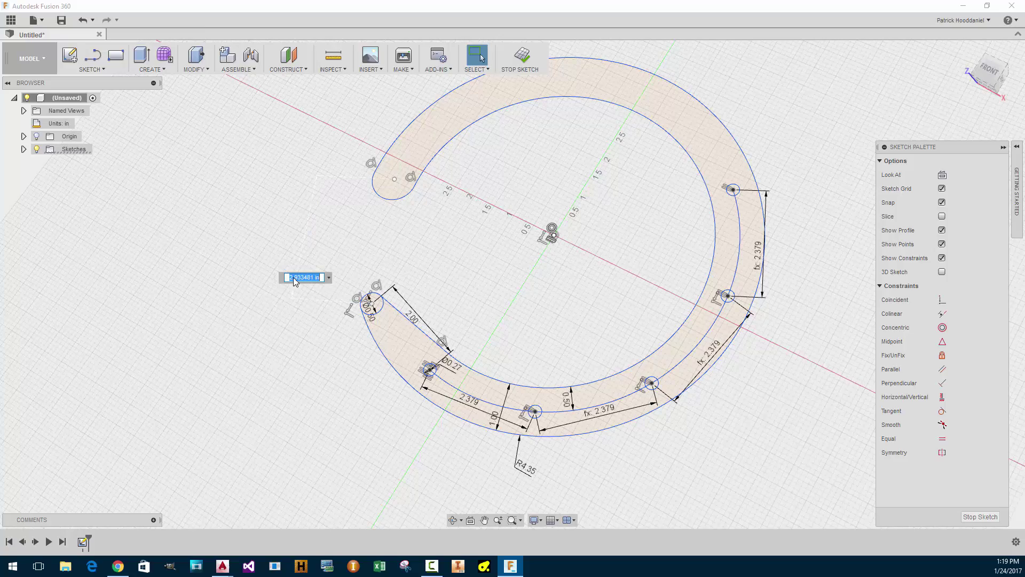
pyautogui.press('Return')
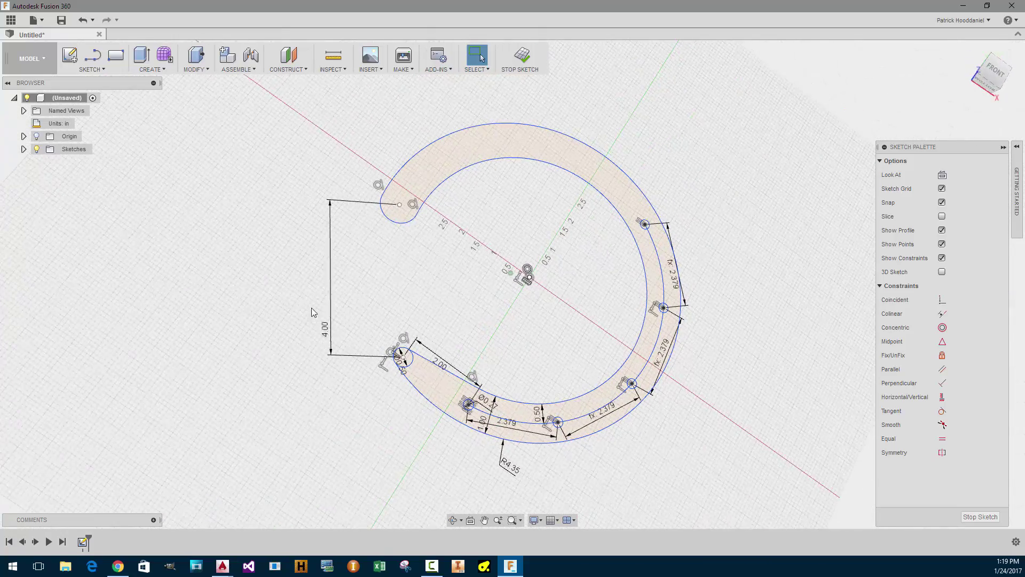
pyautogui.doubleClick(325, 328)
pyautogui.write('5')
pyautogui.press('Return')
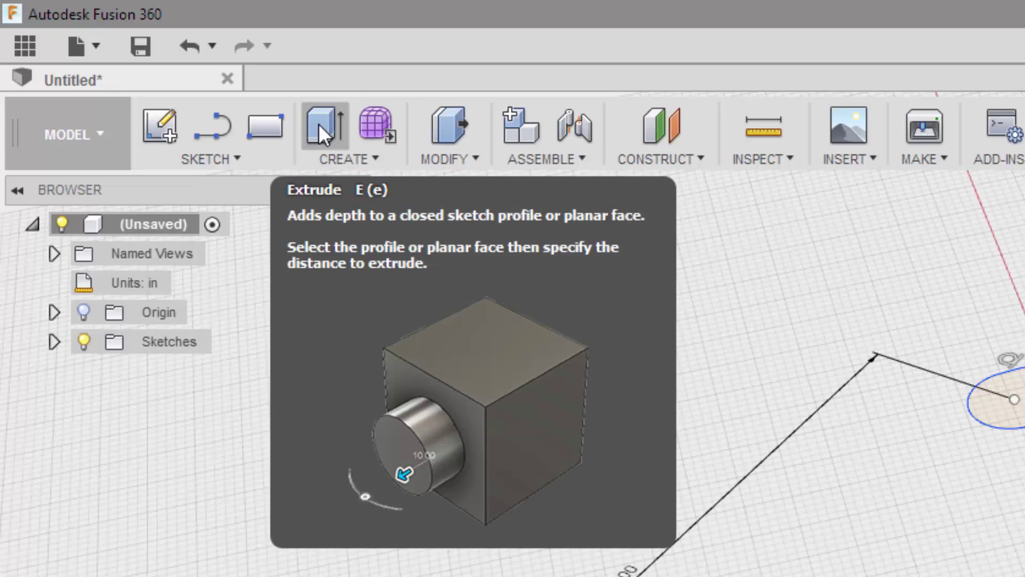
# Extrude the open ring profile, without the holes, 0.75 in to one side as a new body.
pyautogui.click(320, 127)
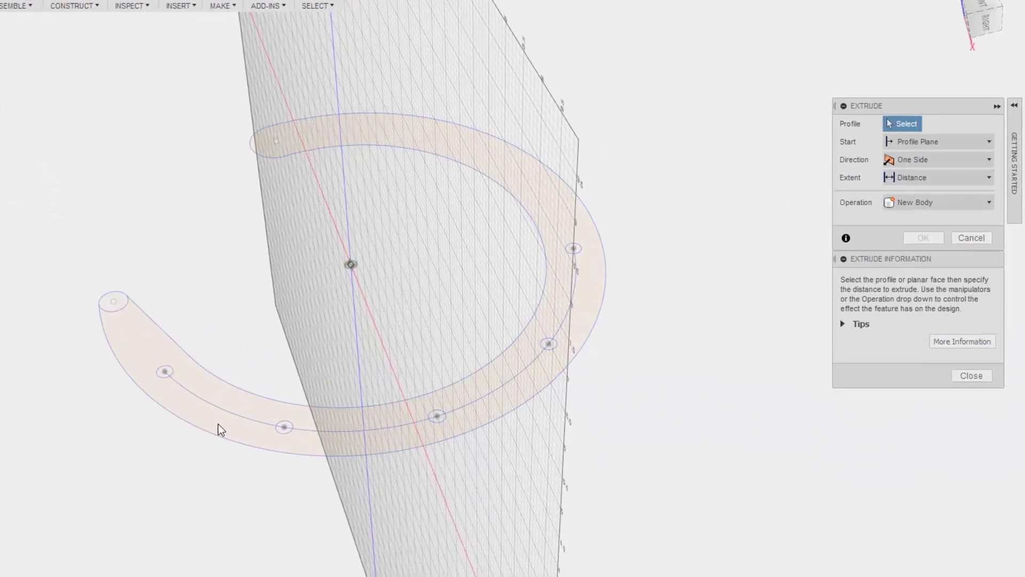
pyautogui.click(436, 382)
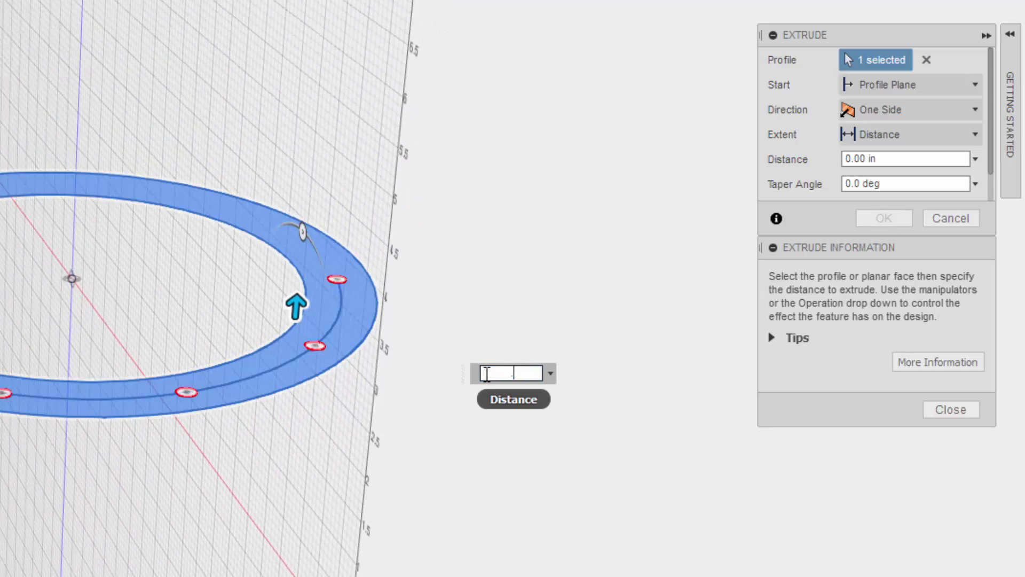
pyautogui.write('.75')
pyautogui.press('Return')
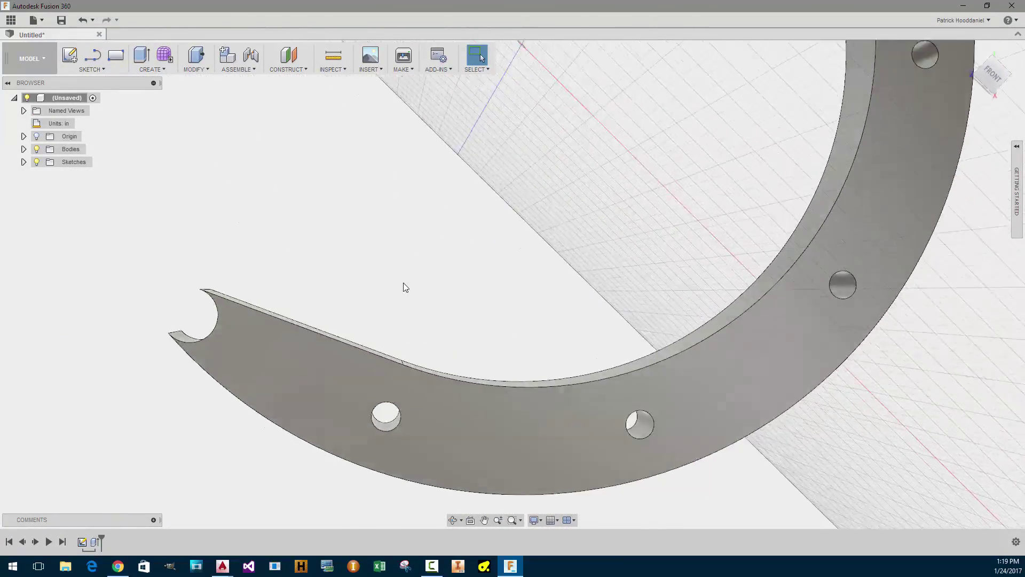
pyautogui.keyDown('shift'); pyautogui.moveTo(403, 283); pyautogui.dragTo(284, 227, button='middle'); pyautogui.keyUp('shift')
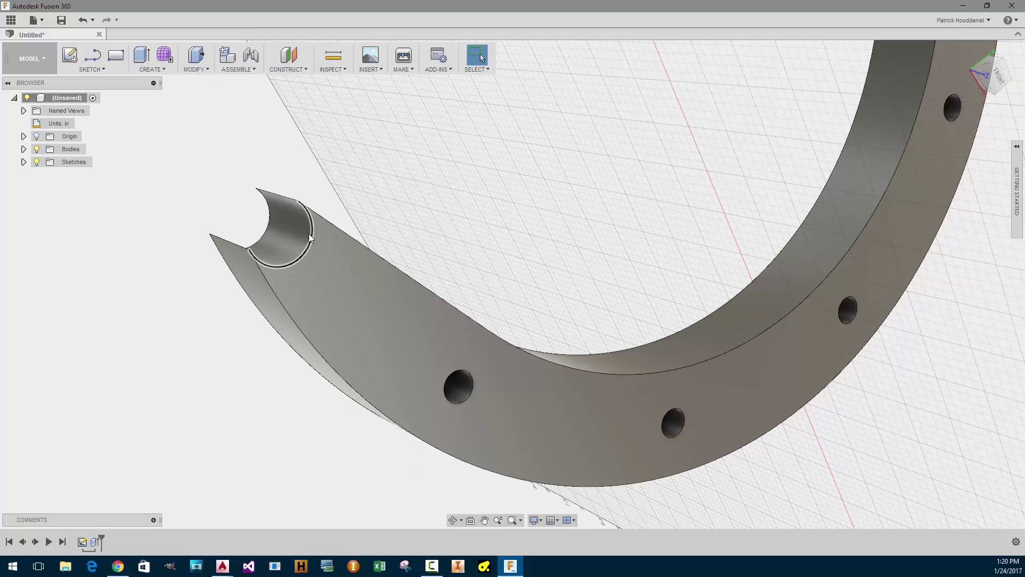
pyautogui.scroll(-5, 327, 293)
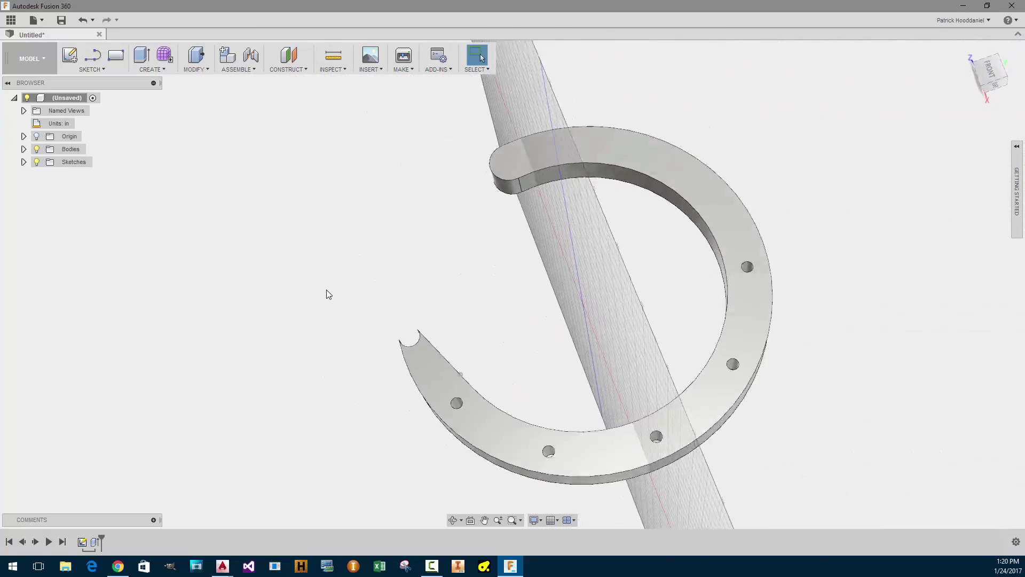
# Open the ring body's profile sketch for editing from its flat face near the notched, tapered end.
pyautogui.keyDown('shift'); pyautogui.moveTo(326, 294); pyautogui.dragTo(416, 356, button='middle'); pyautogui.keyUp('shift')
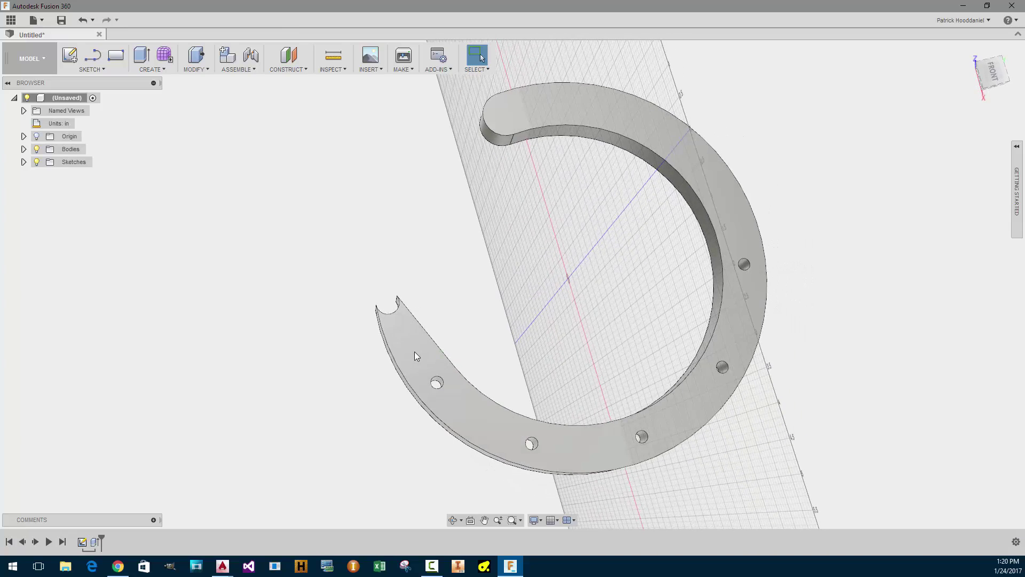
pyautogui.scroll(2, 415, 352)
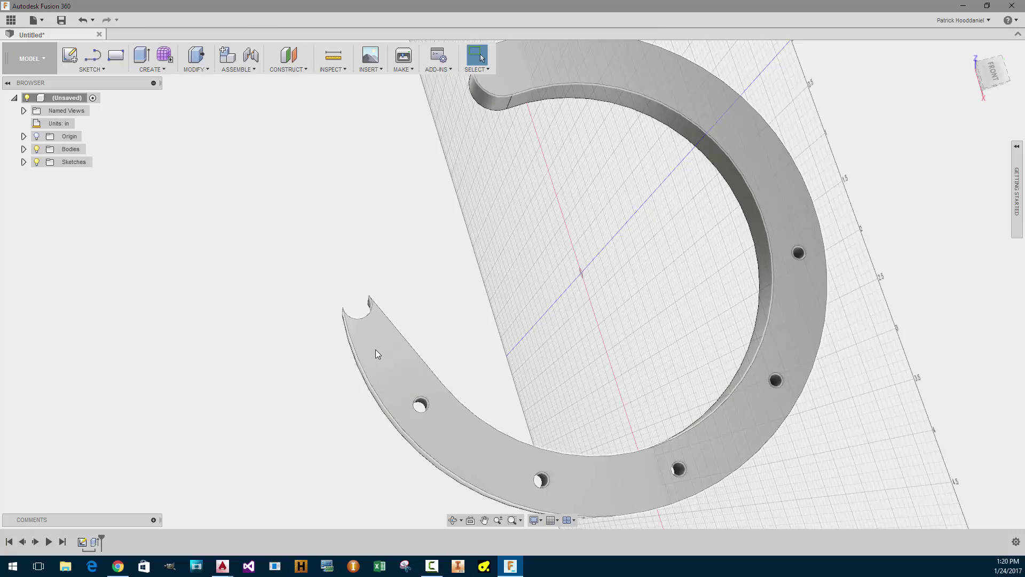
pyautogui.keyDown('shift'); pyautogui.moveTo(376, 349); pyautogui.dragTo(372, 312, button='middle'); pyautogui.keyUp('shift')
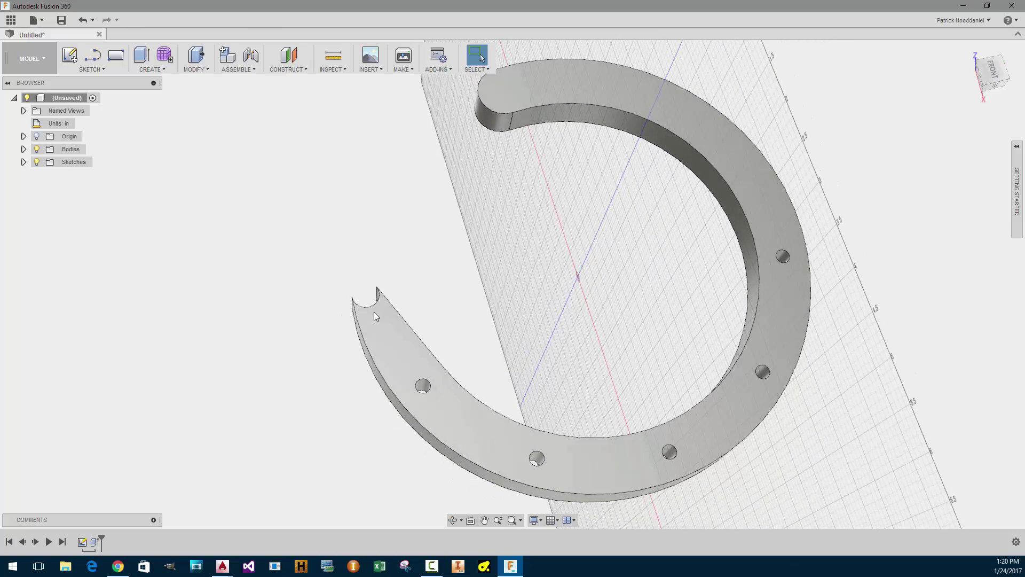
pyautogui.click(383, 325)
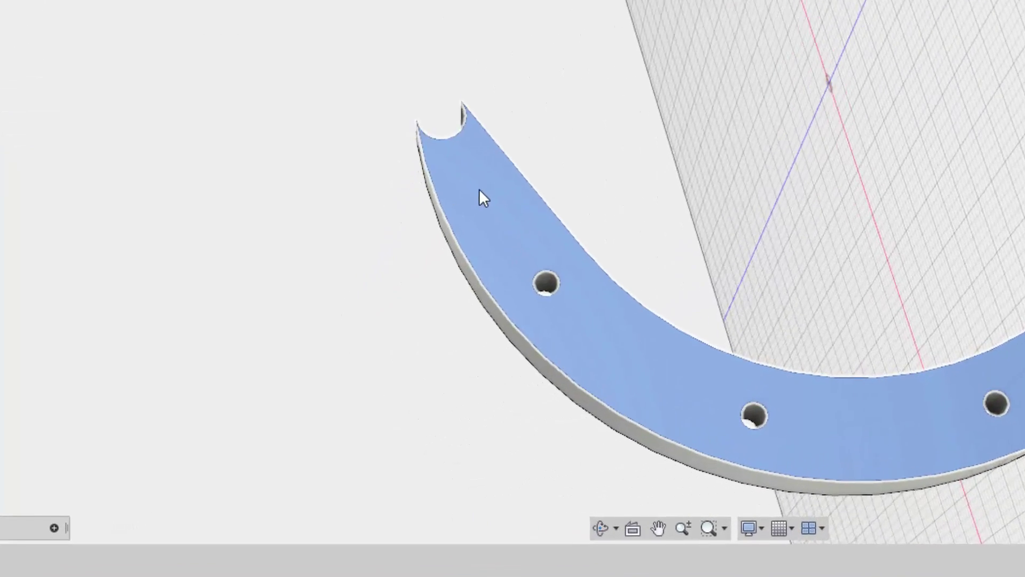
pyautogui.rightClick(480, 191)
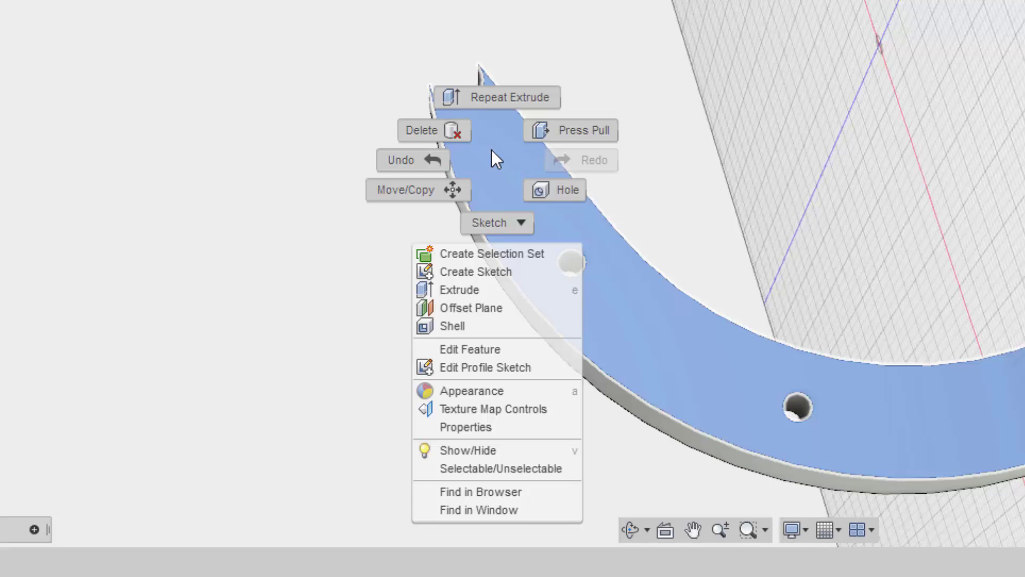
pyautogui.click(482, 274)
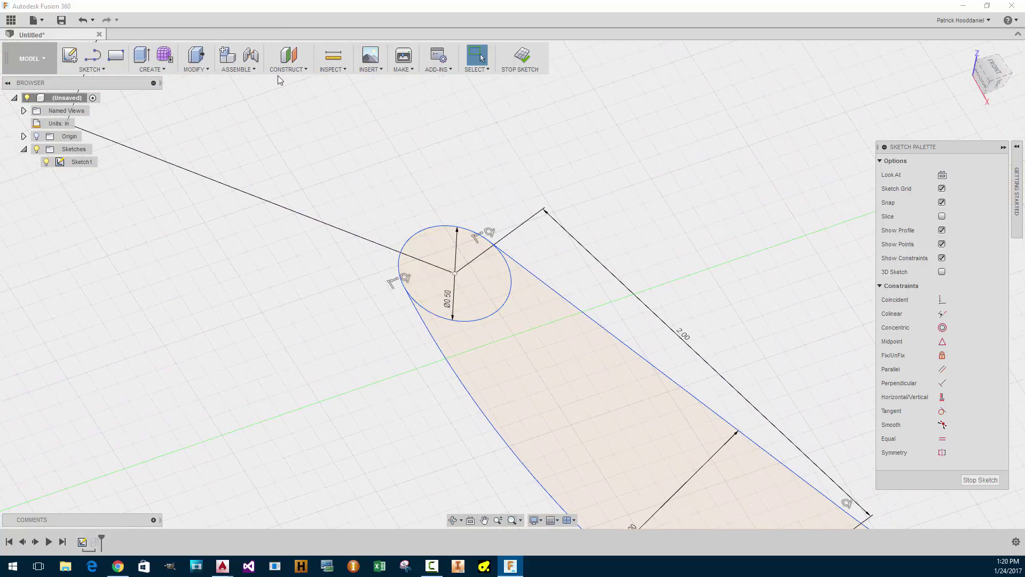
# Trim the inner part of the 0.50 in circle at the tapered end and finish the sketch.
pyautogui.press('t')
pyautogui.click(505, 292)
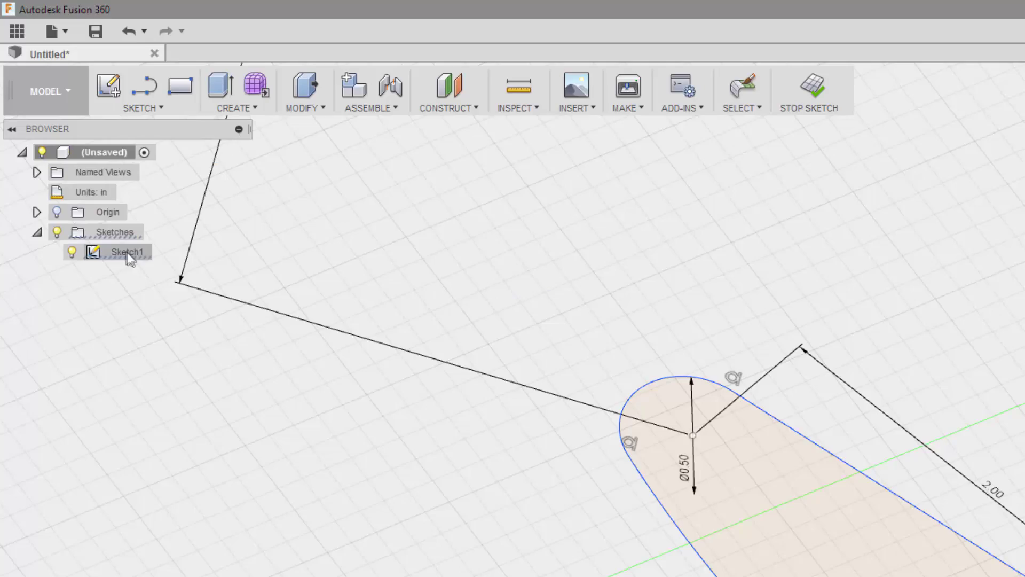
pyautogui.rightClick(719, 454)
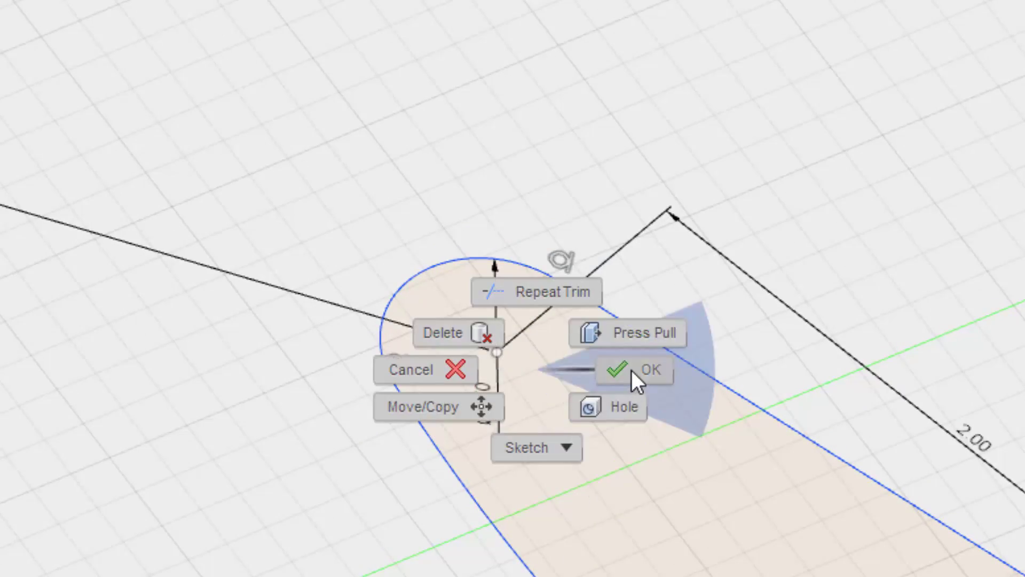
pyautogui.click(632, 370)
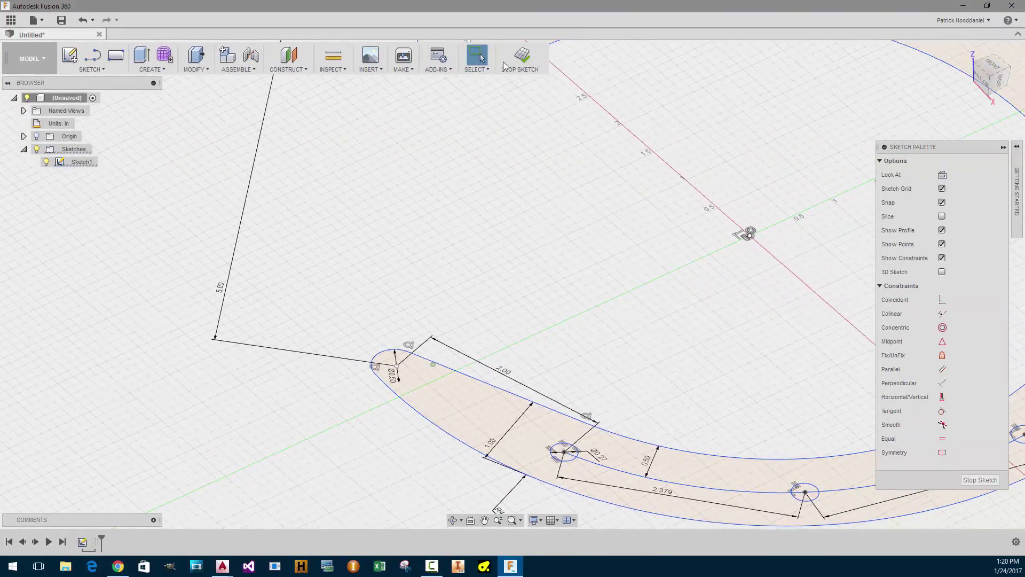
pyautogui.click(519, 59)
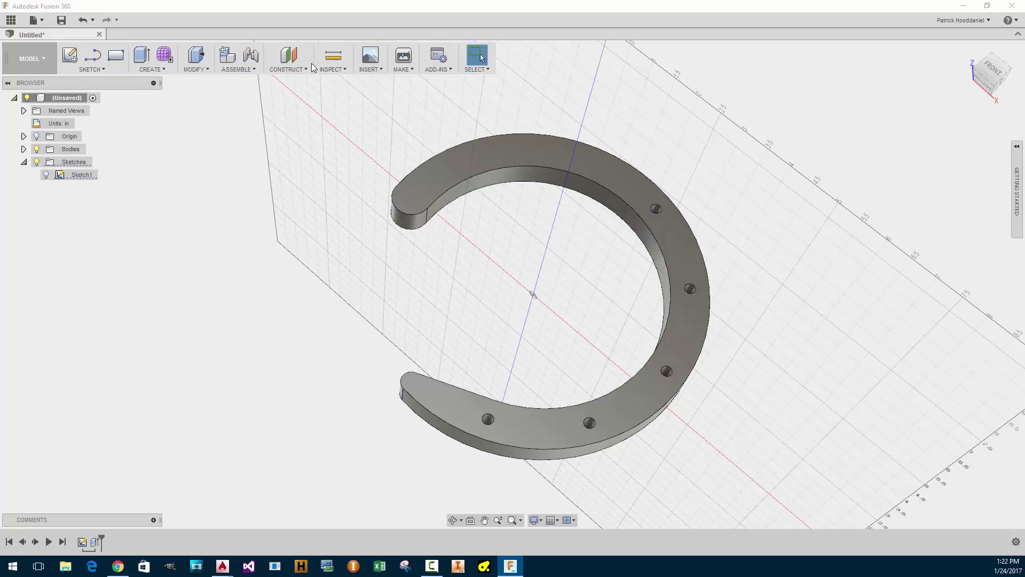
# Move the ring body by -1.00 in within its own plane using a free move.
pyautogui.click(199, 70)
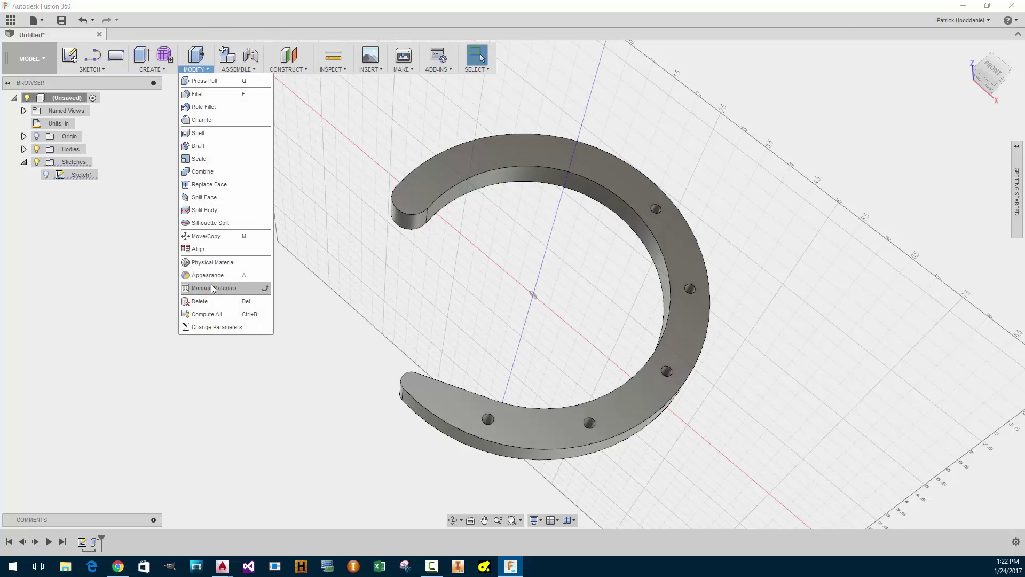
pyautogui.click(202, 237)
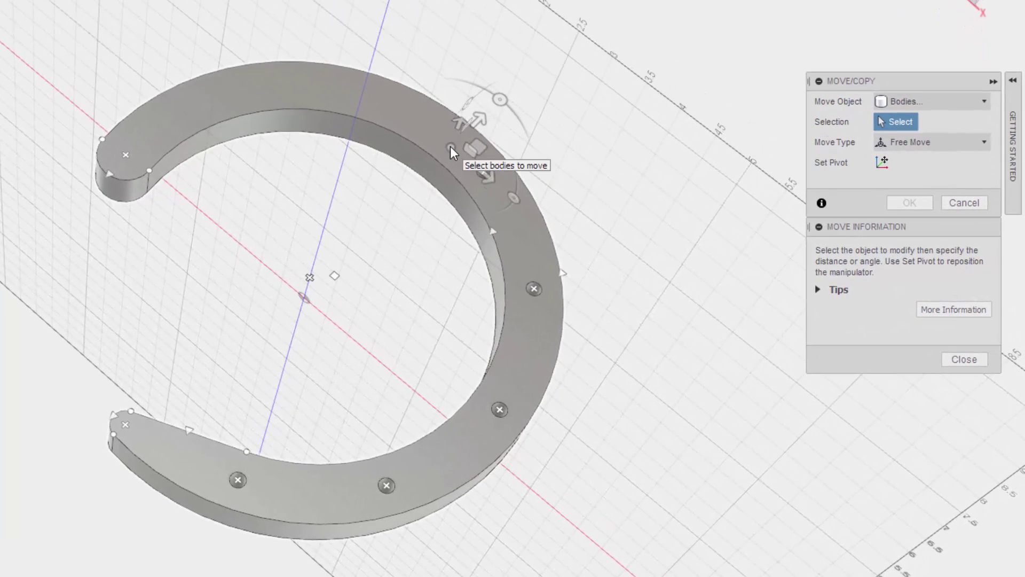
pyautogui.click(451, 146)
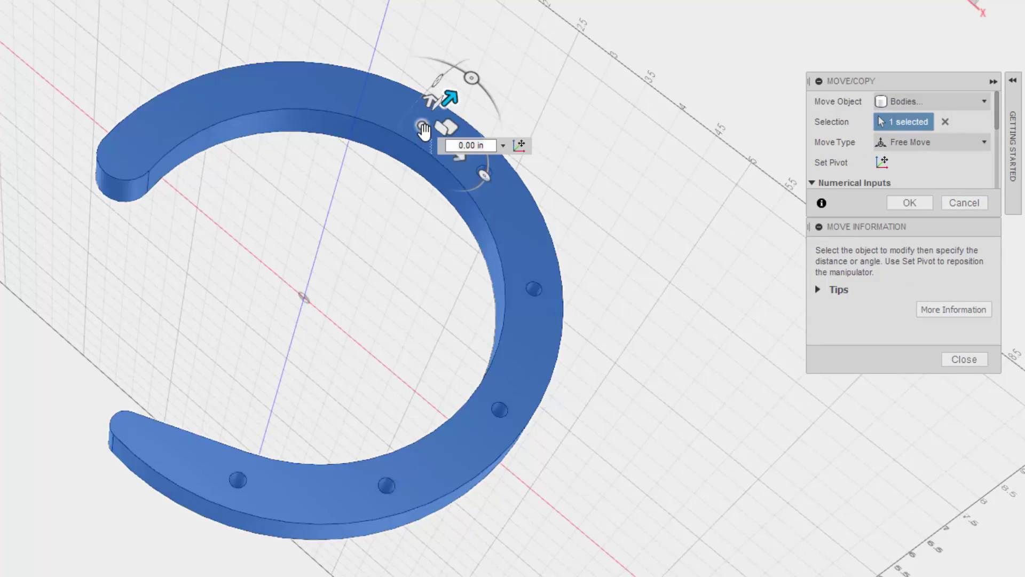
pyautogui.moveTo(478, 119); pyautogui.dragTo(406, 117)
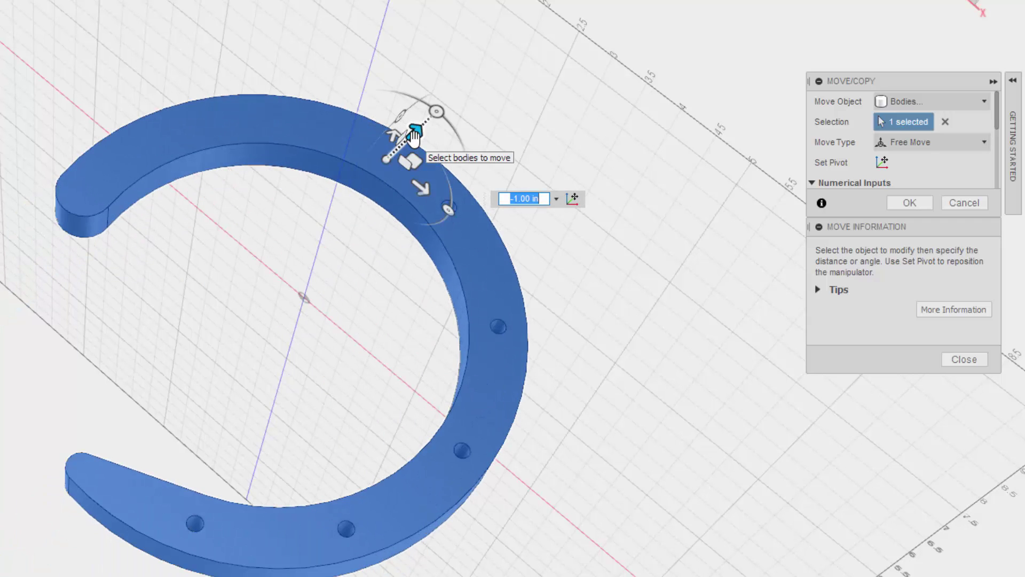
pyautogui.rightClick(415, 140)
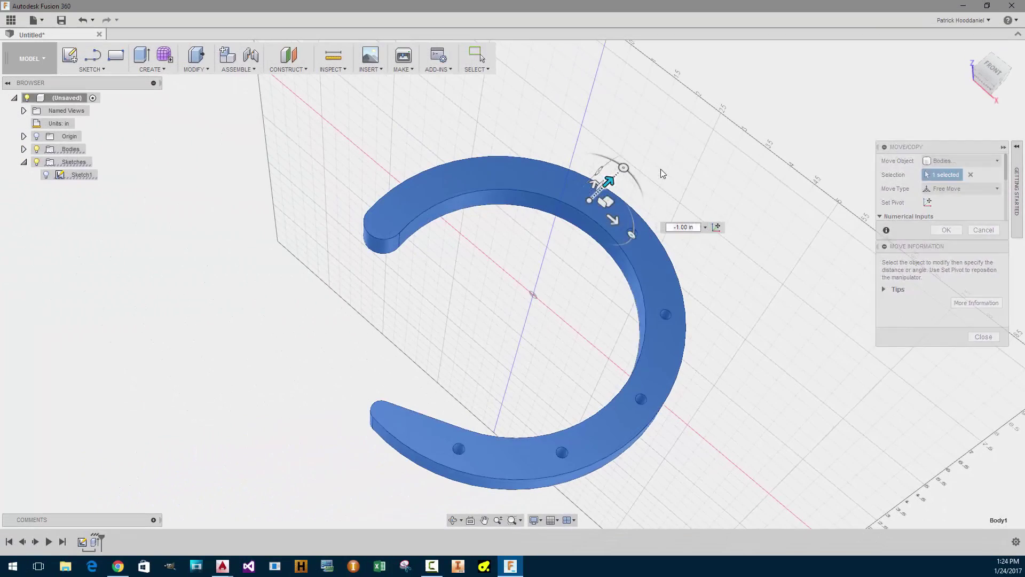
pyautogui.click(492, 114)
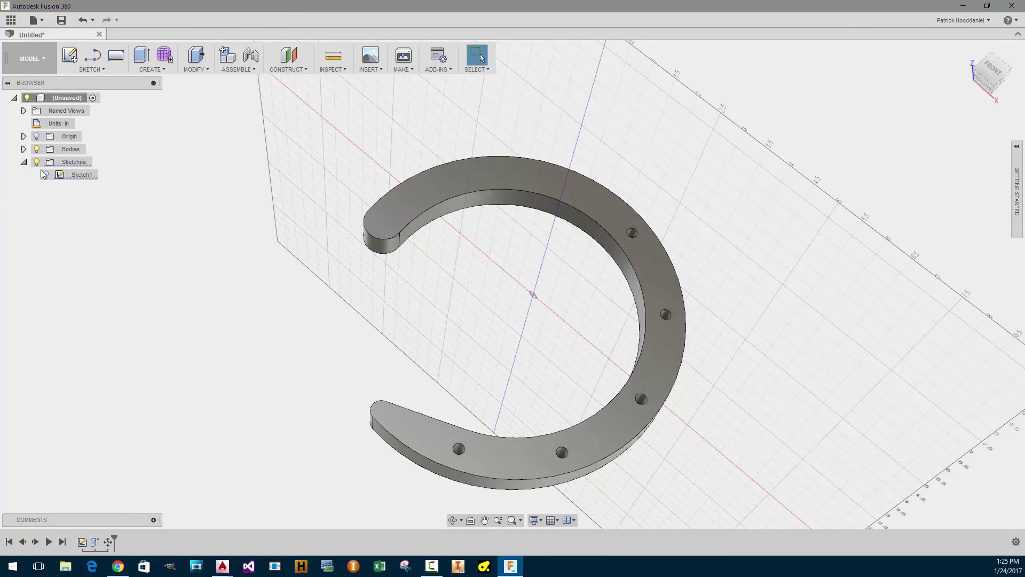
# Copy the ring body and paste it as a second body.
pyautogui.click(23, 162)
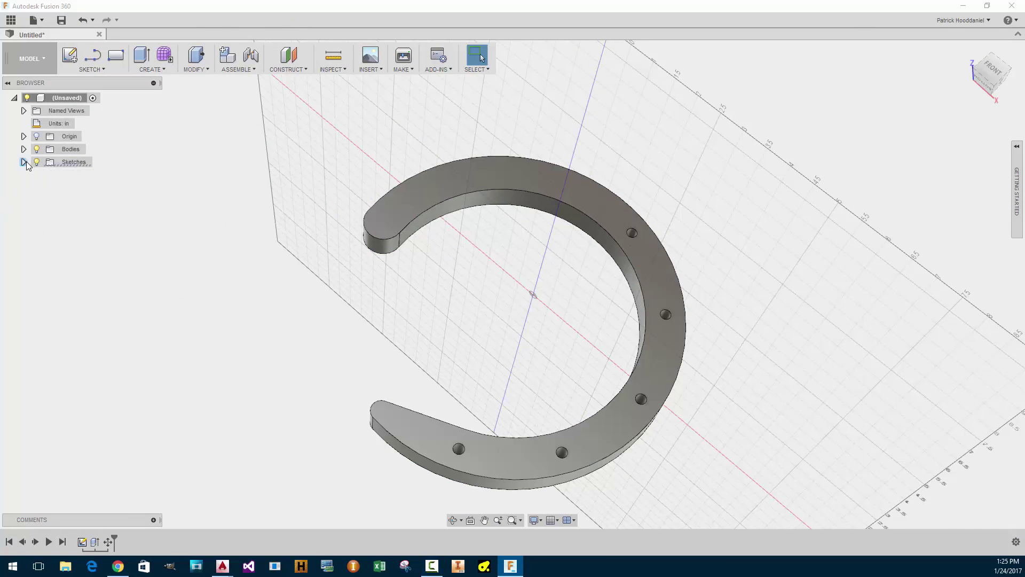
pyautogui.doubleClick(73, 151)
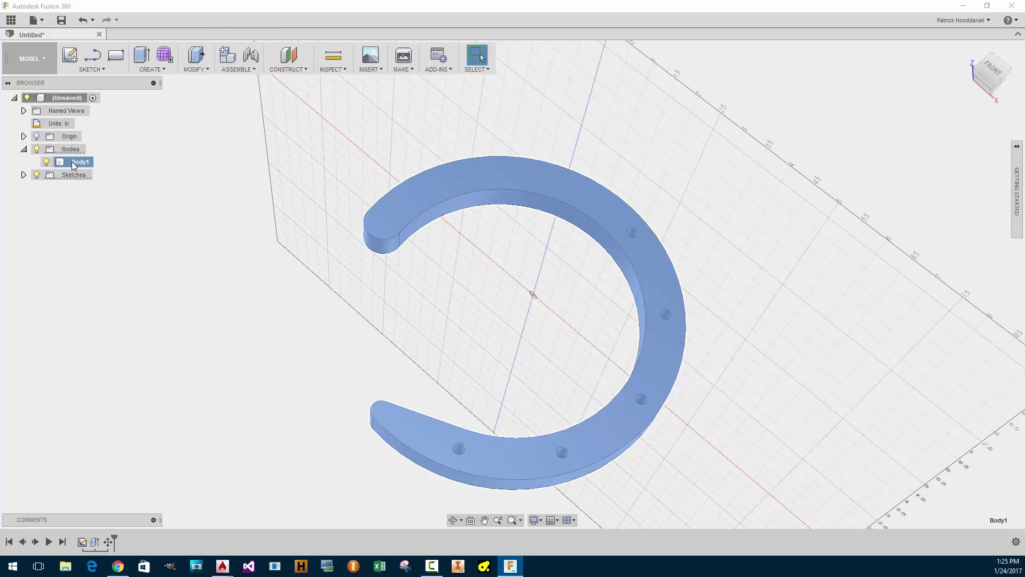
pyautogui.hotkey('ctrl', 'c')
pyautogui.hotkey('ctrl', 'v')
# Turn the copied ring to face the opposite way and shift it so one end reaches into the original ring's opening.
pyautogui.moveTo(231, 341); pyautogui.dragTo(197, 434)
pyautogui.scroll(-3, 210, 449)
pyautogui.moveTo(211, 448); pyautogui.dragTo(334, 298, button='middle')
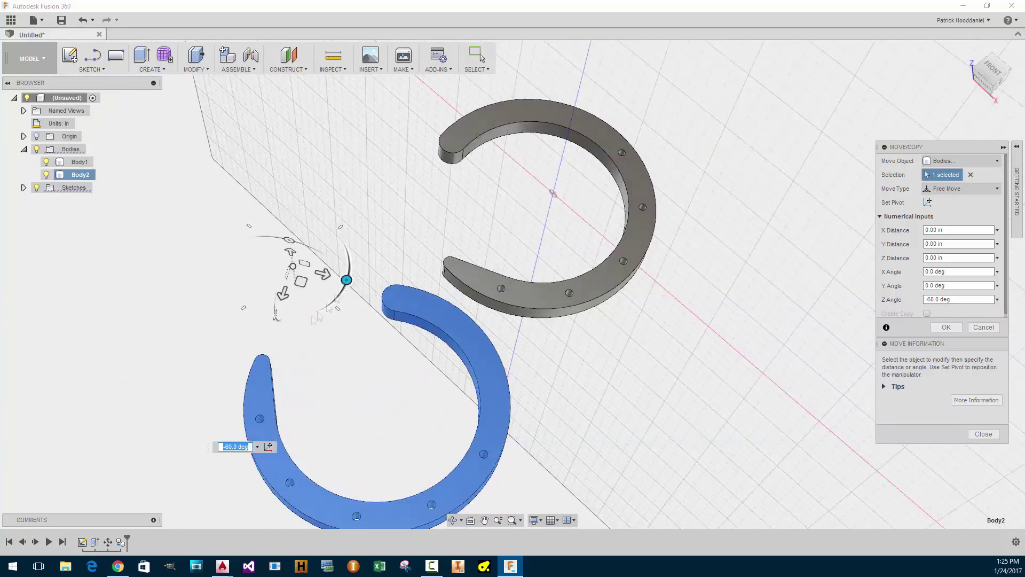
pyautogui.moveTo(347, 279); pyautogui.dragTo(290, 316)
pyautogui.moveTo(257, 267); pyautogui.dragTo(602, 210)
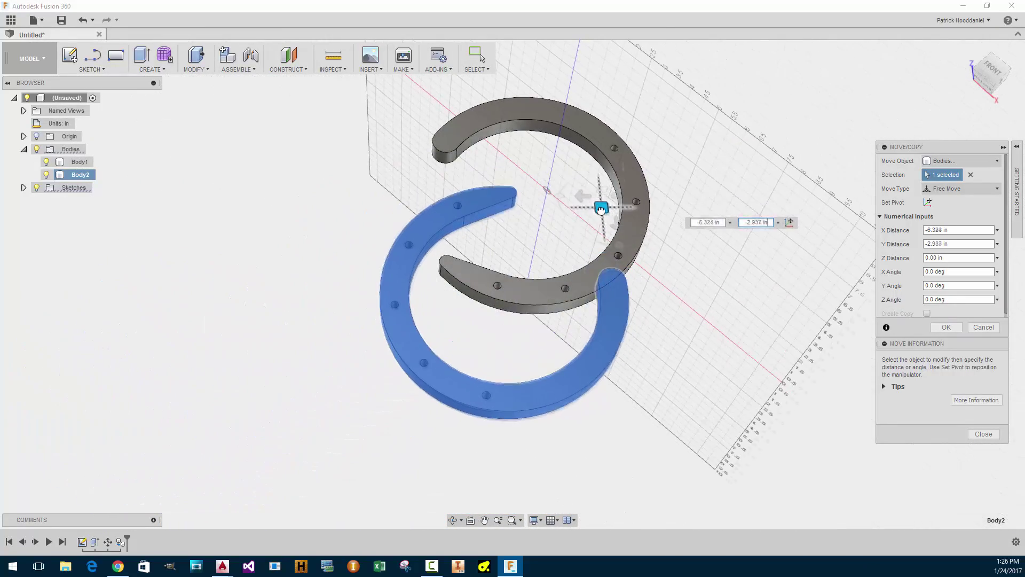
# Rotate the copied ring about -10 degrees around Z and shift it about -1.214 in in X and 0.353 in in Y.
pyautogui.moveTo(619, 248); pyautogui.dragTo(609, 252)
pyautogui.scroll(3, 606, 256)
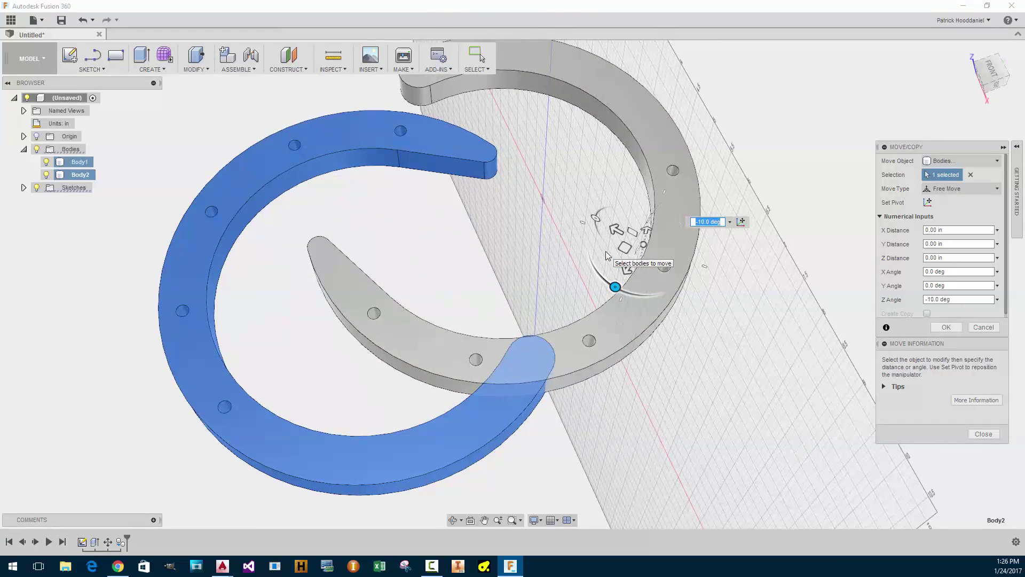
pyautogui.moveTo(625, 247); pyautogui.dragTo(666, 288)
pyautogui.scroll(-3, 469, 272)
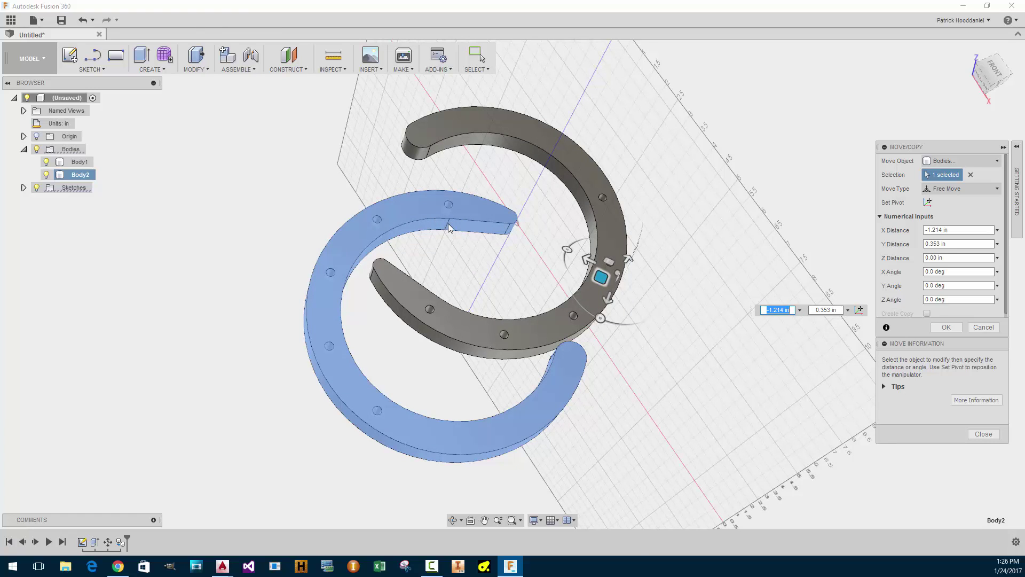
pyautogui.click(247, 71)
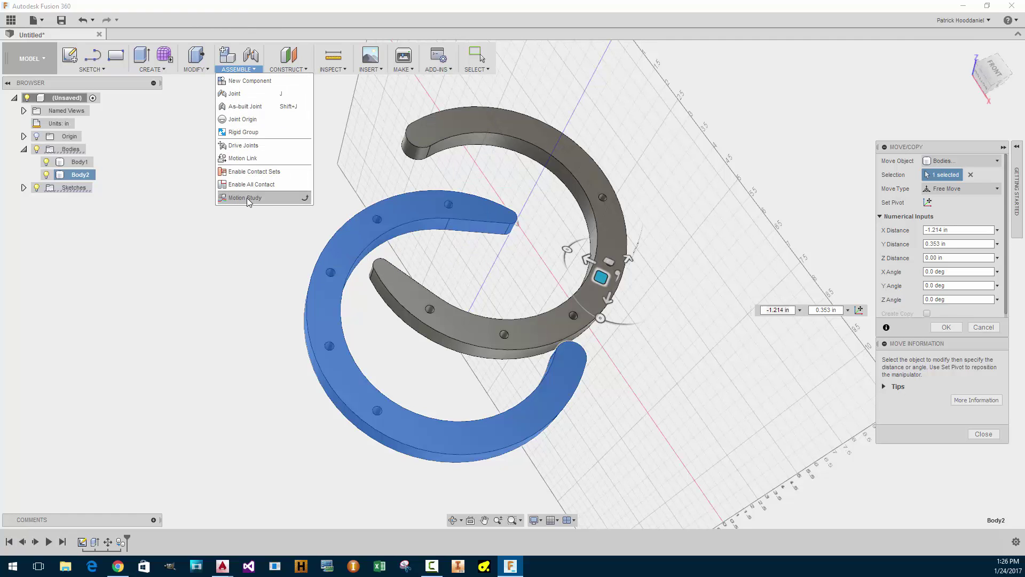
pyautogui.keyDown('shift'); pyautogui.moveTo(265, 260); pyautogui.dragTo(291, 238, button='middle'); pyautogui.keyUp('shift')
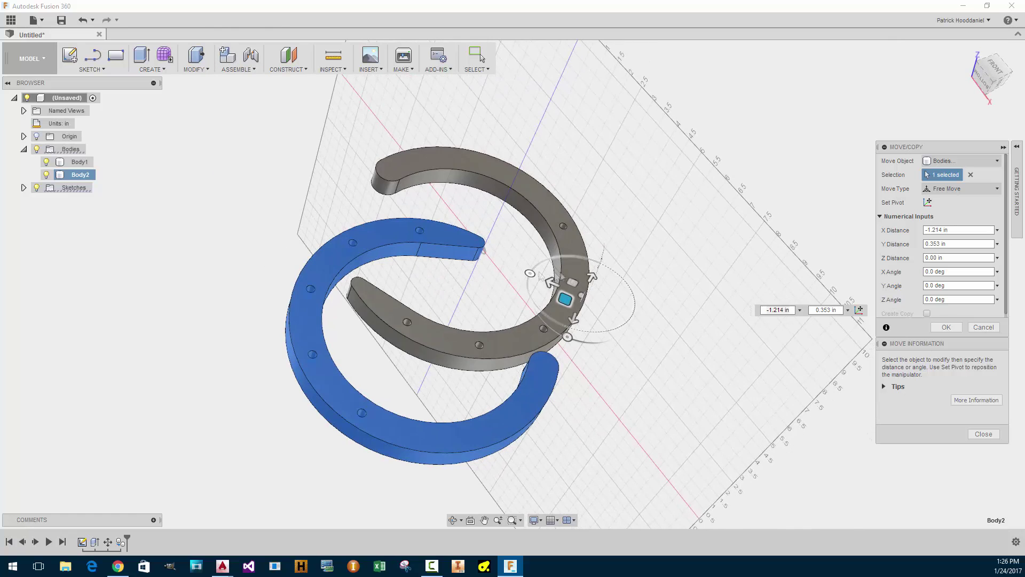
pyautogui.moveTo(530, 273); pyautogui.dragTo(519, 270)
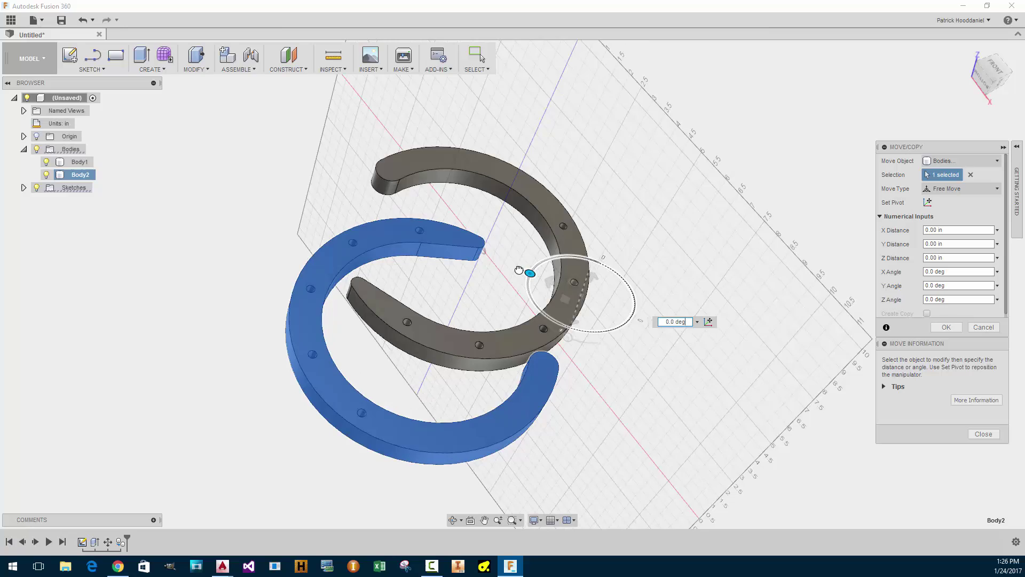
pyautogui.keyDown('shift'); pyautogui.moveTo(519, 270); pyautogui.dragTo(561, 283, button='middle'); pyautogui.keyUp('shift')
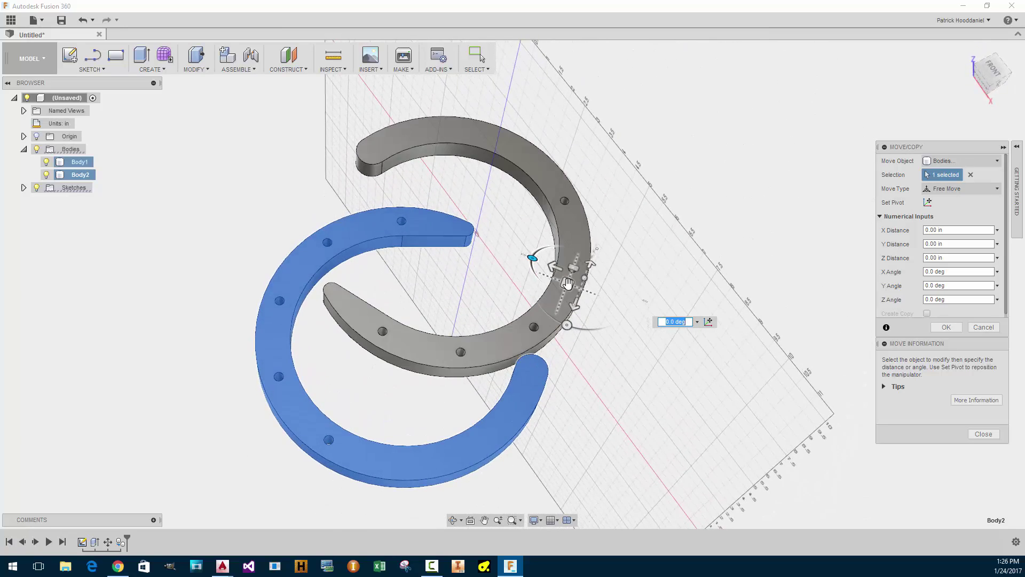
# Nest the copied ring with the original, rotating it by -15 degrees and finally shifting it about -0.778 in in X and -0.245 in in Y.
pyautogui.moveTo(568, 283); pyautogui.dragTo(564, 273)
pyautogui.moveTo(563, 315); pyautogui.dragTo(552, 303)
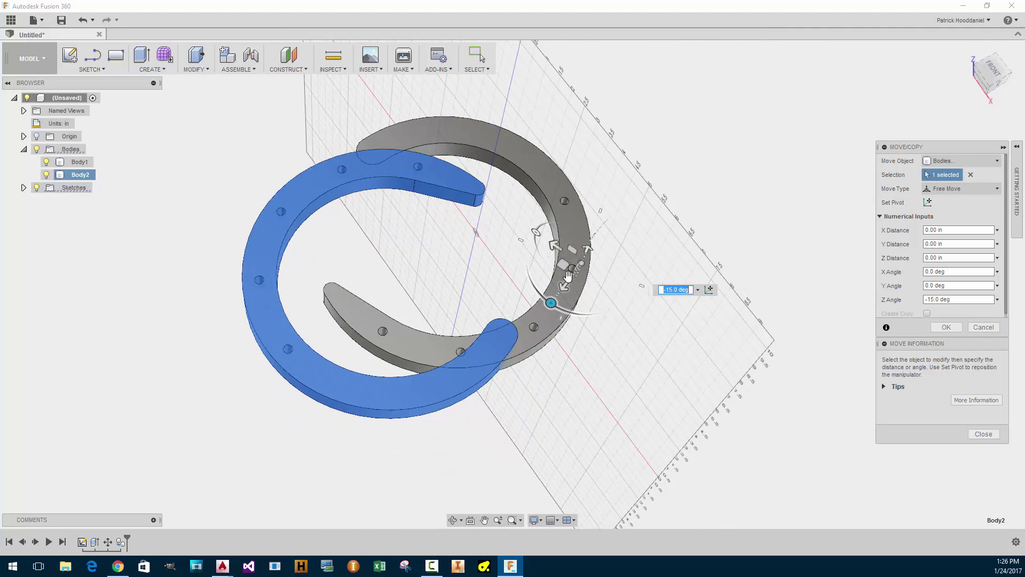
pyautogui.moveTo(565, 267); pyautogui.dragTo(572, 316)
pyautogui.moveTo(561, 351); pyautogui.dragTo(557, 348)
pyautogui.moveTo(572, 315); pyautogui.dragTo(597, 324)
pyautogui.keyDown('shift'); pyautogui.moveTo(597, 325); pyautogui.dragTo(515, 314, button='middle'); pyautogui.keyUp('shift')
pyautogui.scroll(-1, 281, 191)
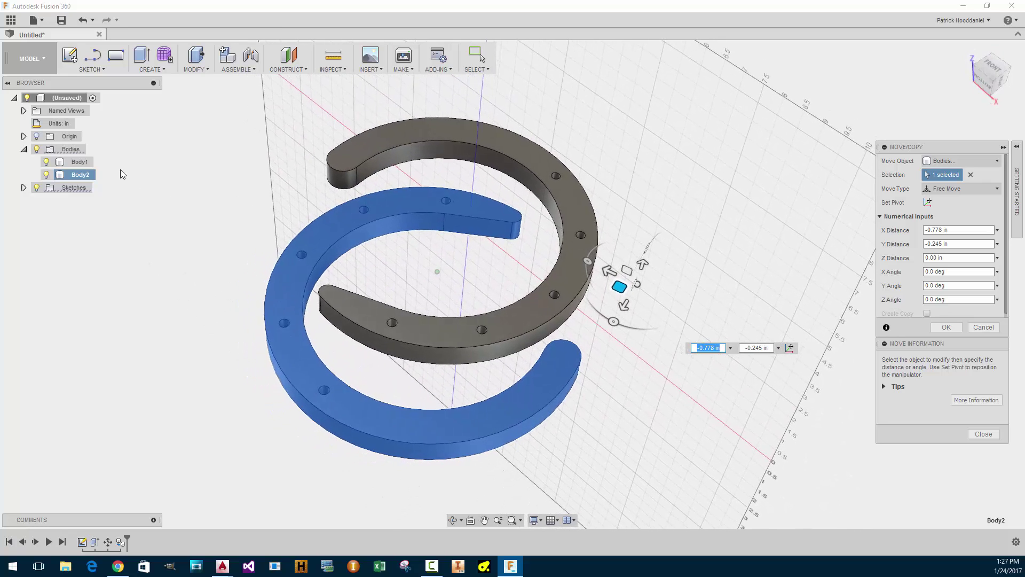
# Collapse the body list and the move settings, and switch to the CAM workspace.
pyautogui.click(23, 149)
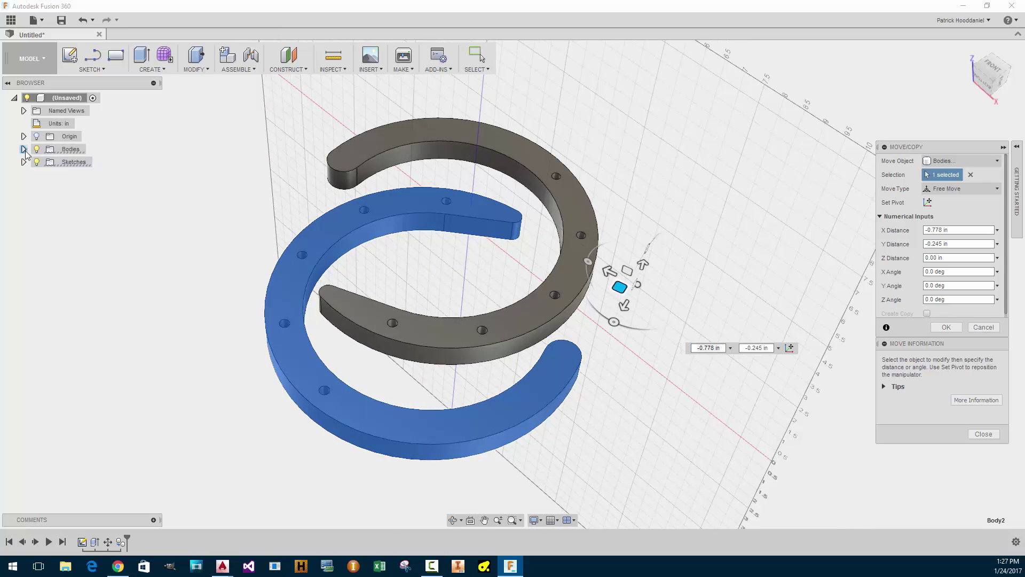
pyautogui.click(1003, 148)
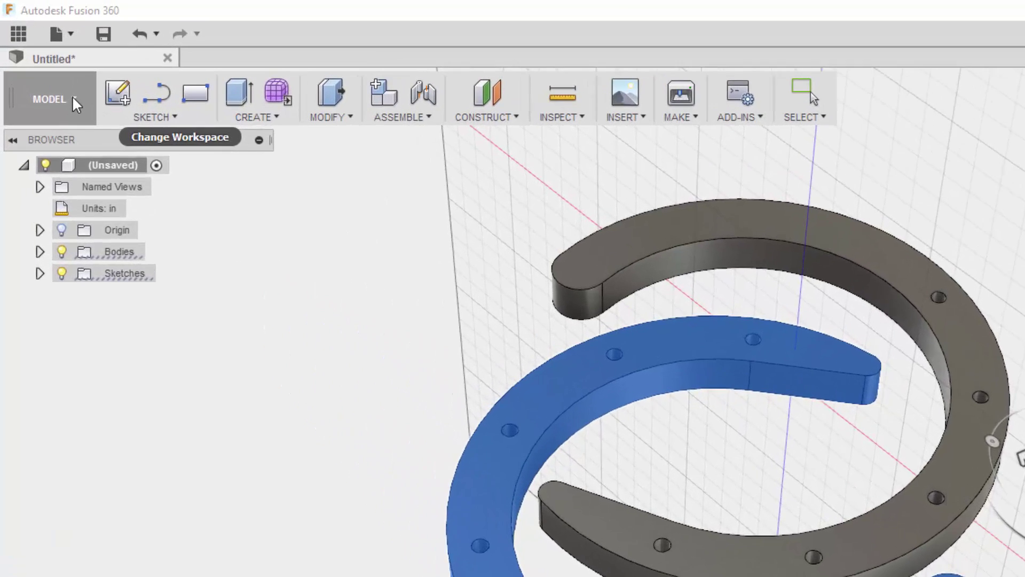
pyautogui.click(43, 58)
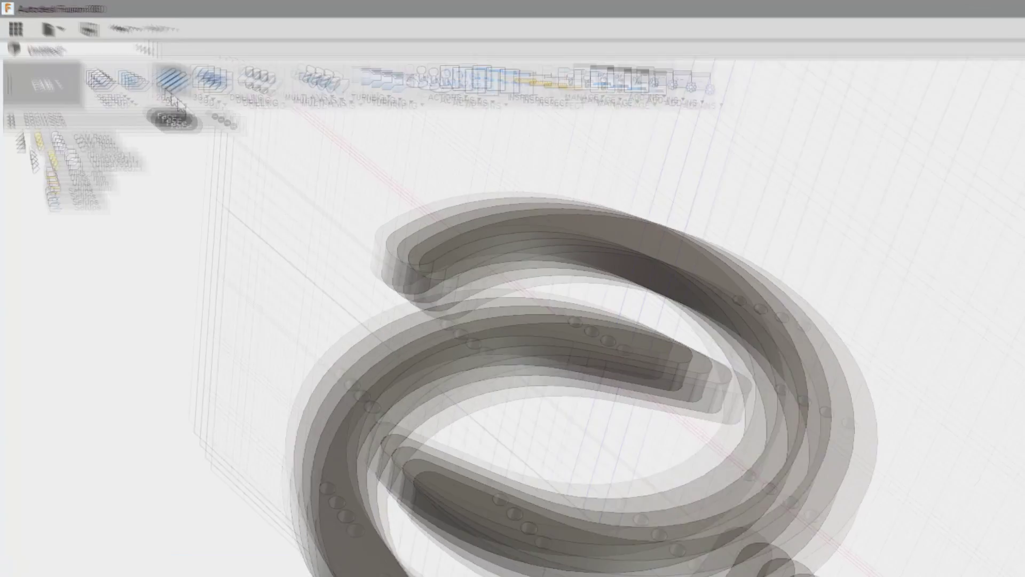
# Start a 2D Contour operation and place its settings beside the nested rings.
pyautogui.click(116, 69)
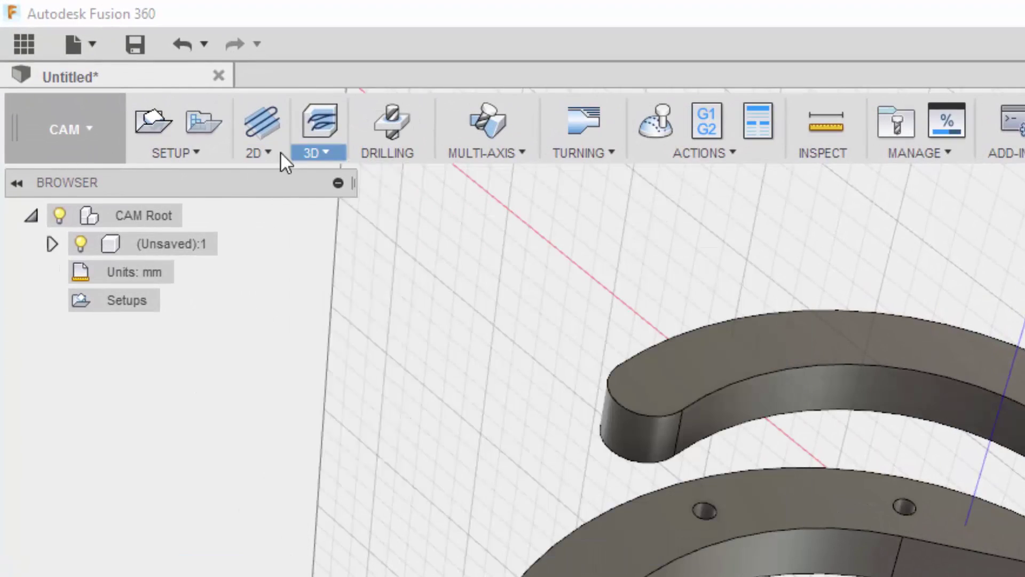
pyautogui.moveTo(267, 152)
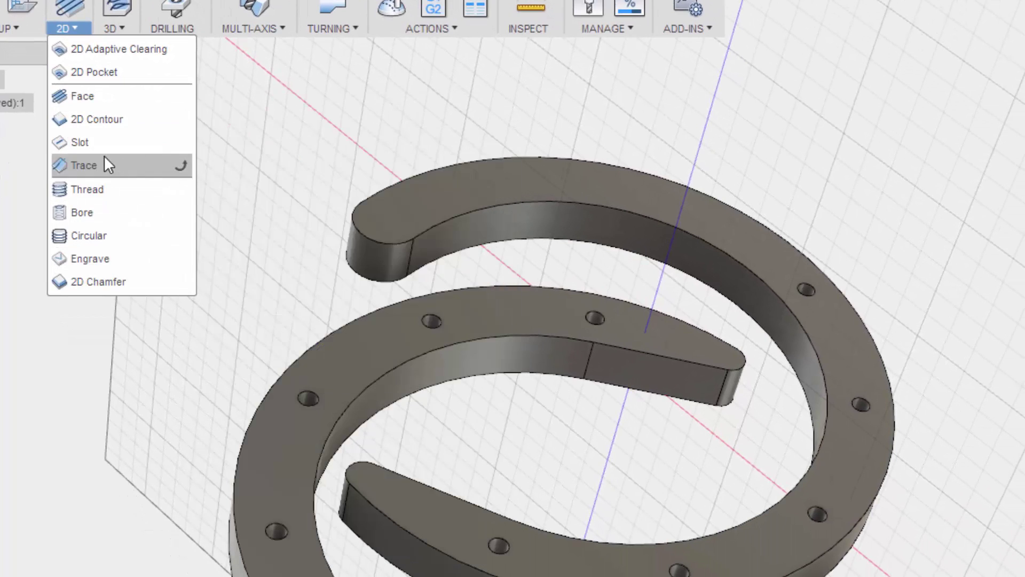
pyautogui.click(104, 118)
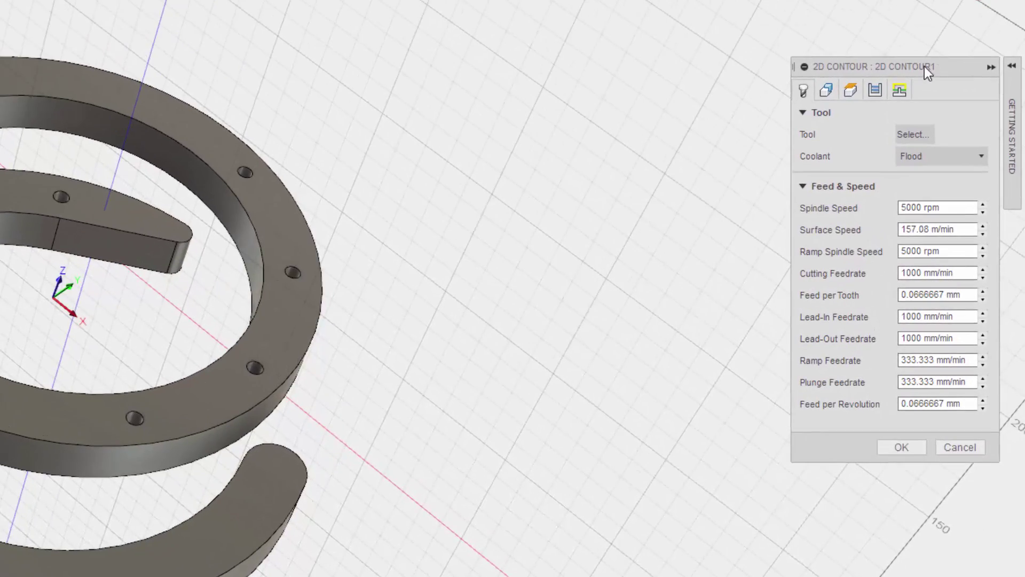
pyautogui.moveTo(860, 65); pyautogui.dragTo(499, 19)
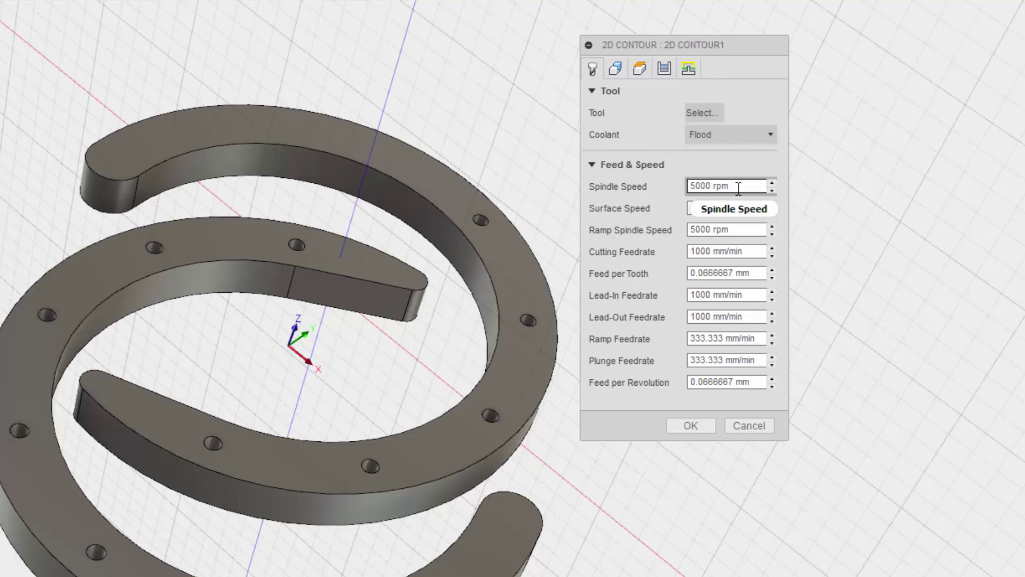
# Set the contour operation's spindle speed to 18000 rpm.
pyautogui.doubleClick(700, 186)
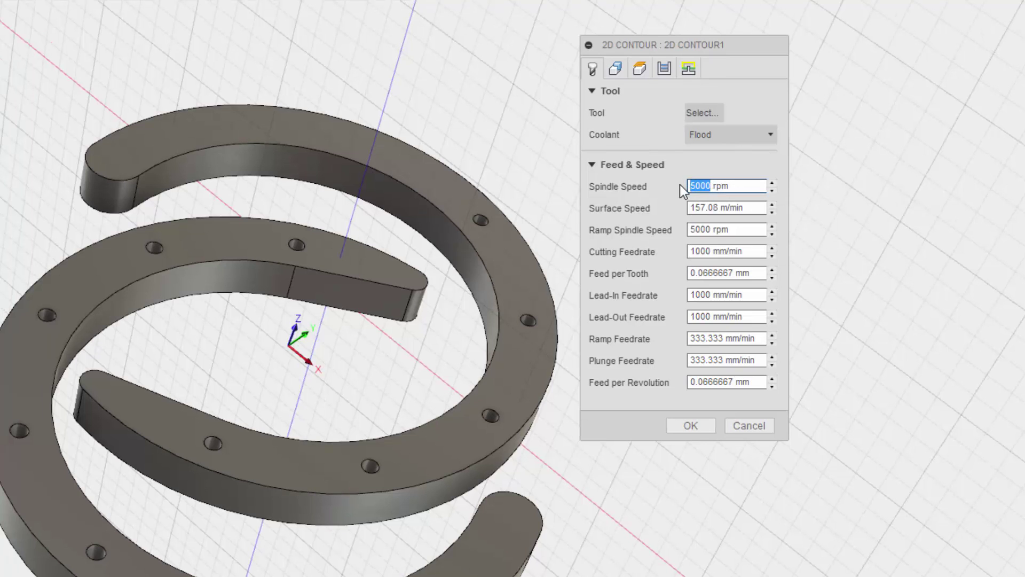
pyautogui.write('24000')
pyautogui.press('BackSpace')
pyautogui.press('BackSpace')
pyautogui.press('BackSpace')
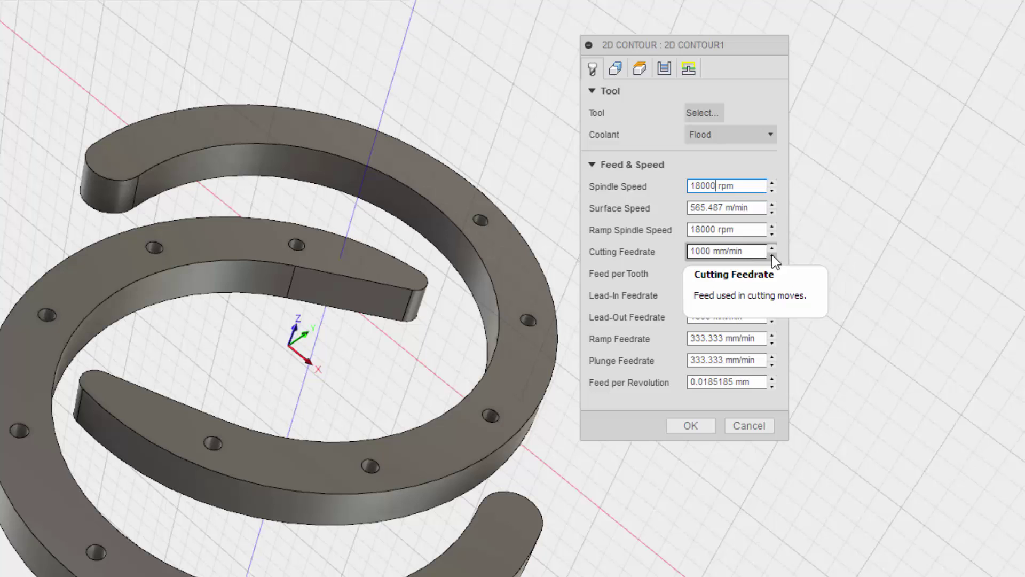
pyautogui.doubleClick(751, 251)
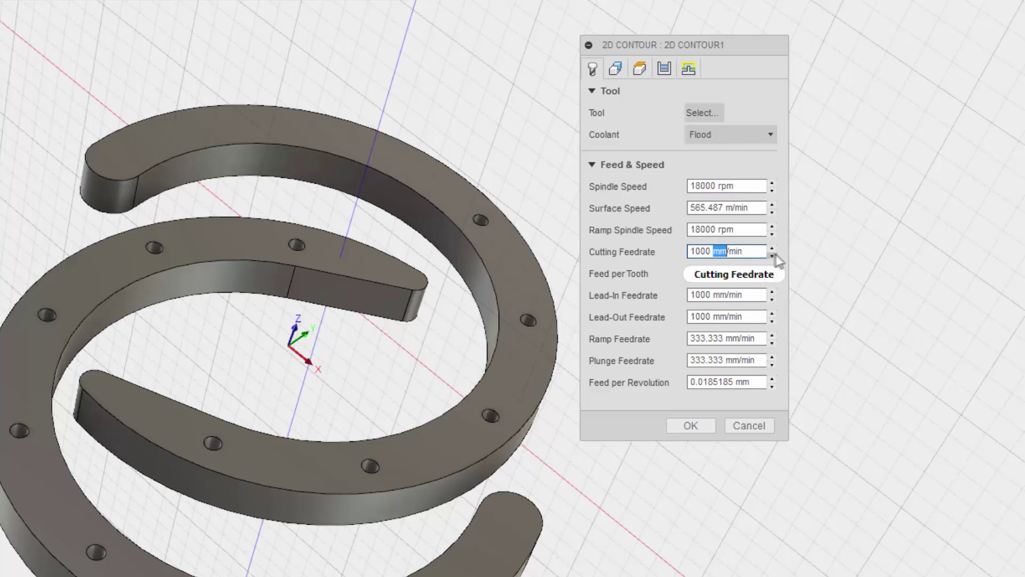
pyautogui.click(716, 253)
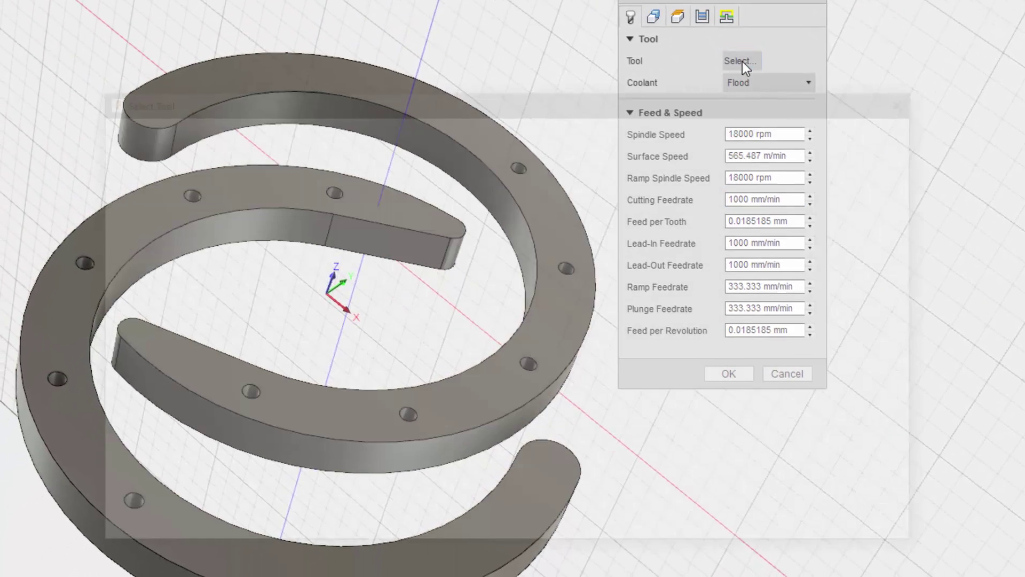
# Open the tool library, highlight the 1/4" flat endmill in Samples/Inch - Aluminum, and widen the library window to expose more data columns.
pyautogui.click(704, 113)
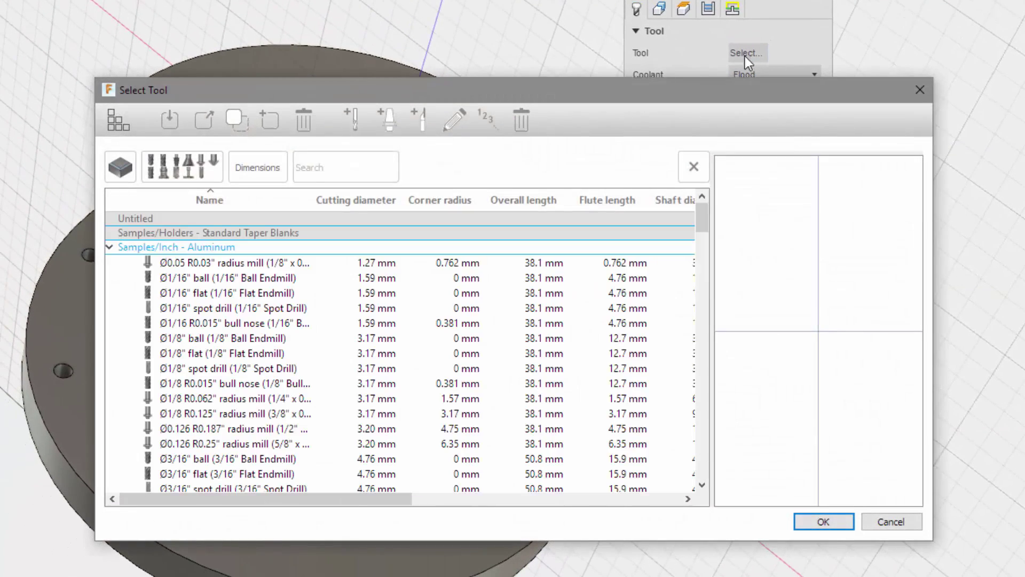
pyautogui.click(507, 278)
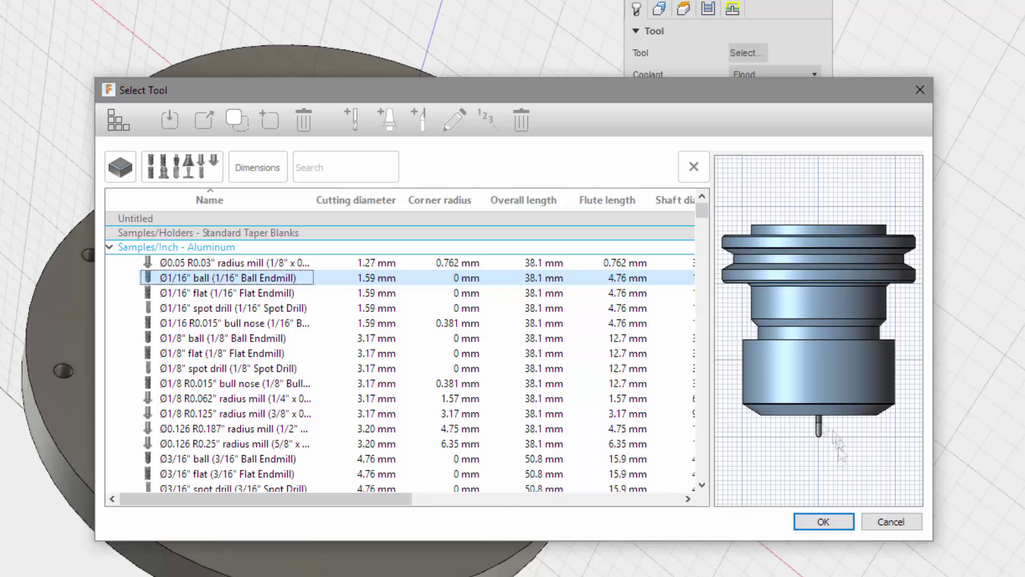
pyautogui.scroll(-4, 227, 395)
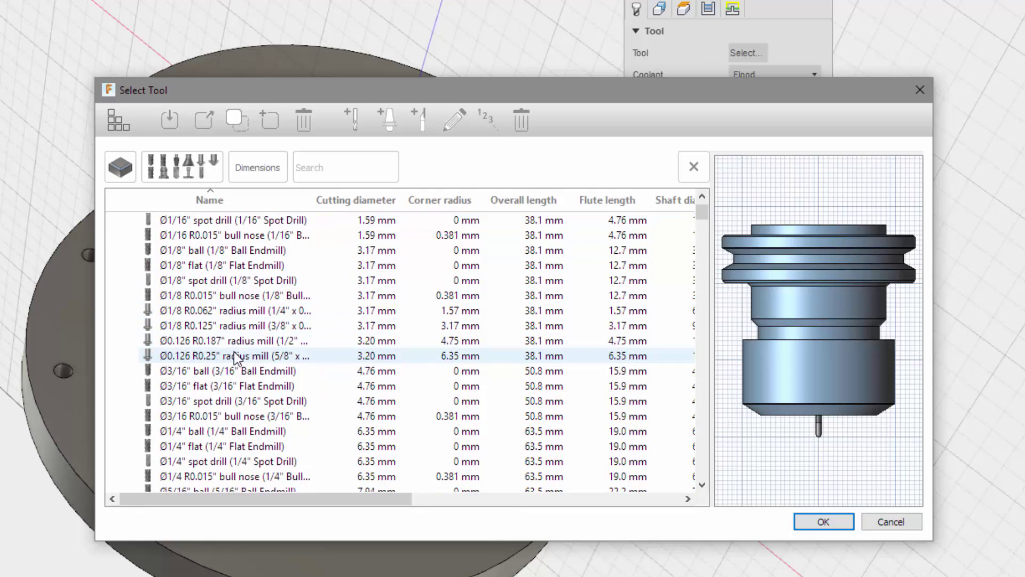
pyautogui.click(219, 371)
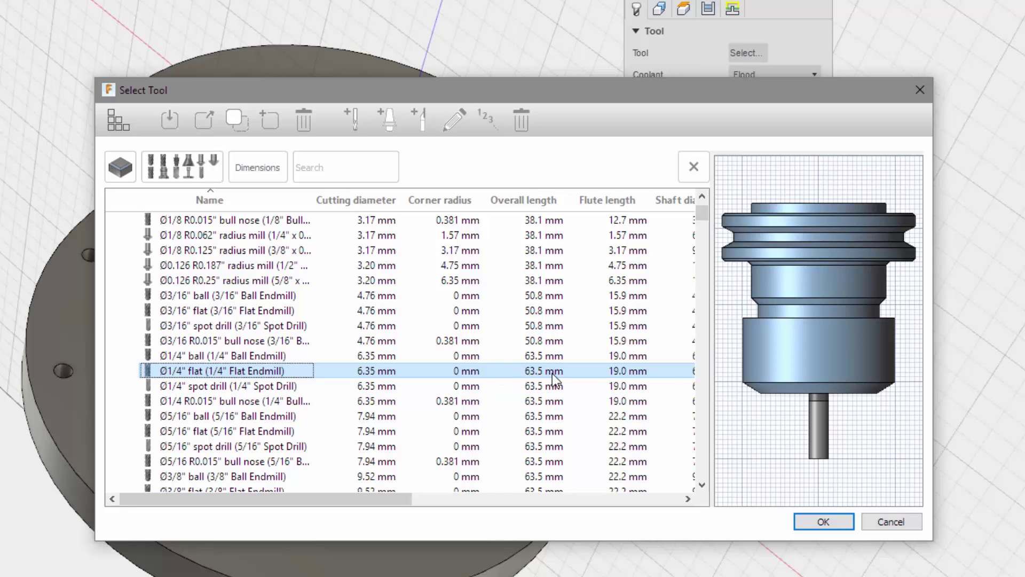
pyautogui.moveTo(934, 322); pyautogui.dragTo(1024, 321)
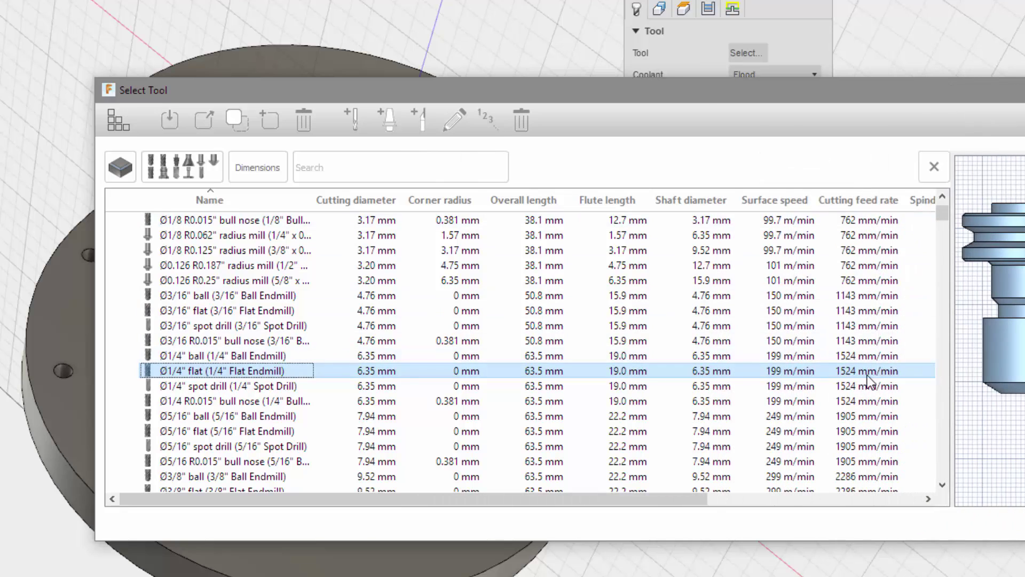
pyautogui.moveTo(698, 94); pyautogui.dragTo(536, 51)
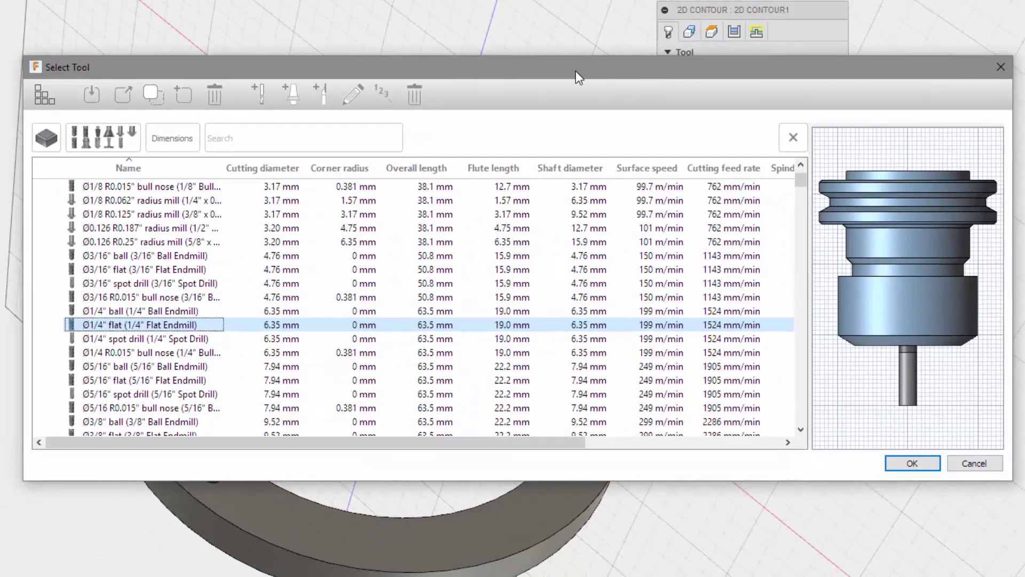
pyautogui.click(541, 325)
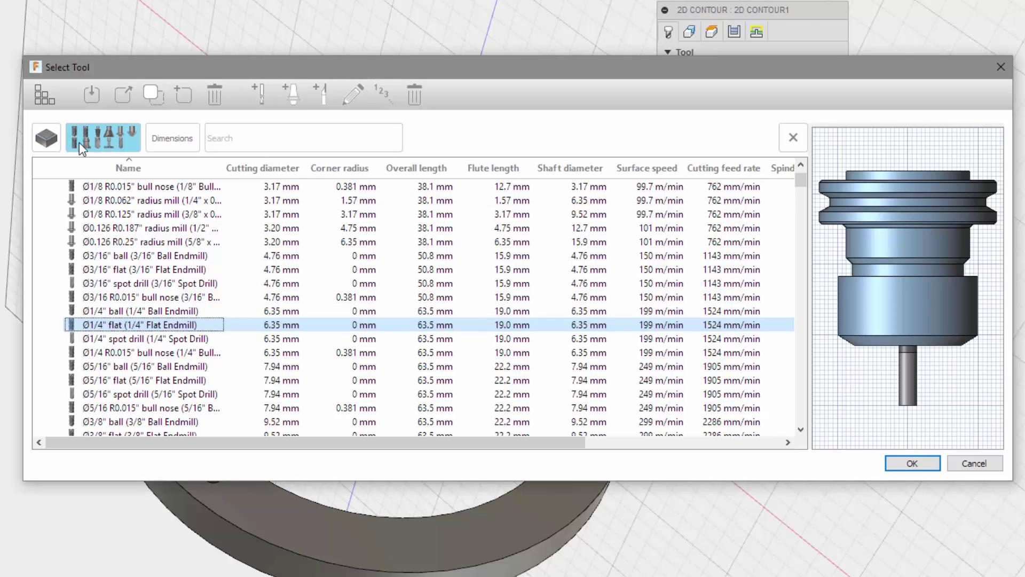
# Try filtering the tools by 6.35 mm diameter and 30 mm flute length, look through the libraries, and clear the filter.
pyautogui.click(172, 139)
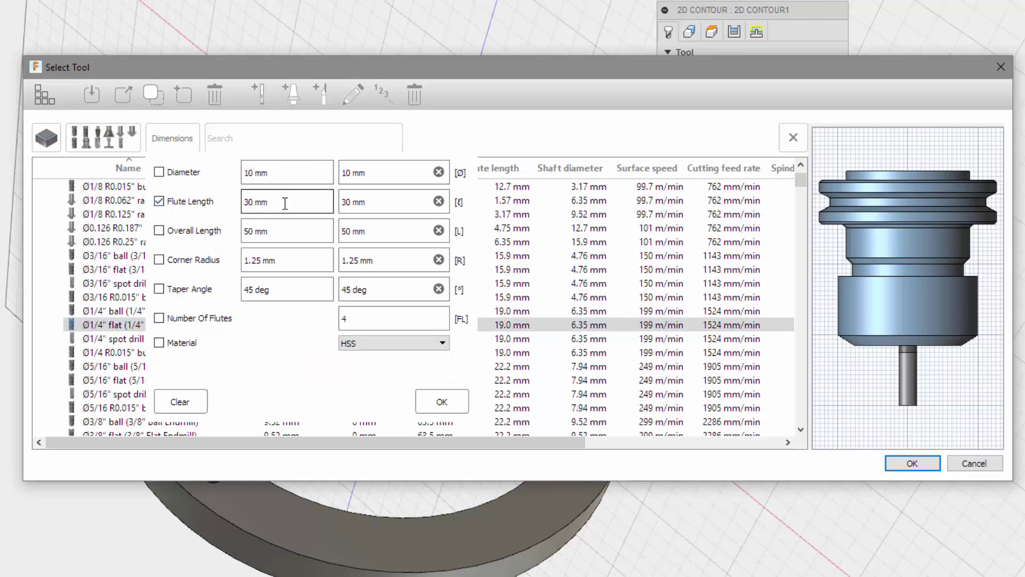
pyautogui.click(158, 171)
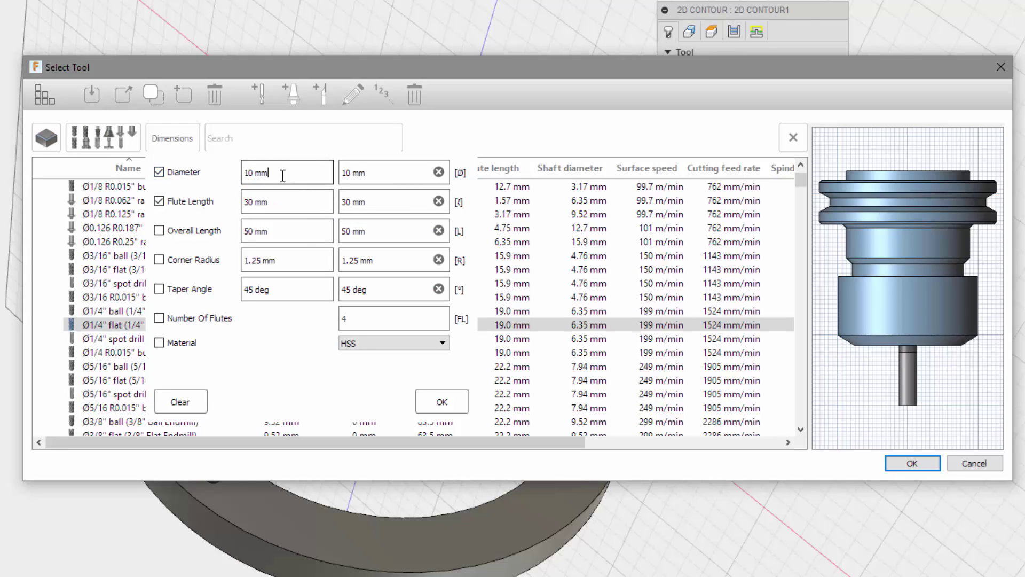
pyautogui.moveTo(283, 176); pyautogui.dragTo(241, 173)
pyautogui.write('6.35')
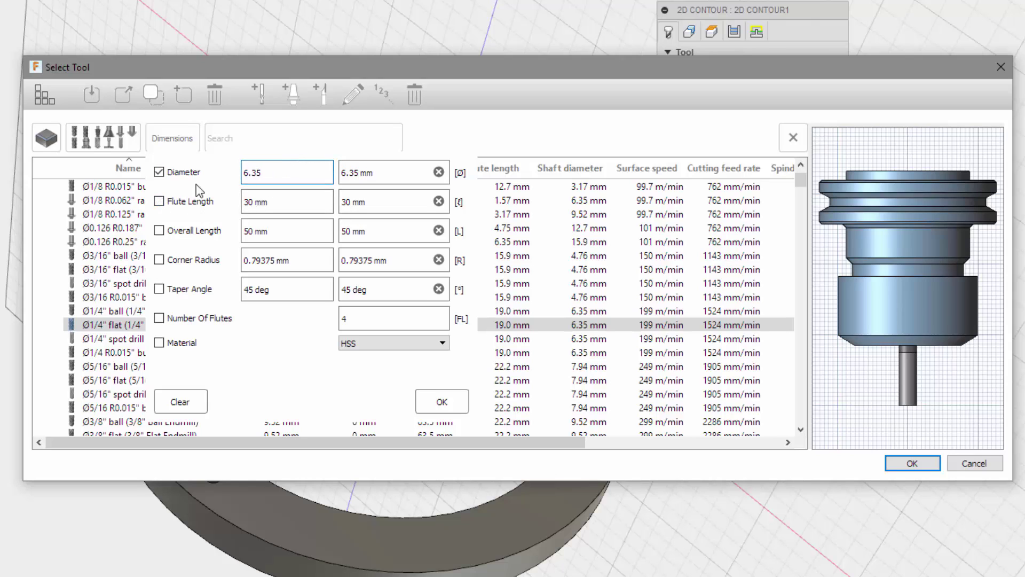
pyautogui.click(159, 202)
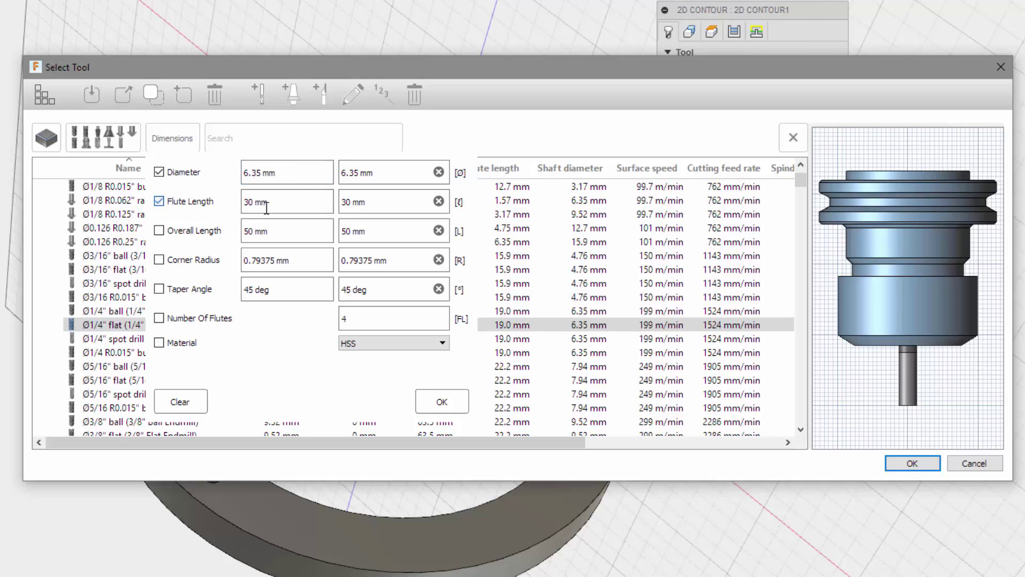
pyautogui.moveTo(266, 209); pyautogui.dragTo(244, 203)
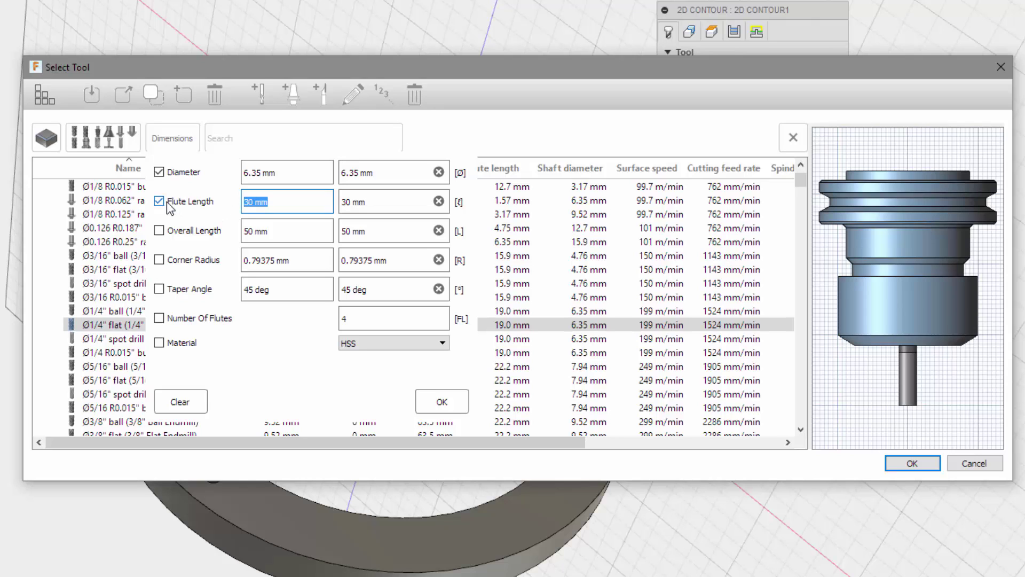
pyautogui.click(442, 402)
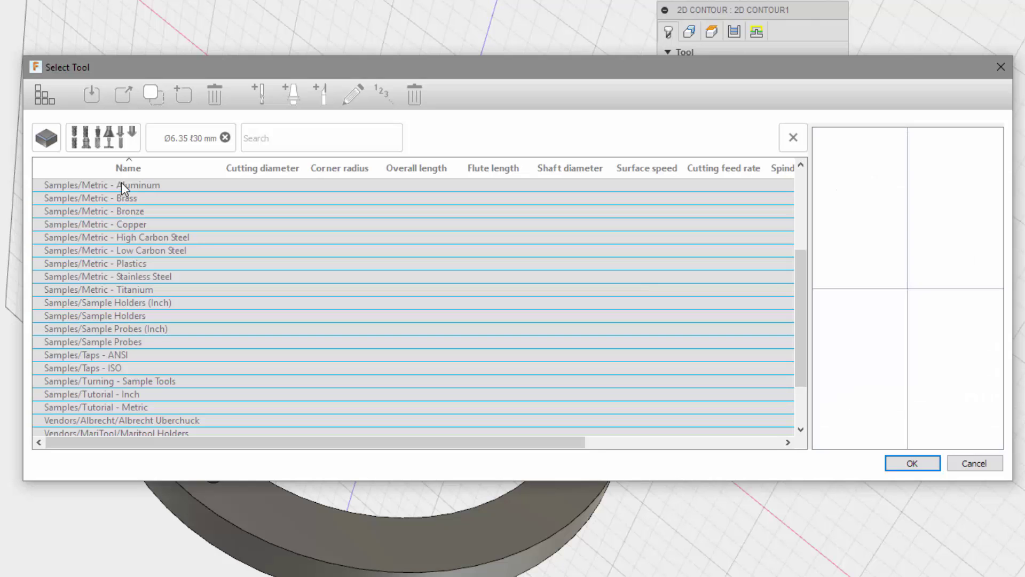
pyautogui.scroll(-2, 160, 321)
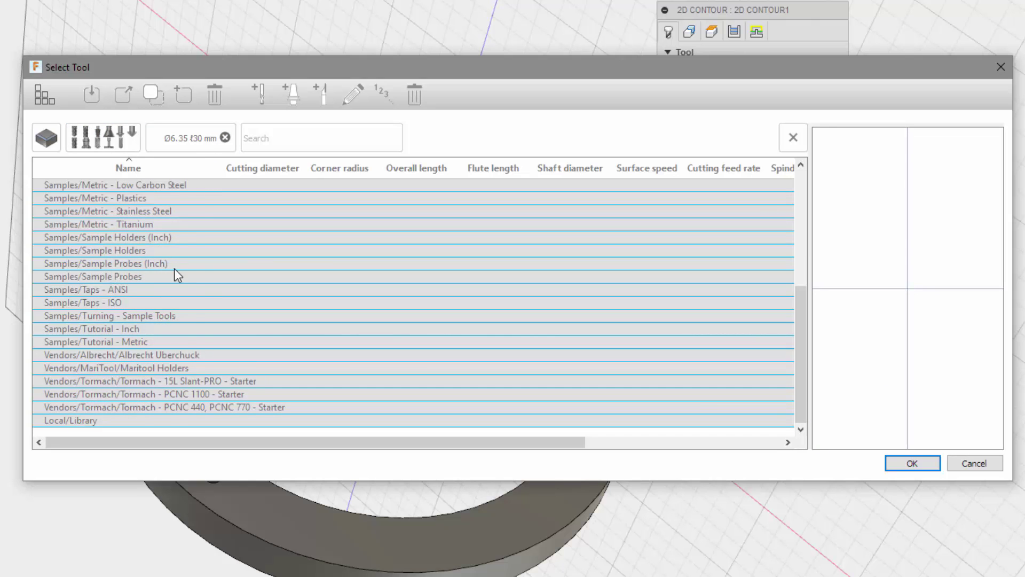
pyautogui.scroll(5, 174, 268)
pyautogui.click(225, 138)
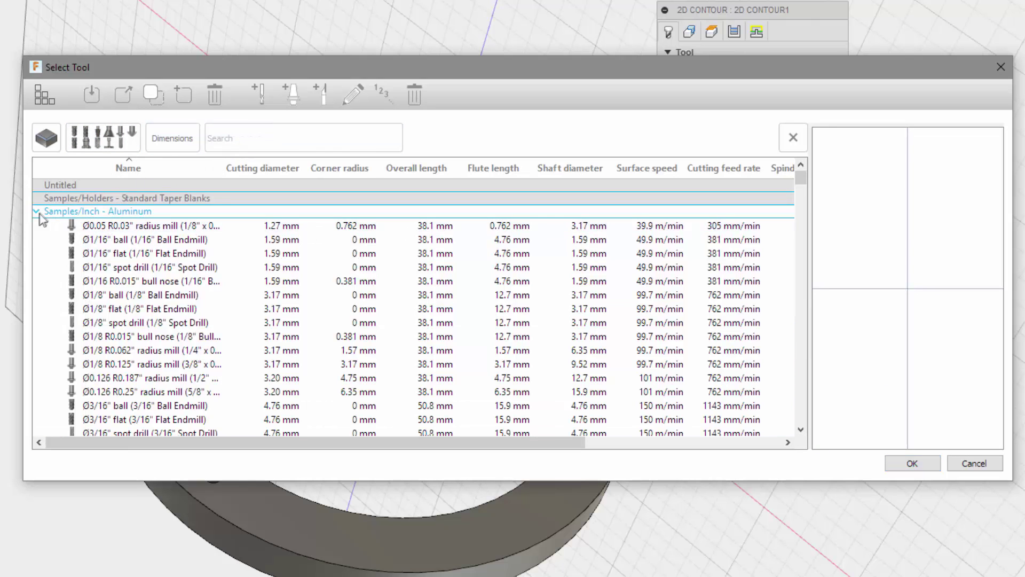
# Collapse the inch sample tool libraries, from Aluminum through Titanium.
pyautogui.click(36, 211)
pyautogui.click(36, 224)
pyautogui.click(36, 238)
pyautogui.click(36, 251)
pyautogui.click(36, 266)
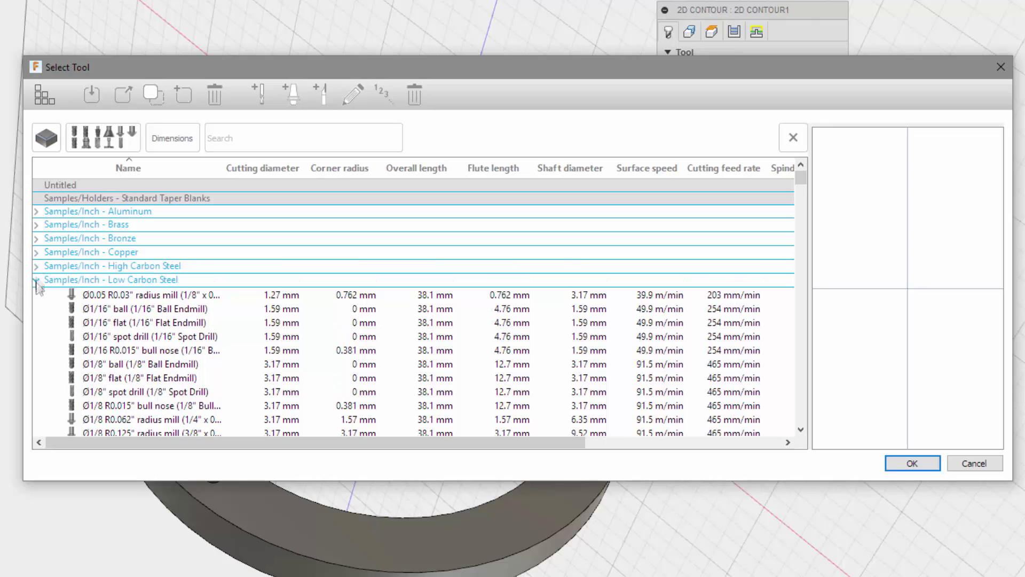
pyautogui.click(36, 279)
pyautogui.scroll(-3, 36, 240)
pyautogui.click(36, 185)
pyautogui.click(36, 199)
# Collapse the metric sample tool libraries, from Aluminum through Titanium.
pyautogui.click(36, 213)
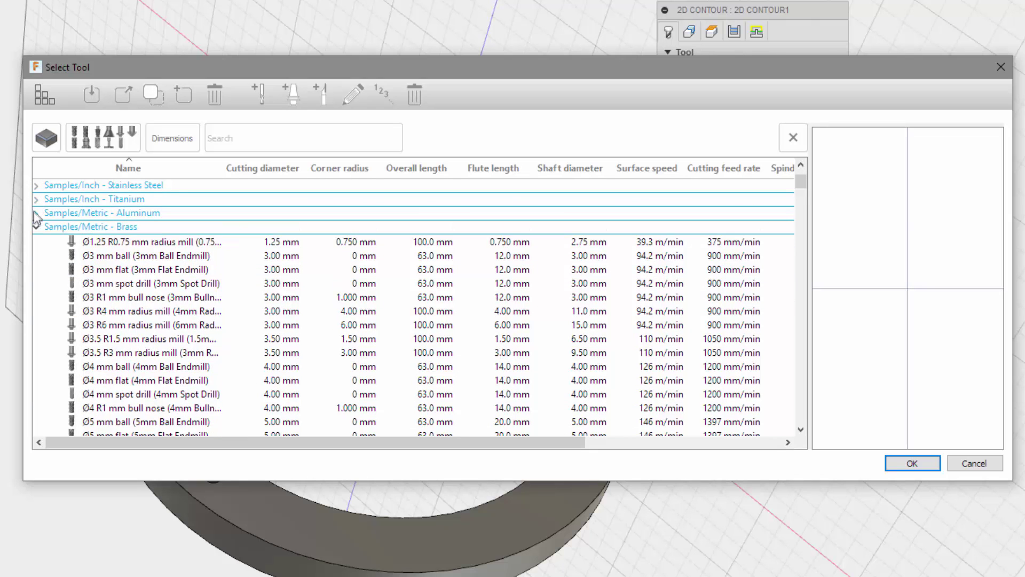
pyautogui.click(36, 226)
pyautogui.click(36, 240)
pyautogui.click(35, 254)
pyautogui.click(36, 268)
pyautogui.click(36, 282)
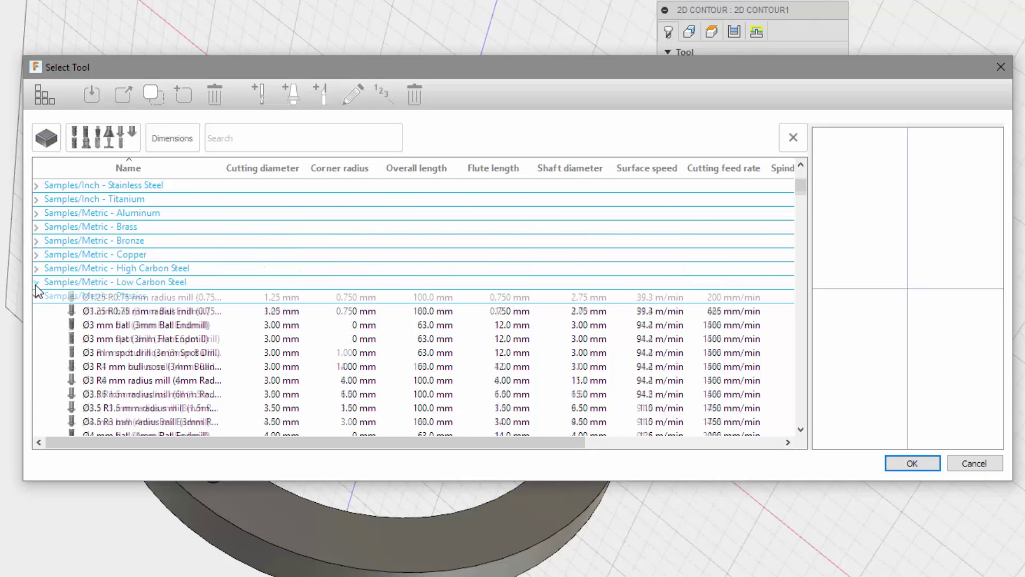
pyautogui.click(36, 296)
pyautogui.click(35, 309)
pyautogui.click(36, 324)
# Preview the 1/2" flat and 1/4" flat tools in Samples/Tutorial - Inch, and collapse the tutorial and Tormach PCNC libraries.
pyautogui.scroll(-3, 75, 320)
pyautogui.click(127, 280)
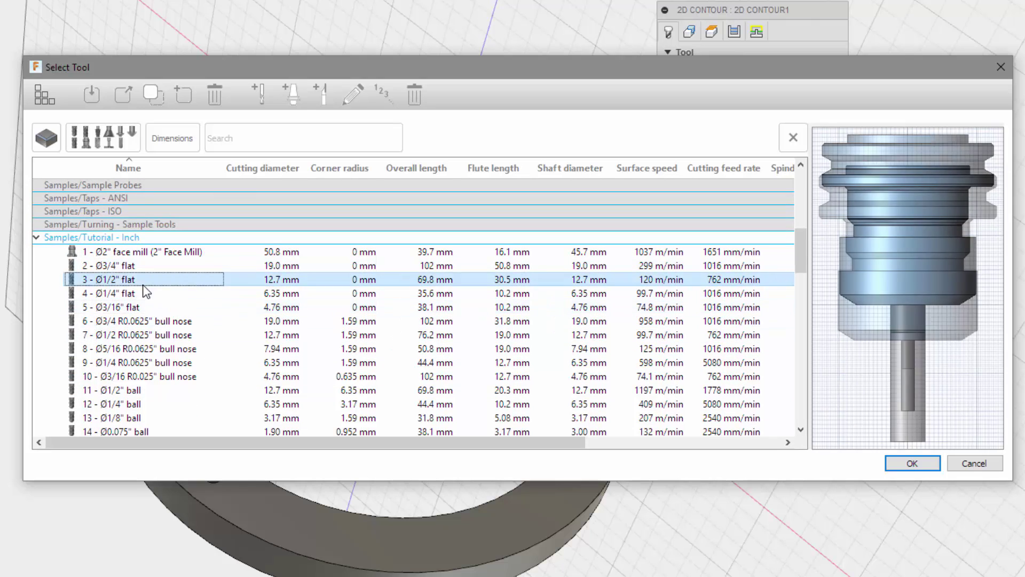
pyautogui.click(123, 294)
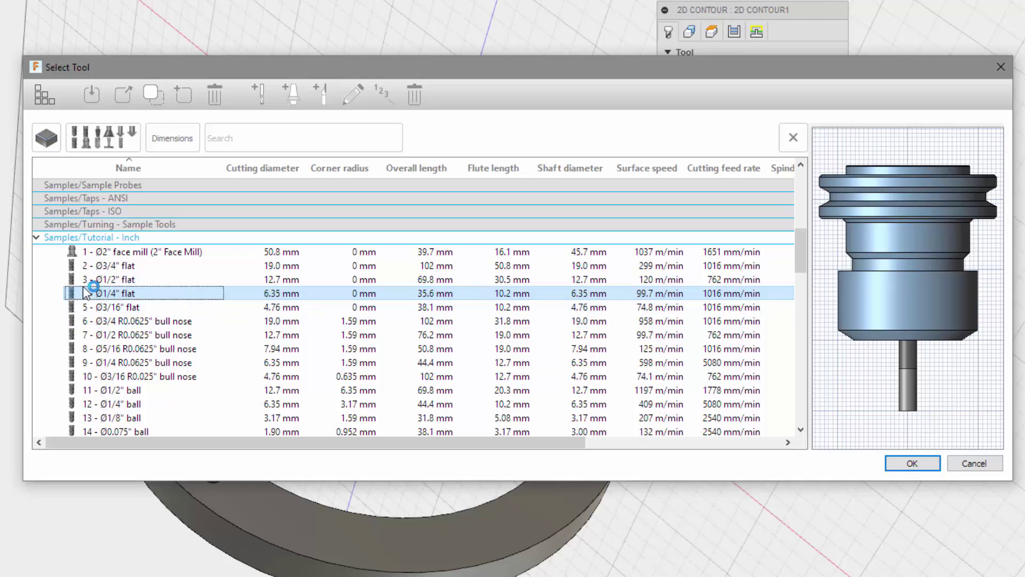
pyautogui.click(35, 237)
pyautogui.click(36, 250)
pyautogui.click(36, 305)
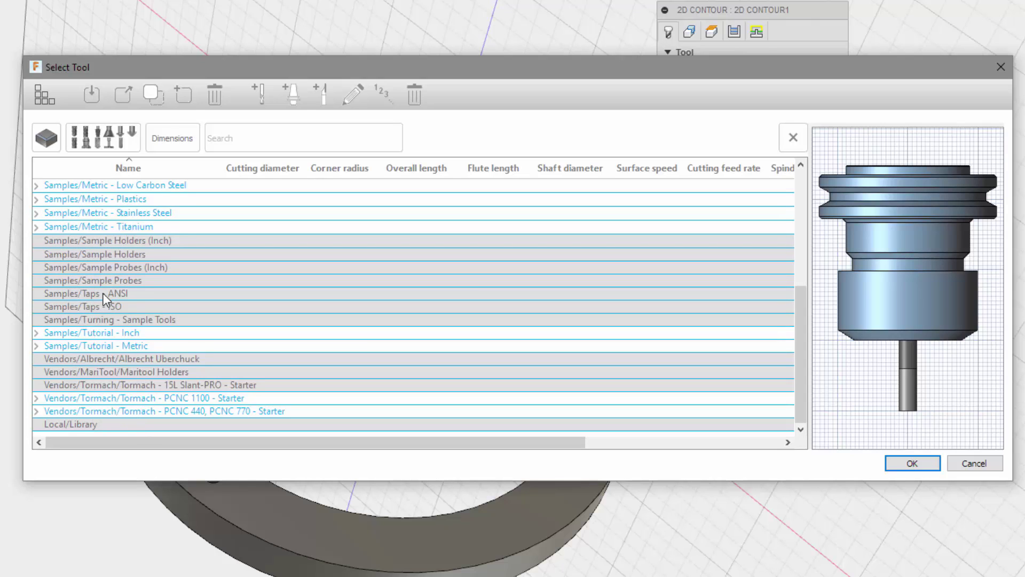
# Look through the Samples/Tutorial - Inch tools again for a suitable cutter, collapse that library, and check the tool filter options.
pyautogui.scroll(3, 104, 268)
pyautogui.scroll(-3, 105, 267)
pyautogui.doubleClick(73, 334)
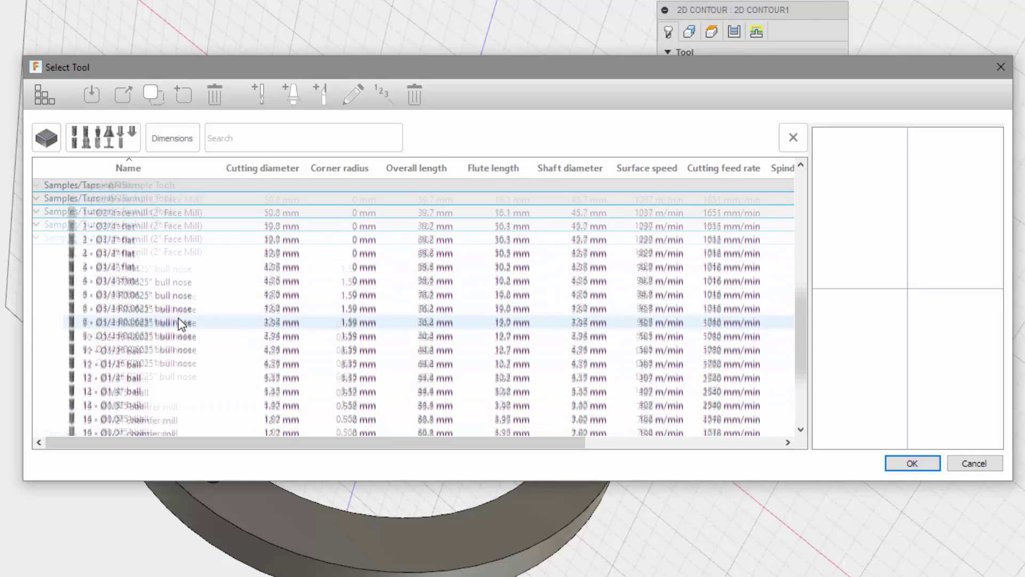
pyautogui.scroll(-3, 176, 322)
pyautogui.scroll(7, 174, 329)
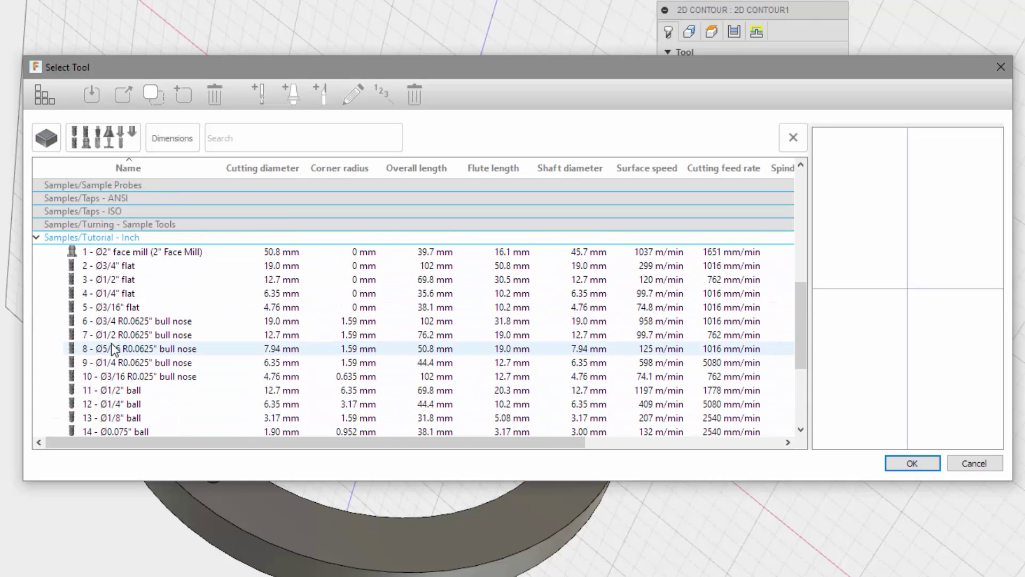
pyautogui.click(35, 374)
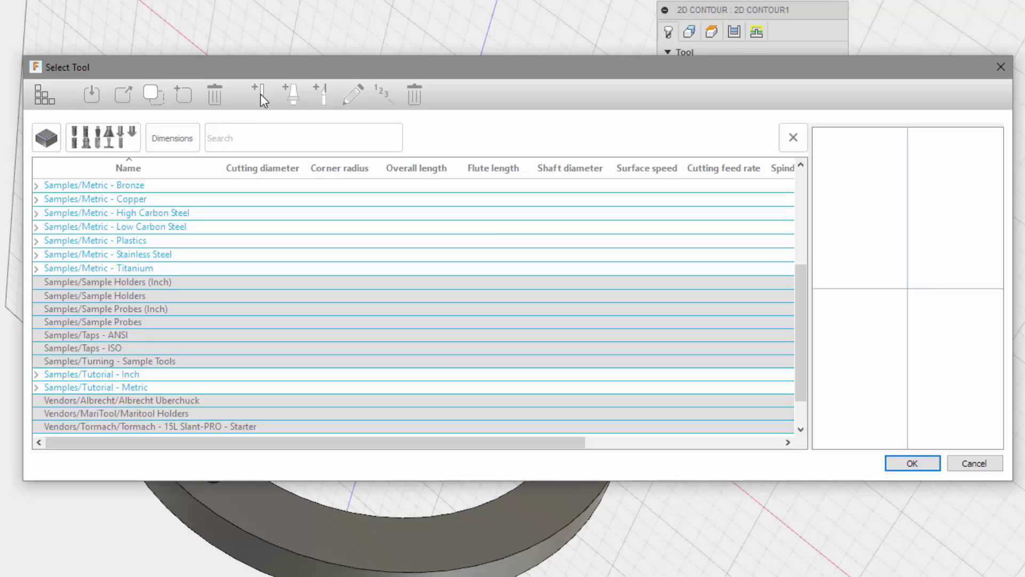
pyautogui.moveTo(257, 68)
pyautogui.mouseDown()
pyautogui.moveTo(247, 92)
pyautogui.moveTo(254, 63)
pyautogui.mouseUp()
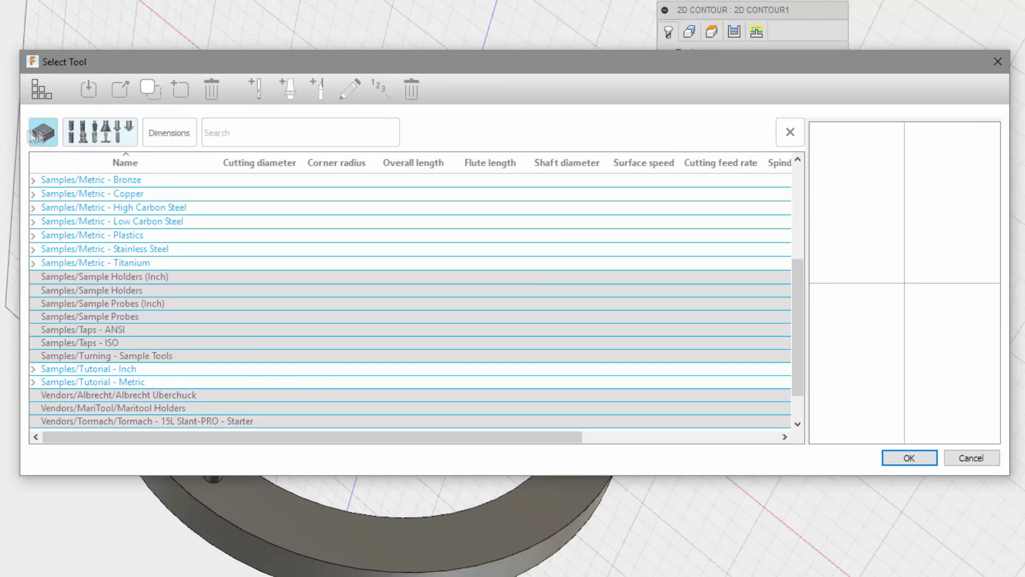
pyautogui.click(40, 132)
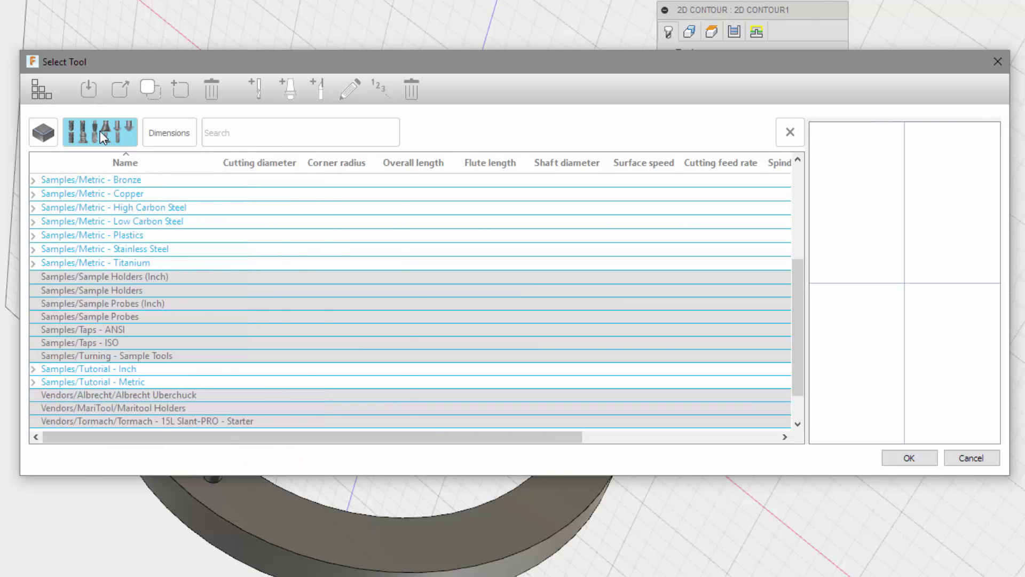
# Take flat mills out of the tool type filter and limit the tool list to a 6.35 mm diameter.
pyautogui.click(101, 132)
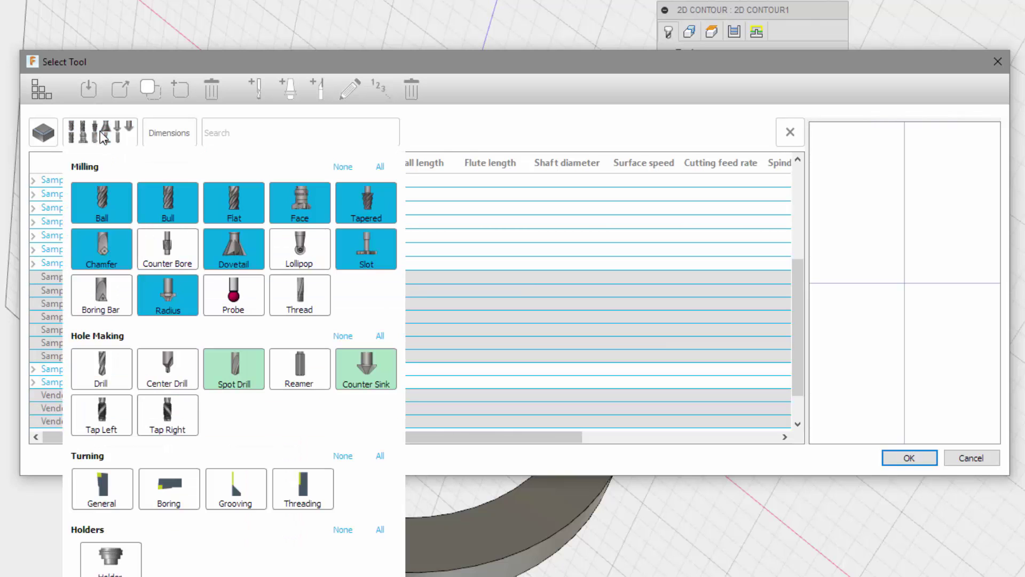
pyautogui.click(233, 204)
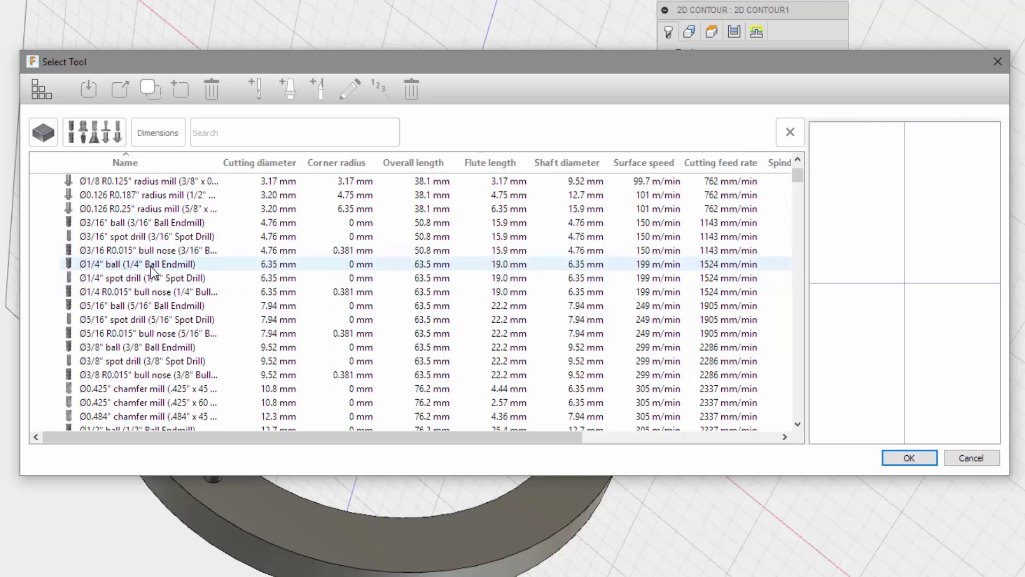
pyautogui.click(164, 140)
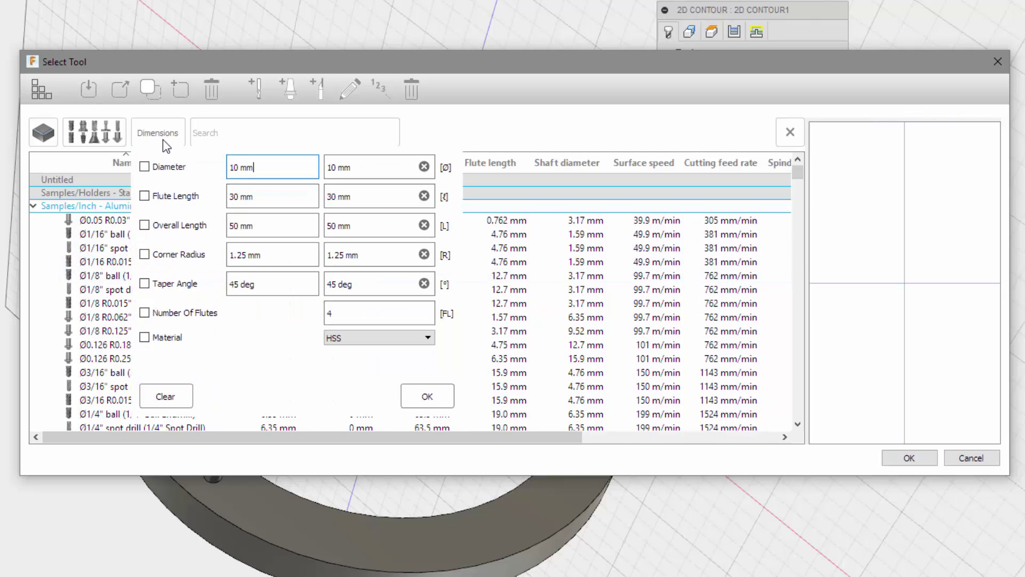
pyautogui.click(145, 166)
pyautogui.write('6.35')
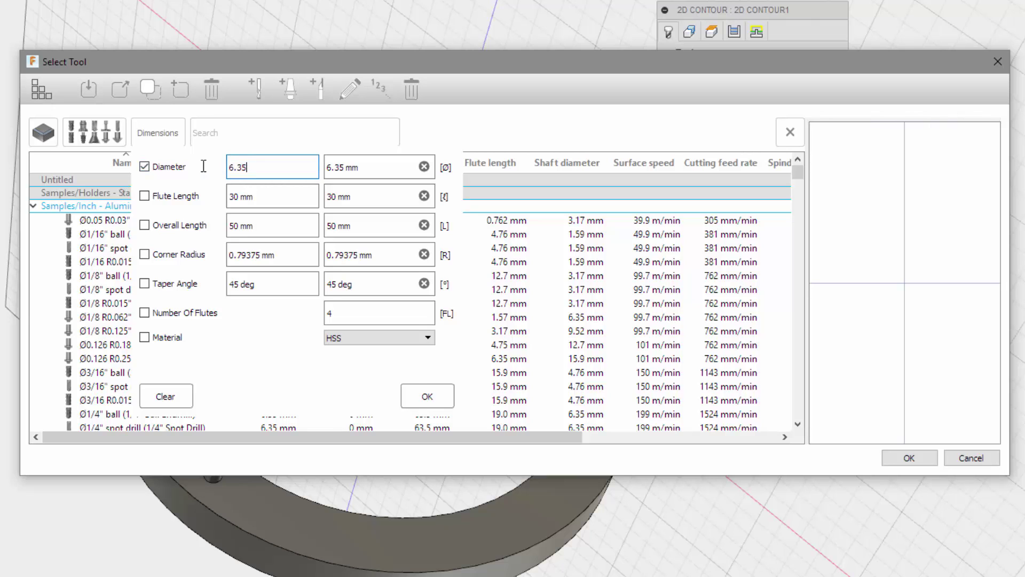
pyautogui.press('Return')
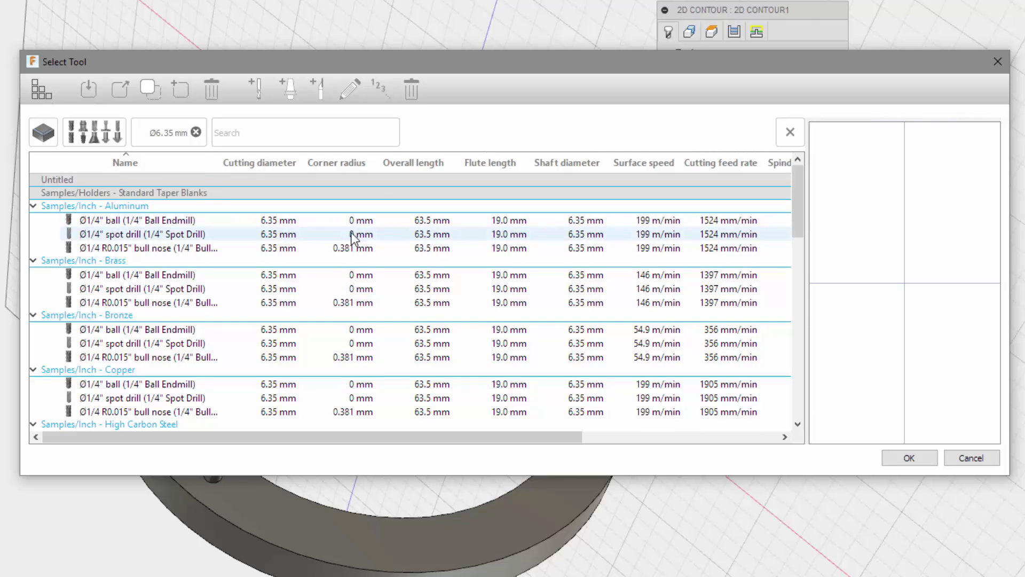
# Restrict the tool type filter to flat mills only, removing all other milling and hole-making types.
pyautogui.scroll(-9, 500, 316)
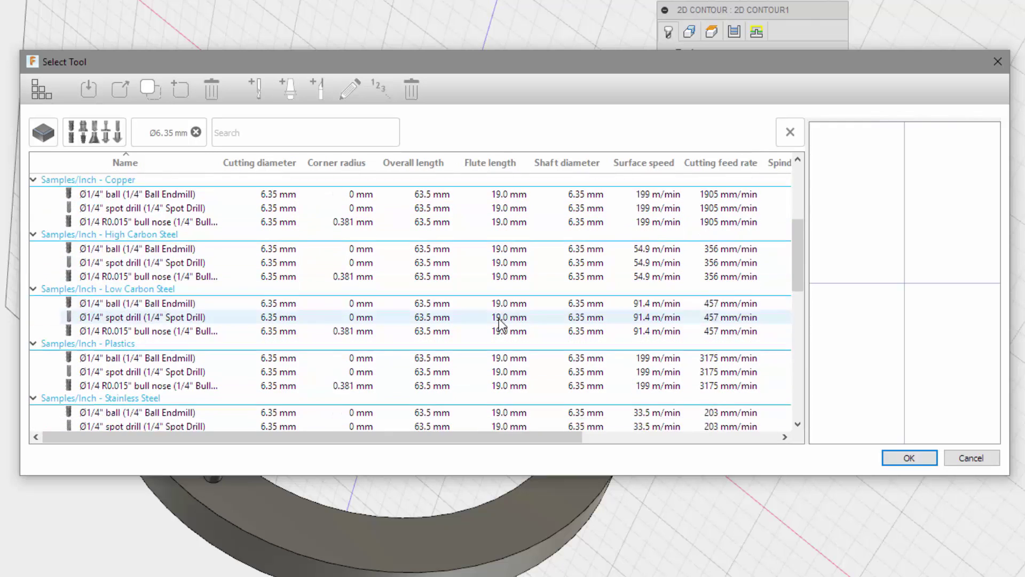
pyautogui.scroll(-5, 498, 318)
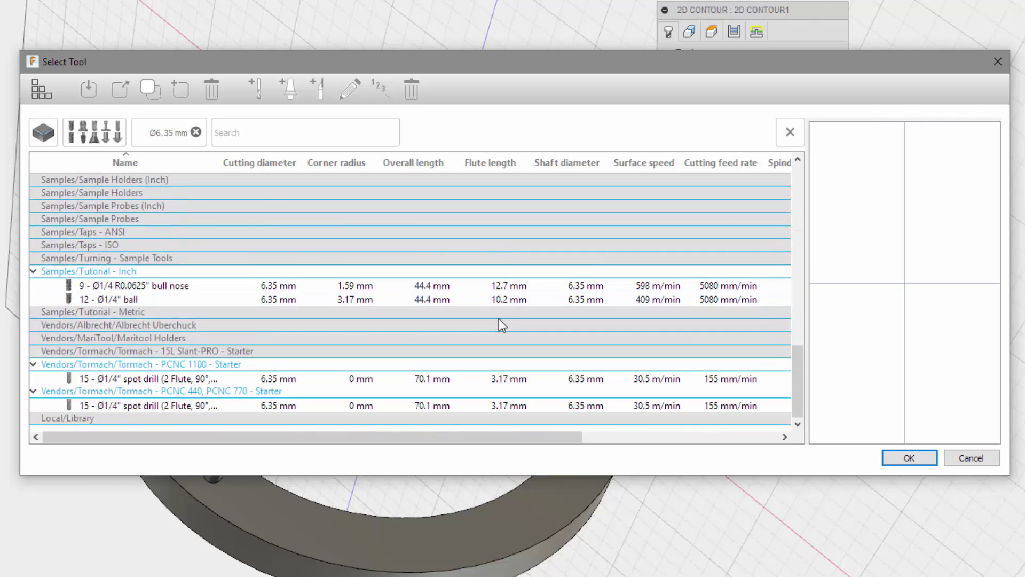
pyautogui.scroll(2, 510, 307)
pyautogui.scroll(12, 512, 305)
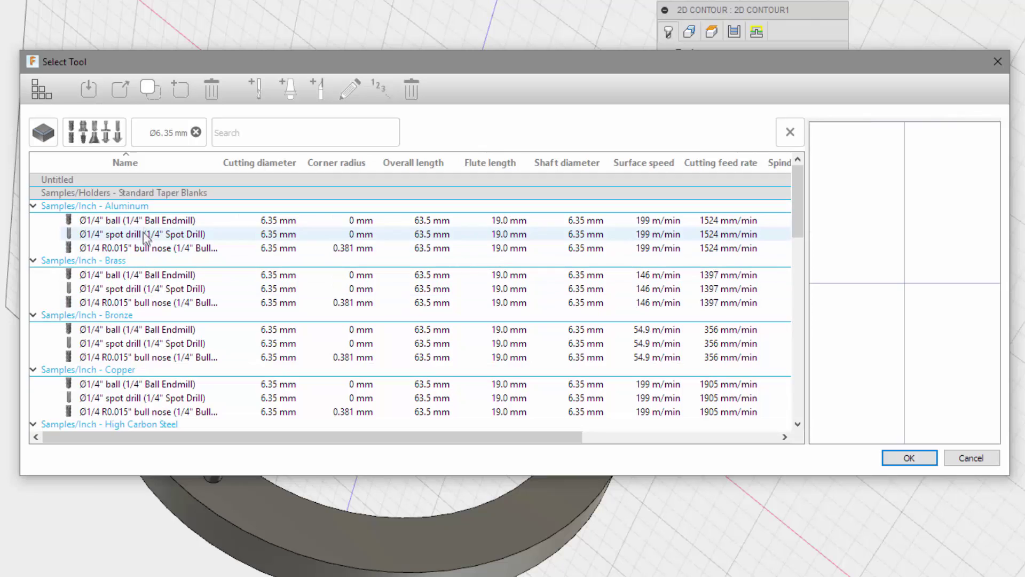
pyautogui.click(94, 132)
pyautogui.click(233, 203)
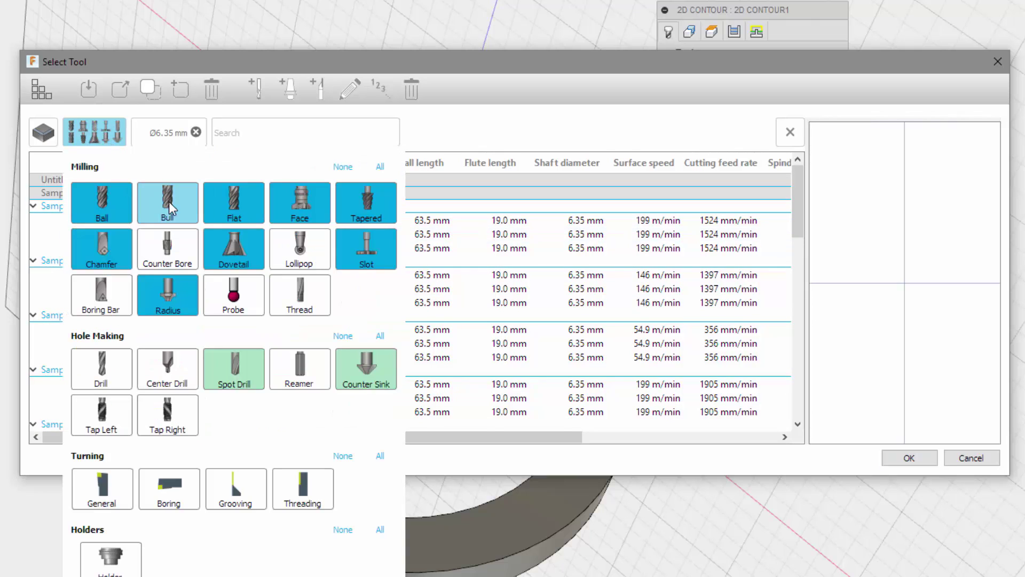
pyautogui.click(101, 202)
pyautogui.click(104, 248)
pyautogui.click(233, 248)
pyautogui.click(366, 249)
pyautogui.click(357, 194)
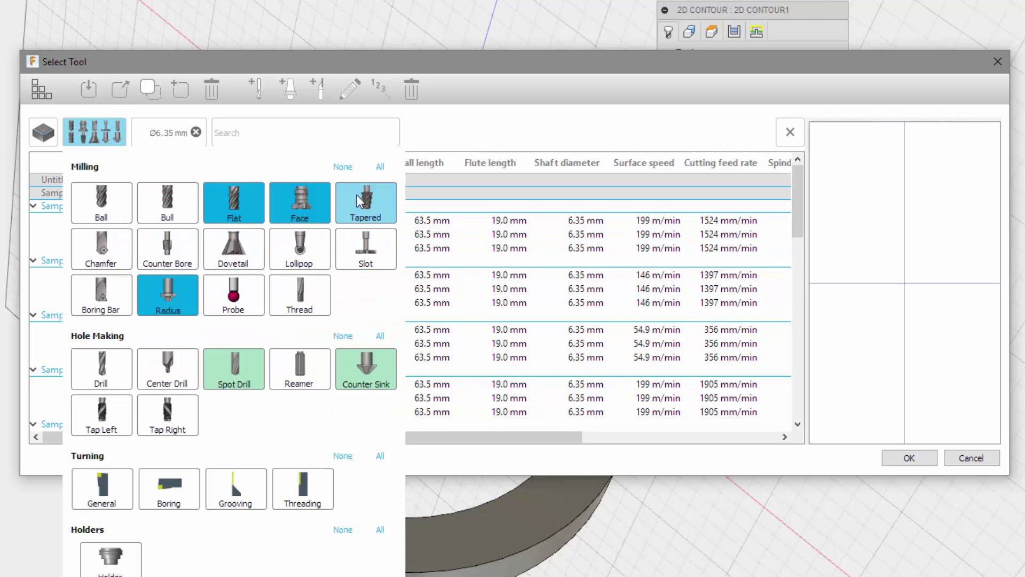
pyautogui.click(300, 203)
pyautogui.click(168, 295)
pyautogui.click(95, 132)
pyautogui.click(234, 369)
pyautogui.click(365, 369)
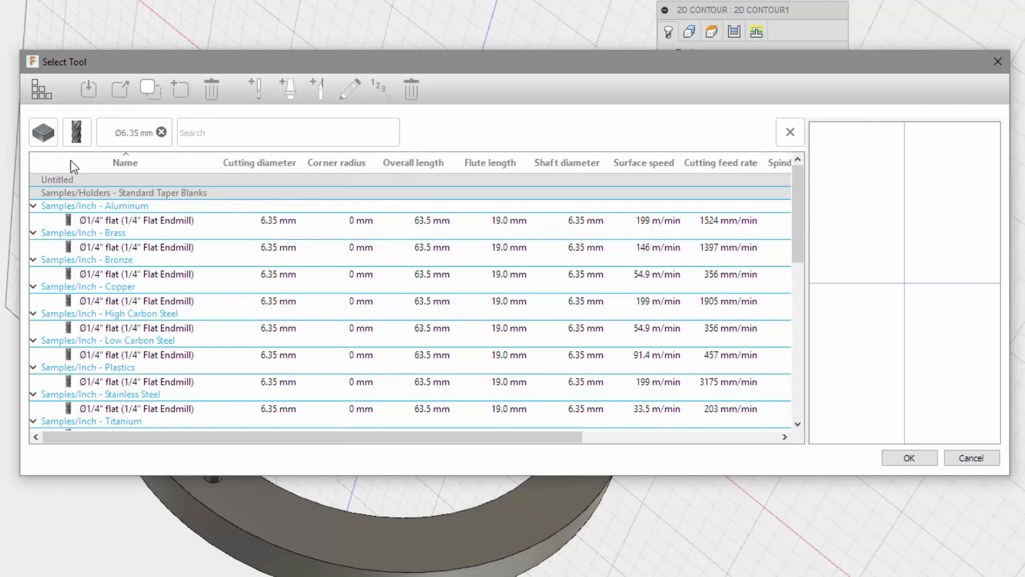
# Choose the 1/4" flat endmill from the Samples/Inch - Aluminum library as the toolpath's cutter.
pyautogui.scroll(-8, 410, 302)
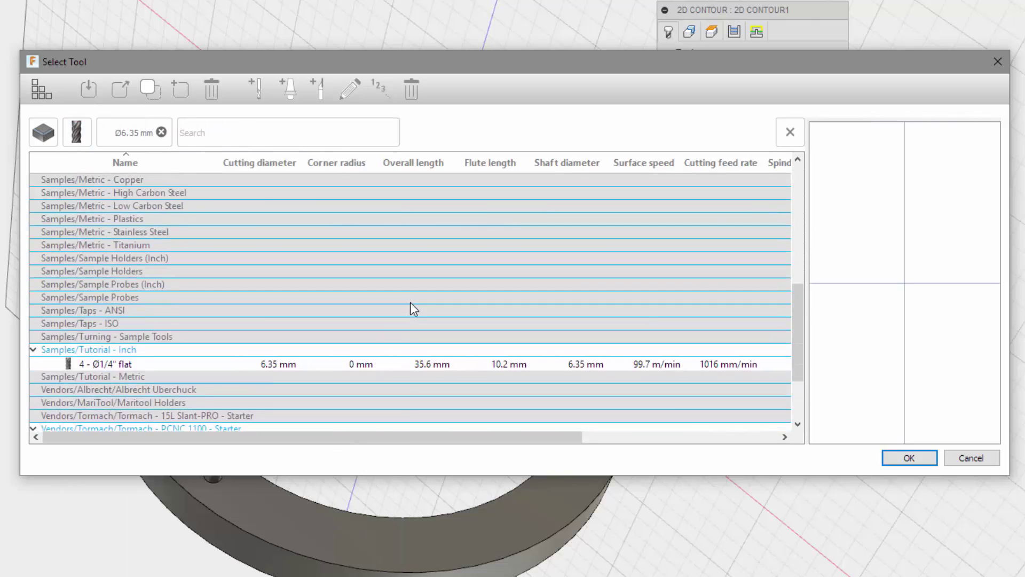
pyautogui.scroll(8, 410, 302)
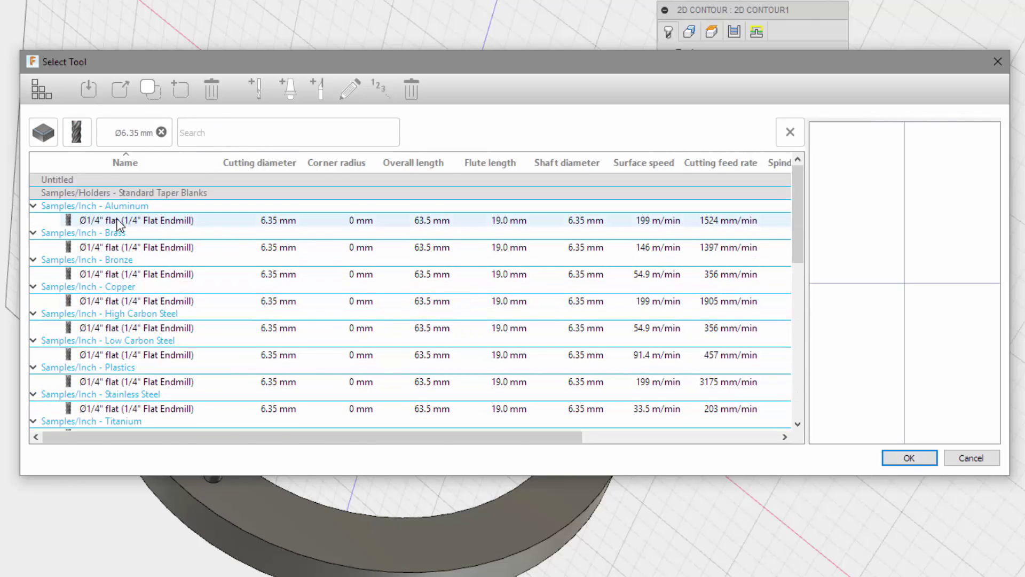
pyautogui.scroll(-2, 229, 337)
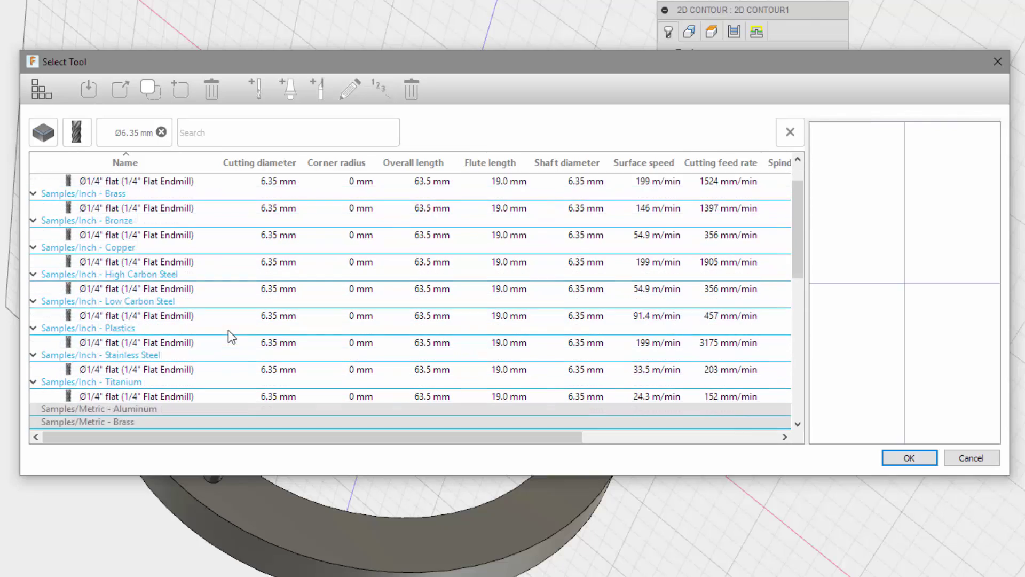
pyautogui.scroll(2, 518, 231)
pyautogui.click(113, 224)
pyautogui.doubleClick(113, 225)
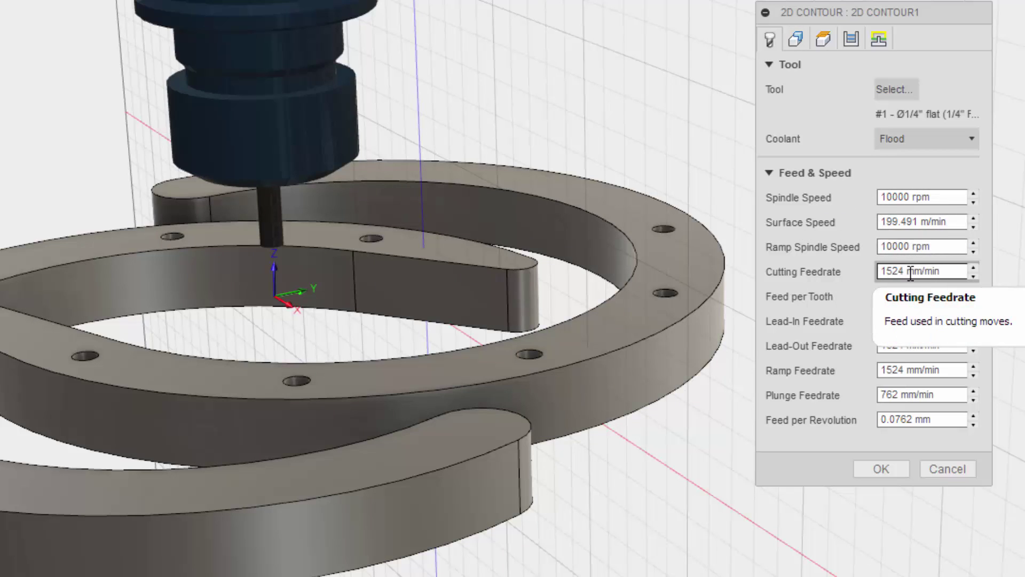
# Set the cutting feedrate to 2500 mm/min and disable the coolant.
pyautogui.click(973, 269)
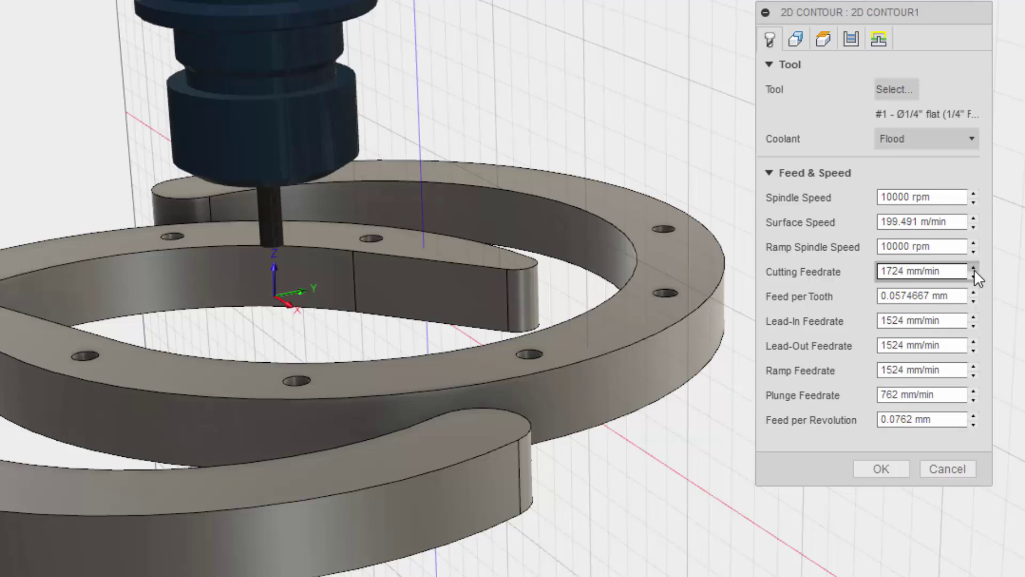
pyautogui.click(973, 270)
pyautogui.moveTo(903, 274); pyautogui.dragTo(857, 270)
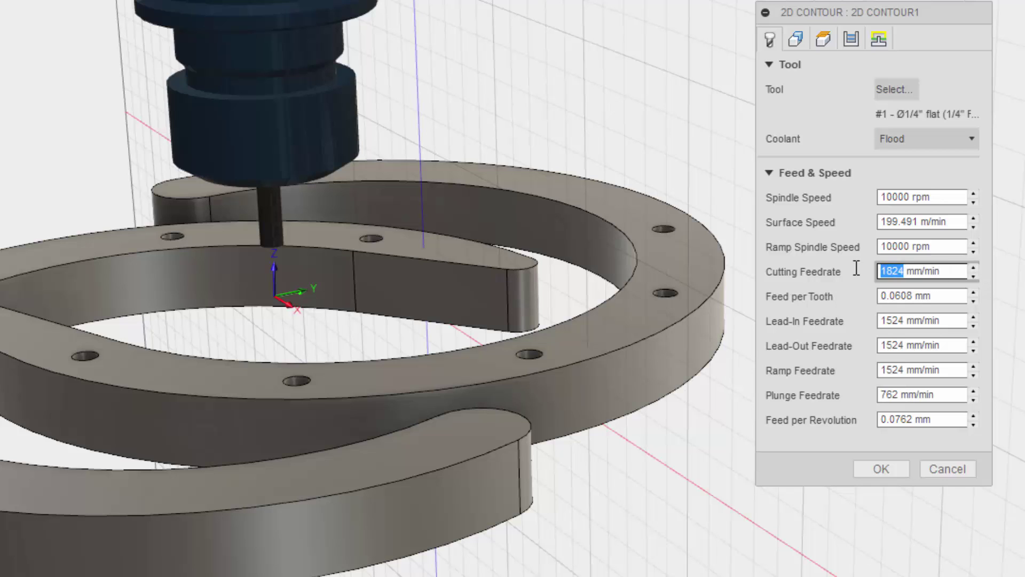
pyautogui.write('3000')
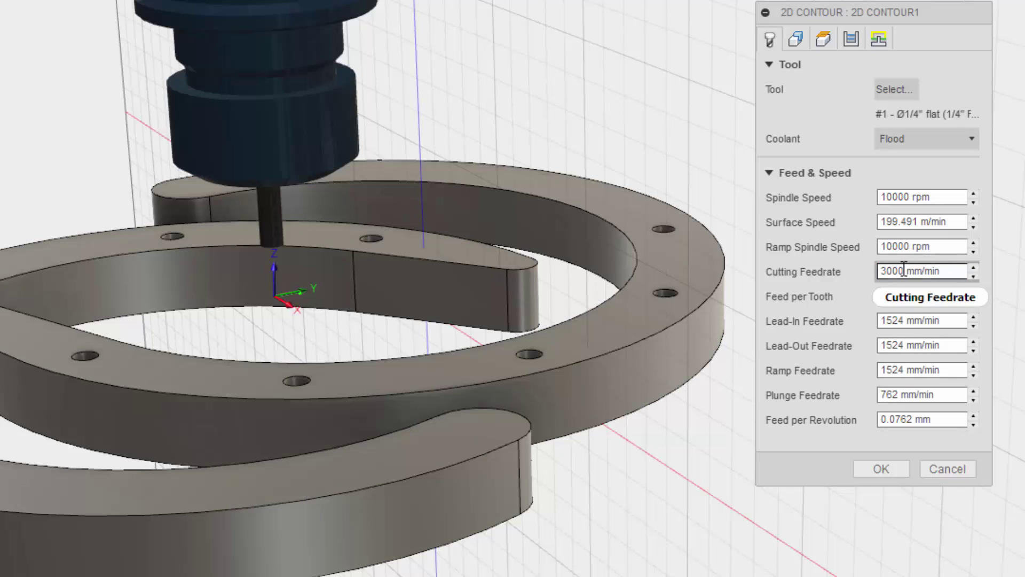
pyautogui.moveTo(908, 271); pyautogui.dragTo(853, 272)
pyautogui.write('2500')
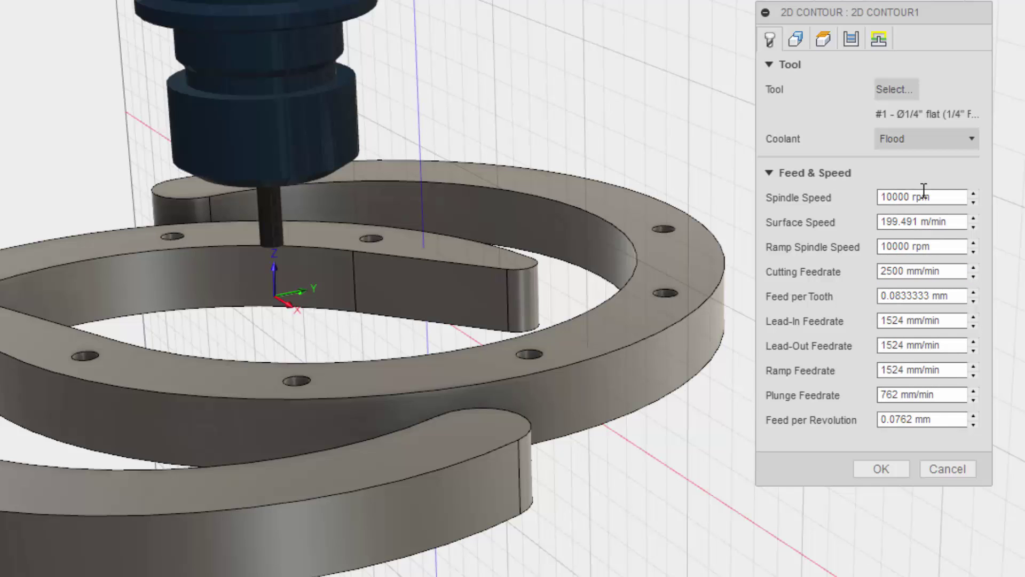
pyautogui.click(964, 138)
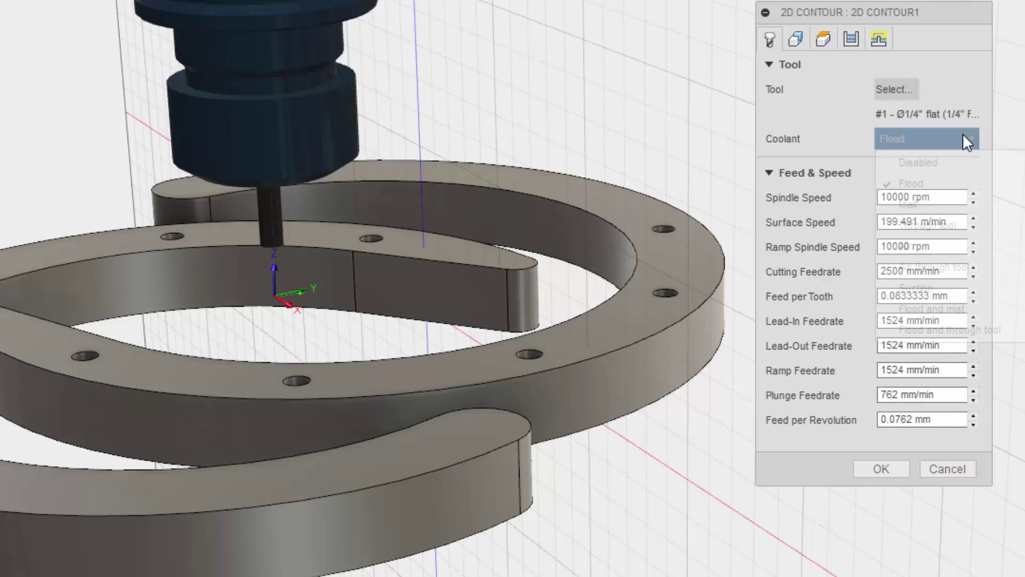
pyautogui.click(932, 162)
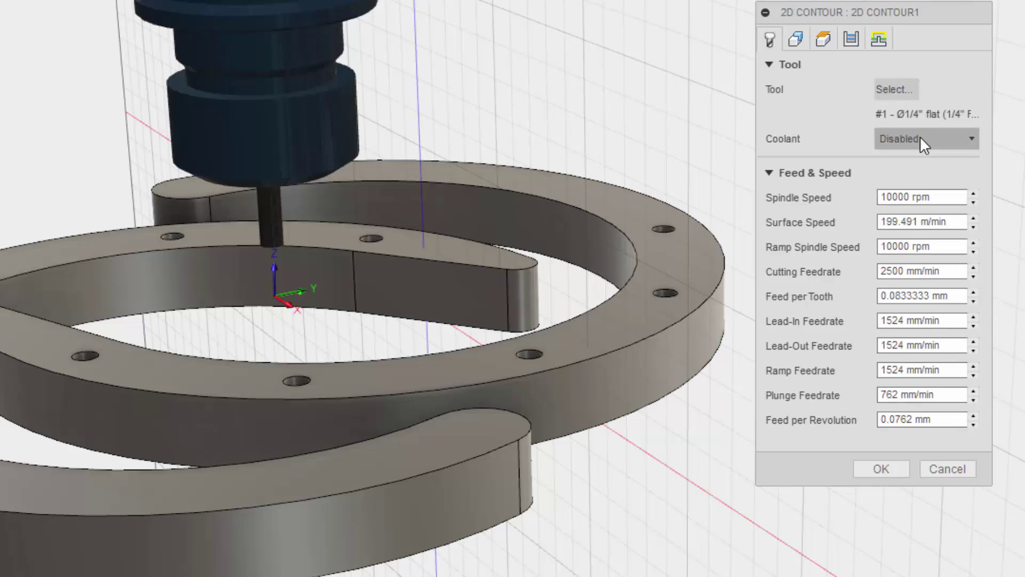
# Select the top outlines of both nested rings as the machining contours, leaving stock contours off.
pyautogui.click(795, 38)
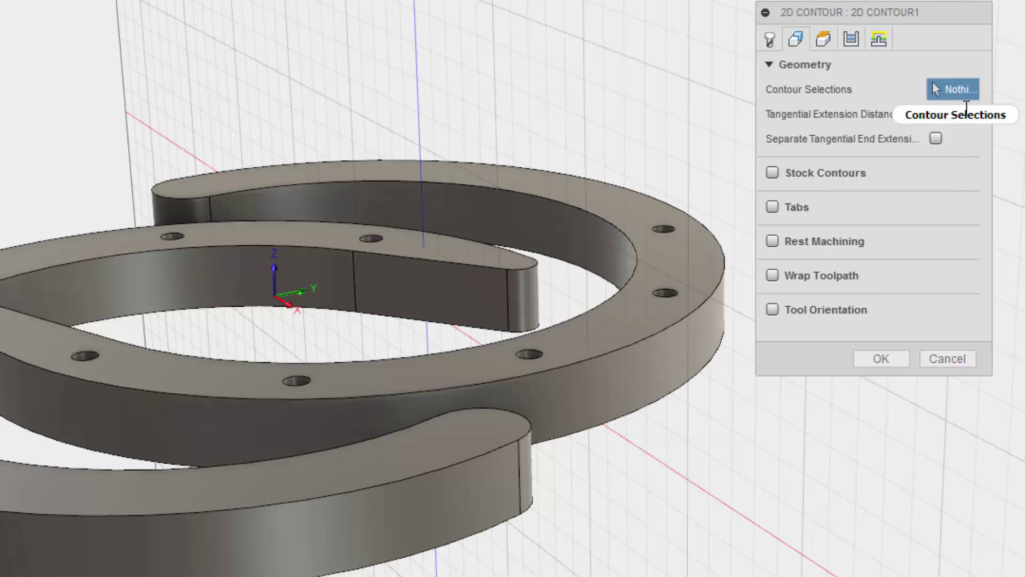
pyautogui.click(569, 210)
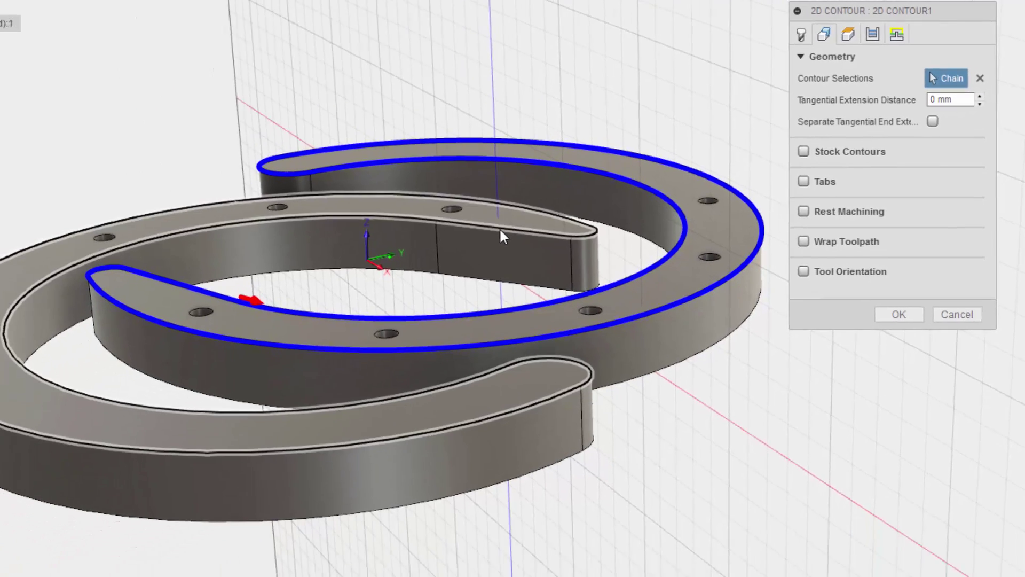
pyautogui.click(434, 256)
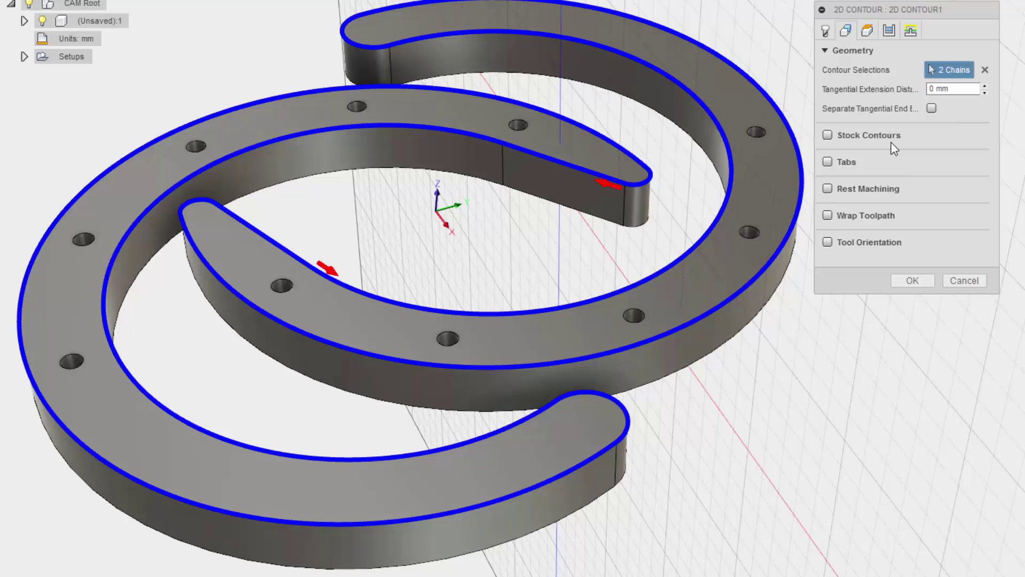
pyautogui.click(828, 135)
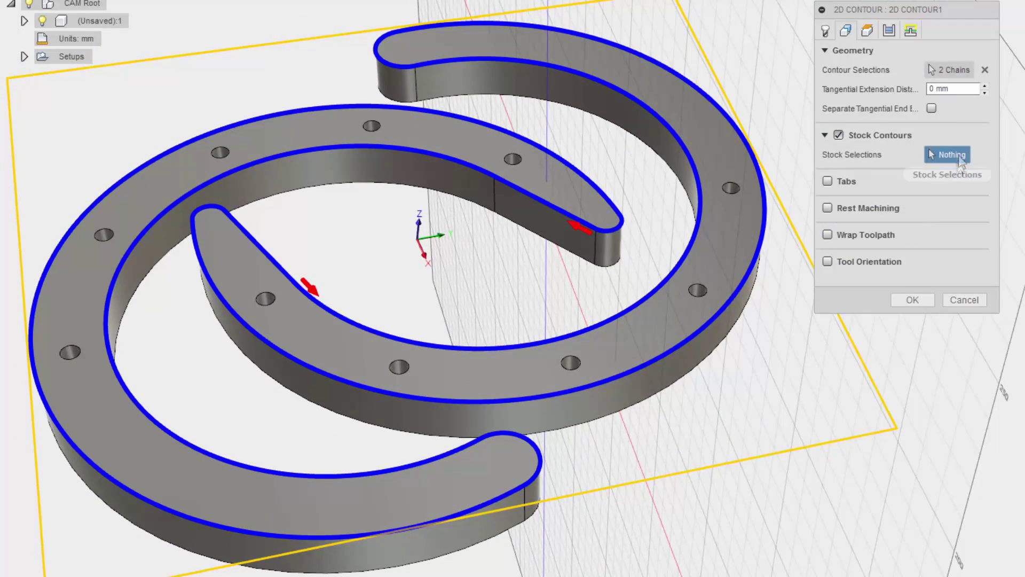
pyautogui.click(837, 136)
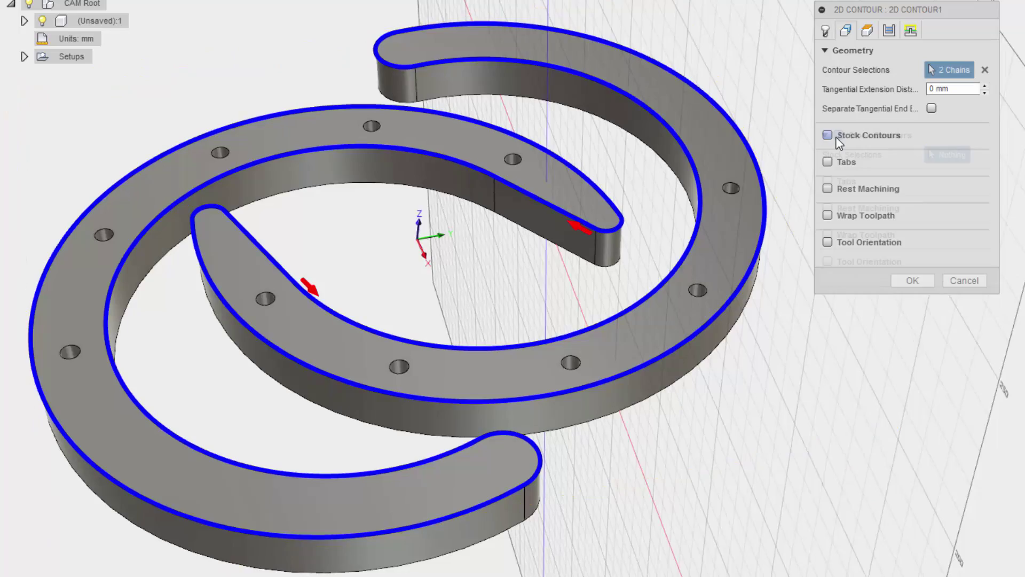
# Enable tabs on the contours and set their shape to triangular.
pyautogui.click(828, 163)
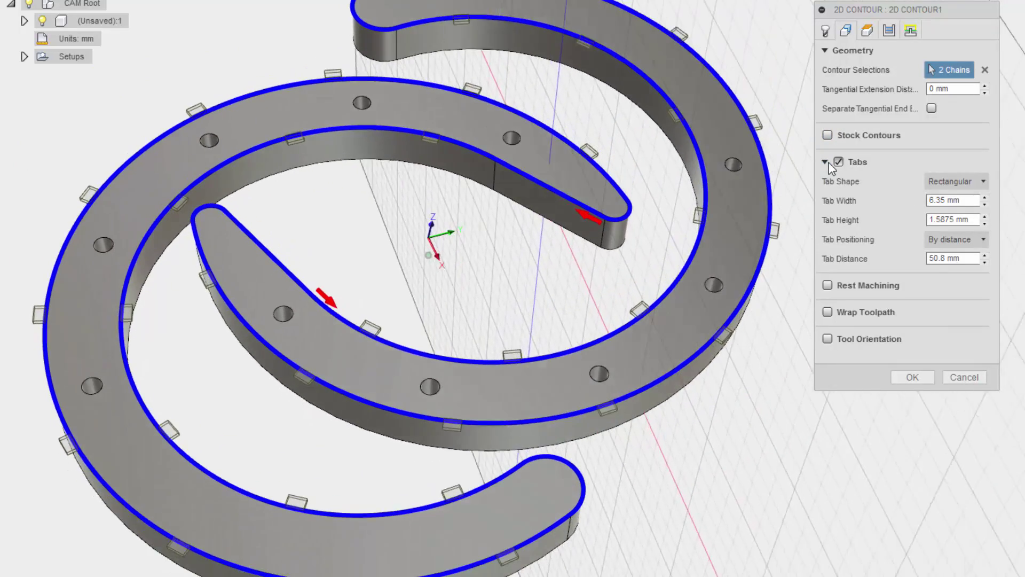
pyautogui.click(978, 180)
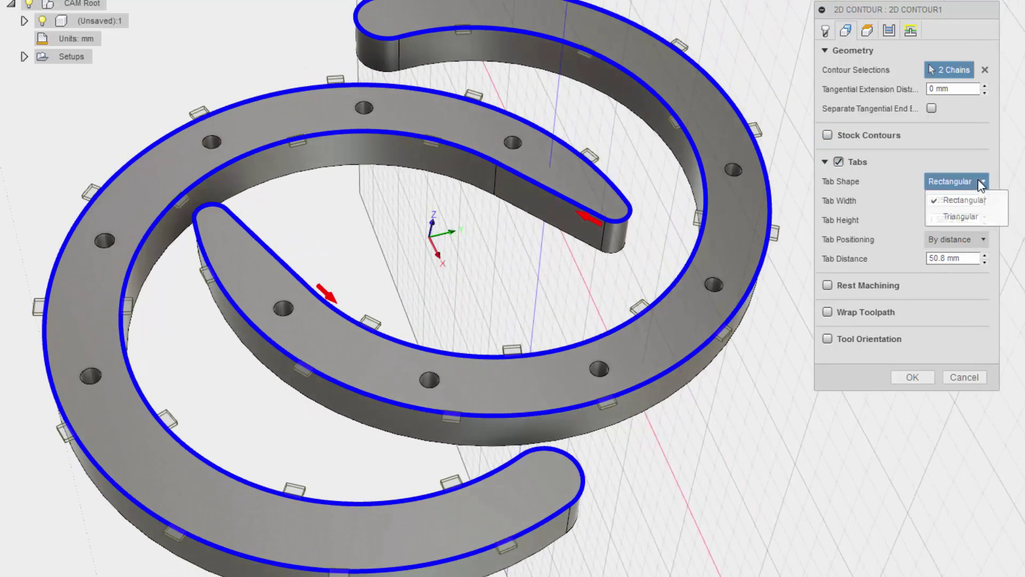
pyautogui.click(968, 217)
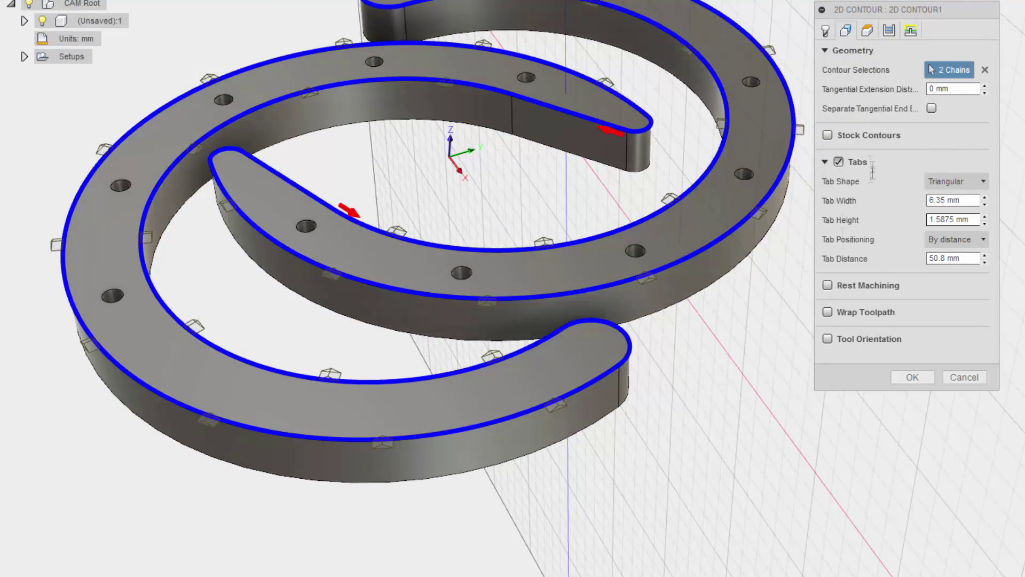
# Reference the bottom height to the model bottom with a 2 mm offset.
pyautogui.click(867, 30)
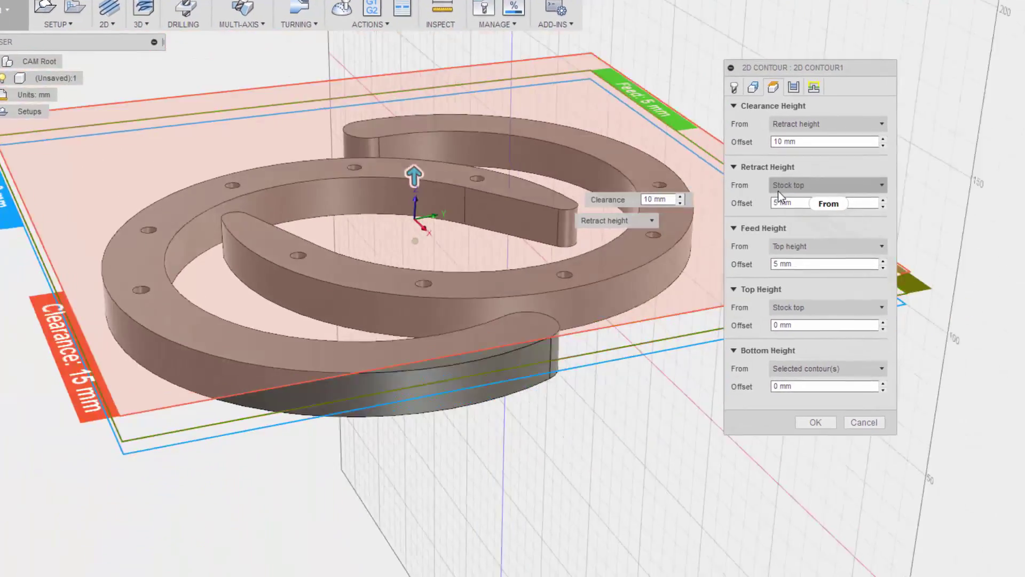
pyautogui.moveTo(881, 219)
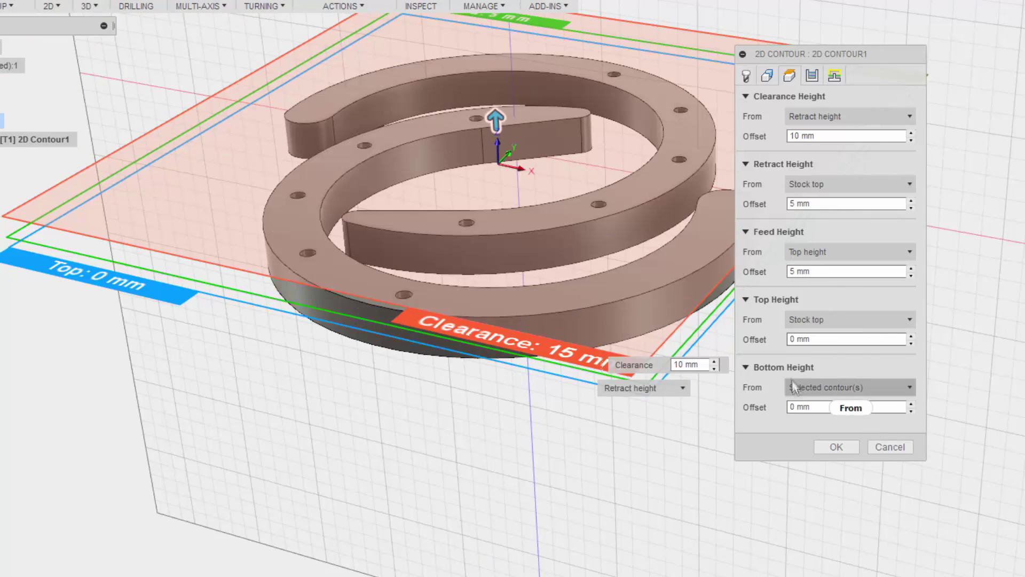
pyautogui.click(837, 386)
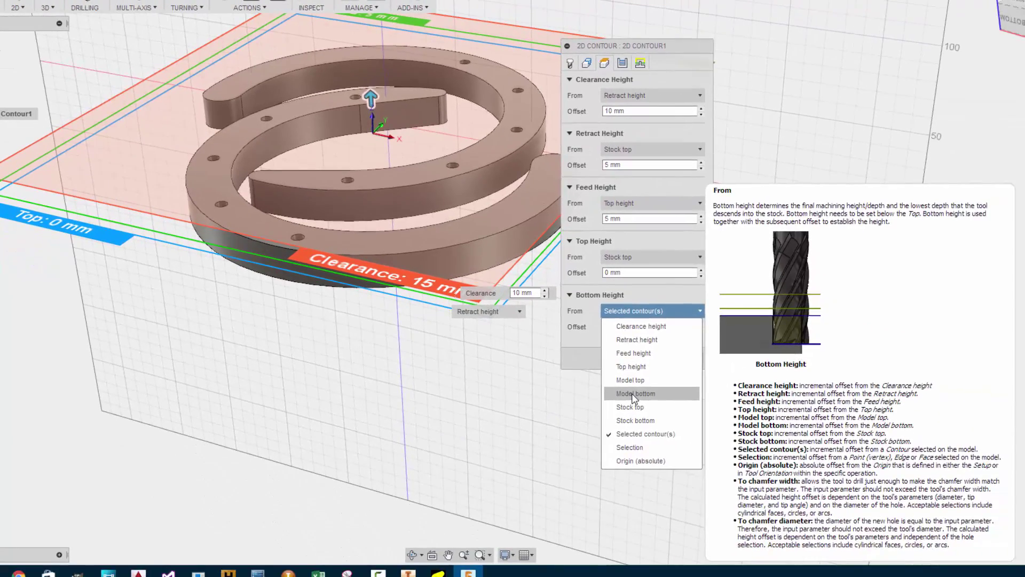
pyautogui.click(658, 406)
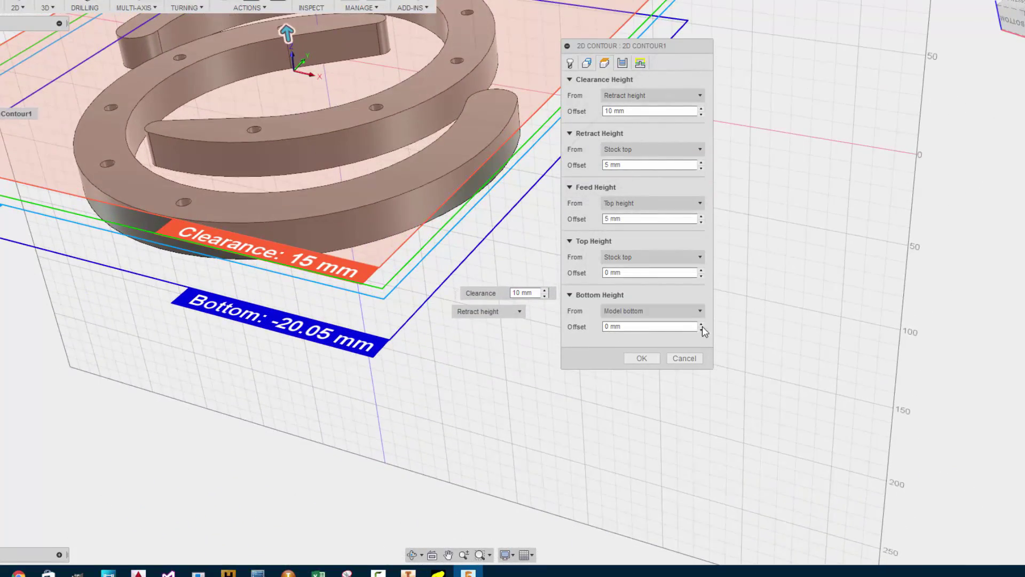
pyautogui.click(701, 323)
pyautogui.click(702, 324)
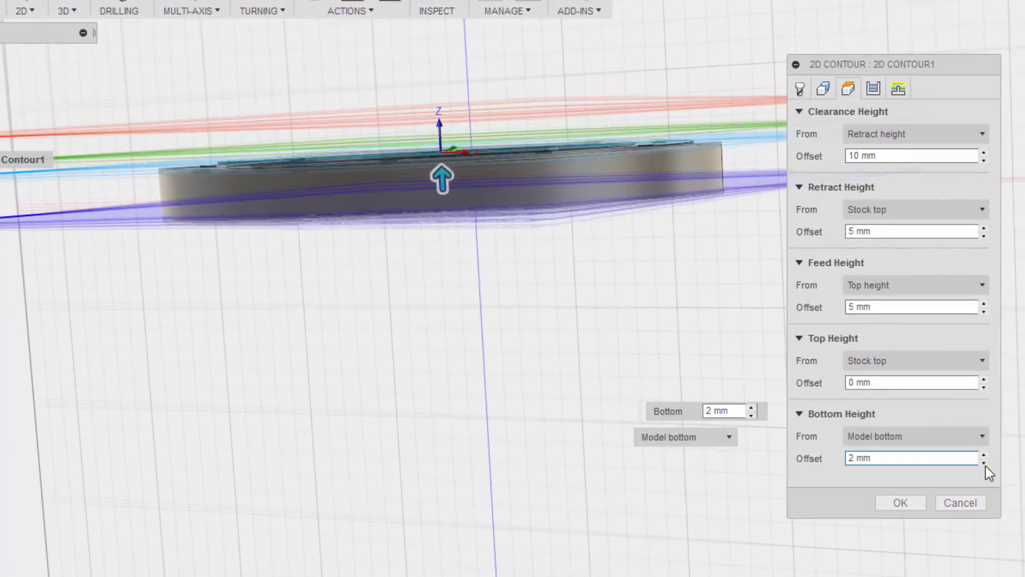
# Set the bottom height offset to -2 mm from the model bottom.
pyautogui.click(984, 463)
pyautogui.click(985, 463)
pyautogui.click(984, 462)
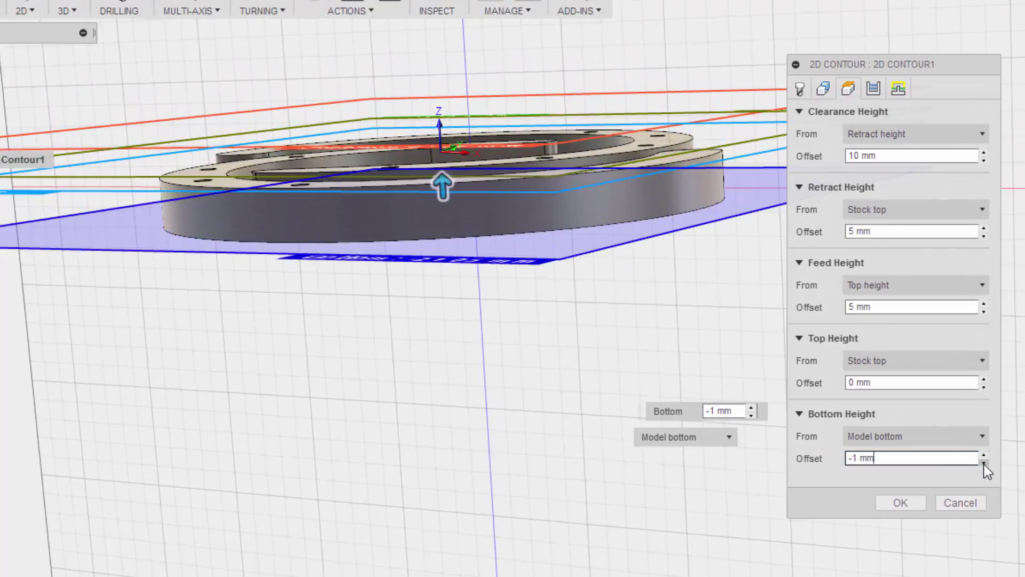
pyautogui.click(984, 462)
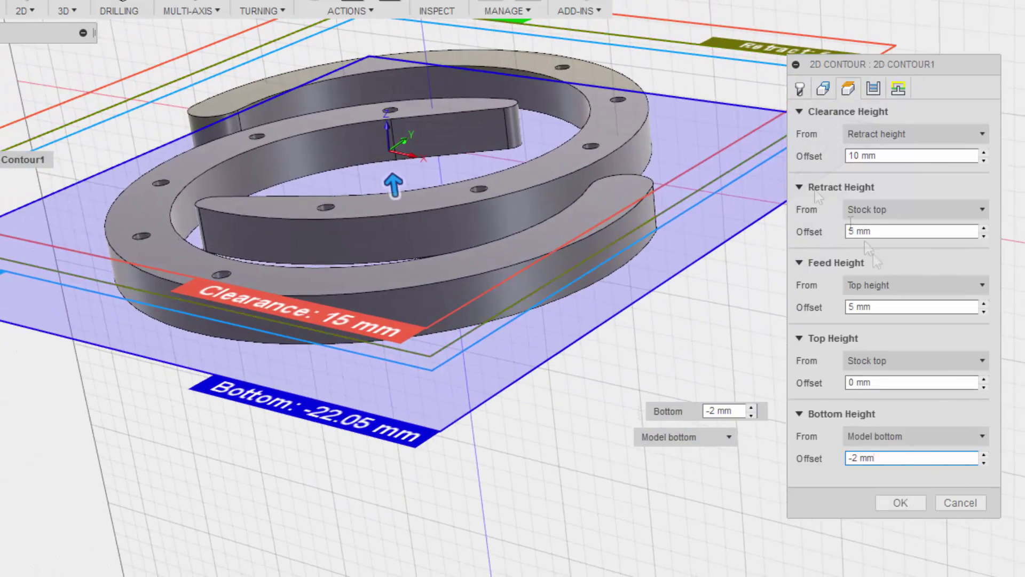
# Set the tab height to 5 mm and generate the 2D contour toolpath.
pyautogui.click(824, 89)
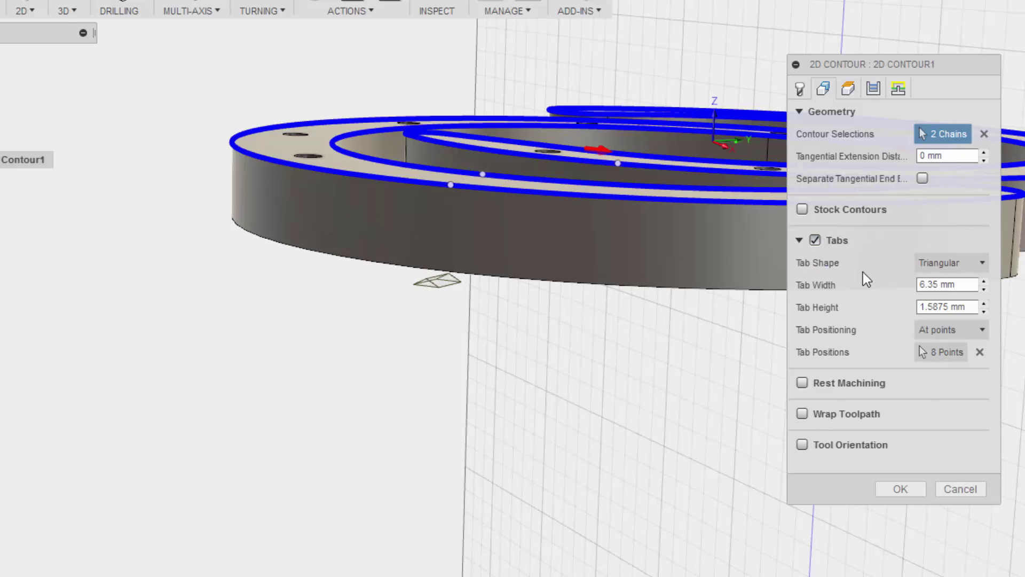
pyautogui.click(984, 304)
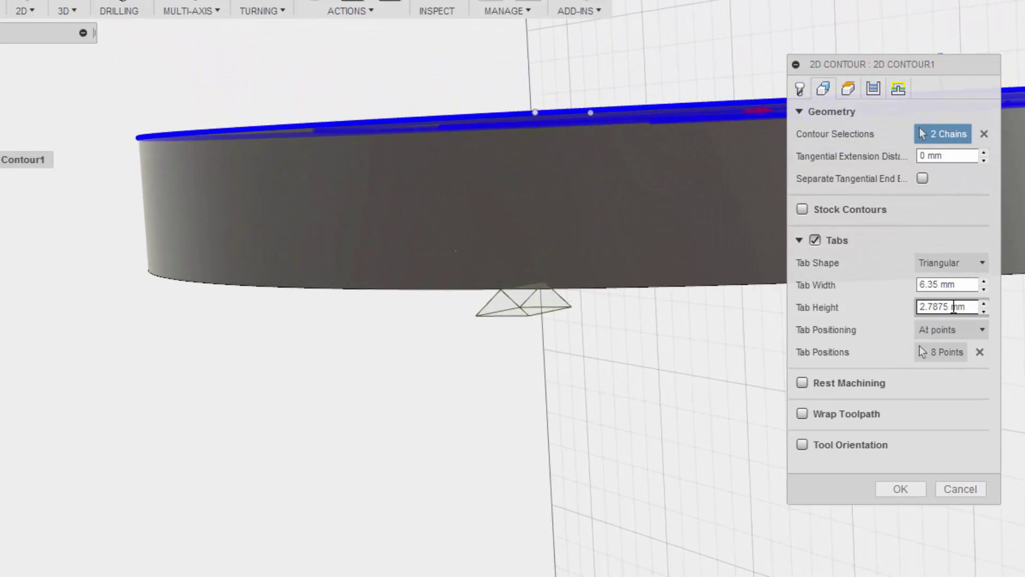
pyautogui.moveTo(949, 308); pyautogui.dragTo(886, 309)
pyautogui.write('5')
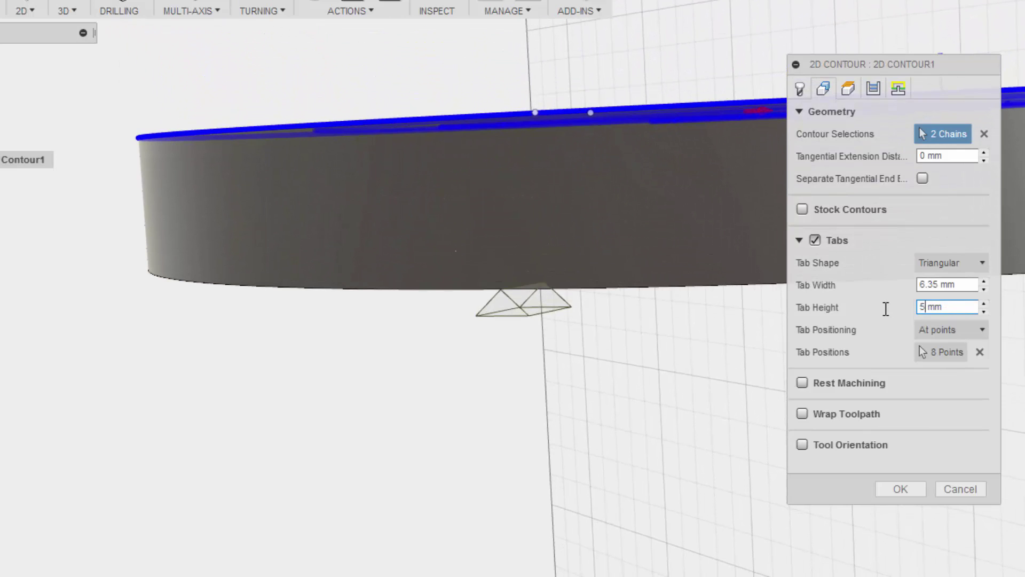
pyautogui.press('Return')
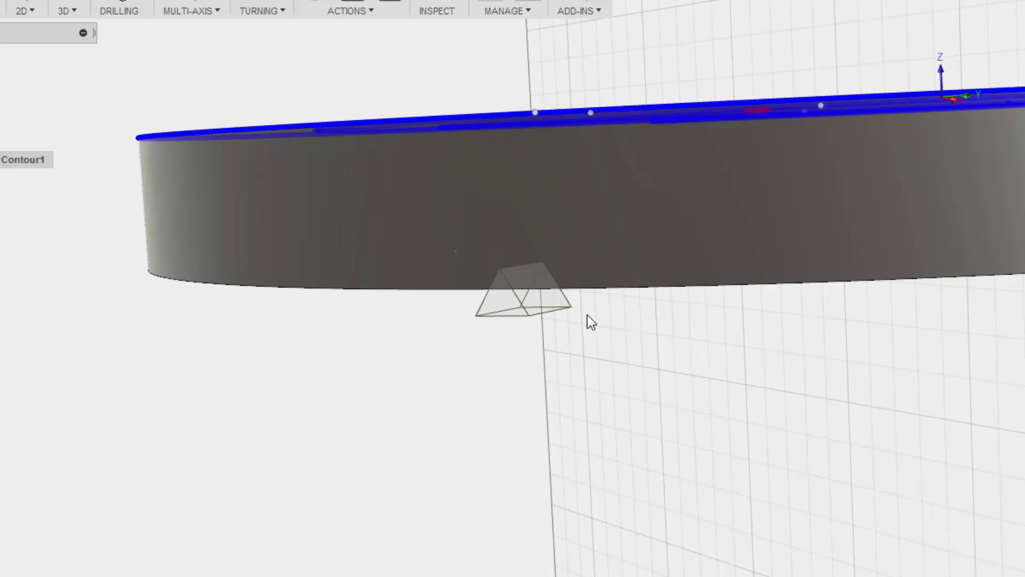
pyautogui.click(0, 161)
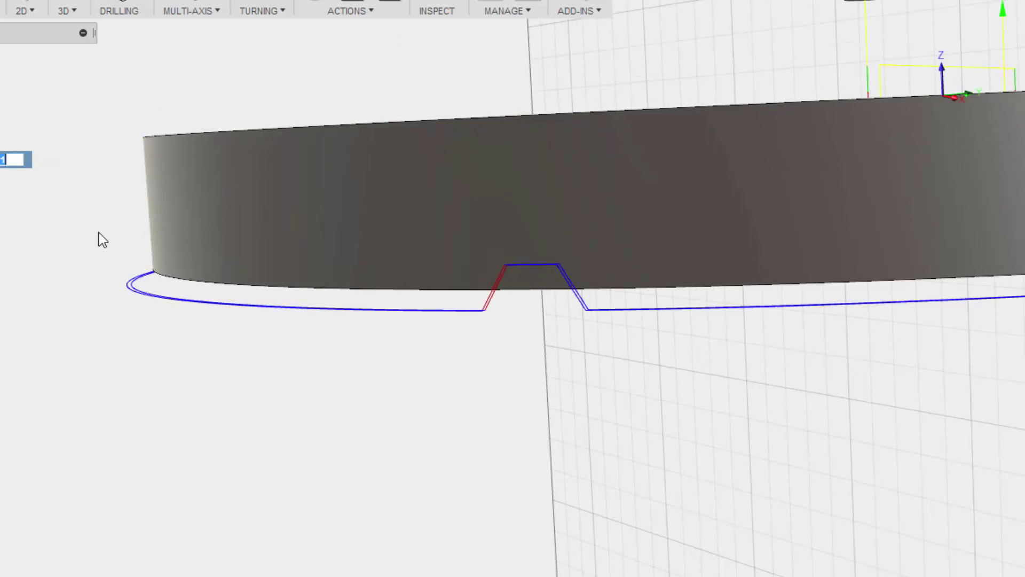
pyautogui.scroll(-4, 594, 228)
pyautogui.doubleClick(1, 160)
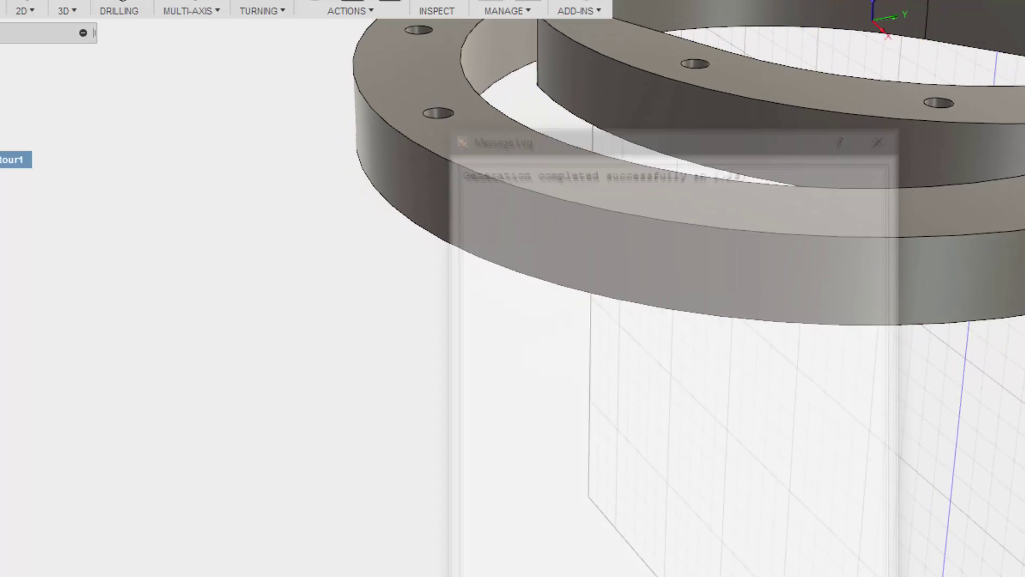
pyautogui.press('Escape')
# Reopen the 2D contour operation for editing and set both the tab height and the tab width to 10 mm.
pyautogui.doubleClick(11, 160)
pyautogui.click(823, 88)
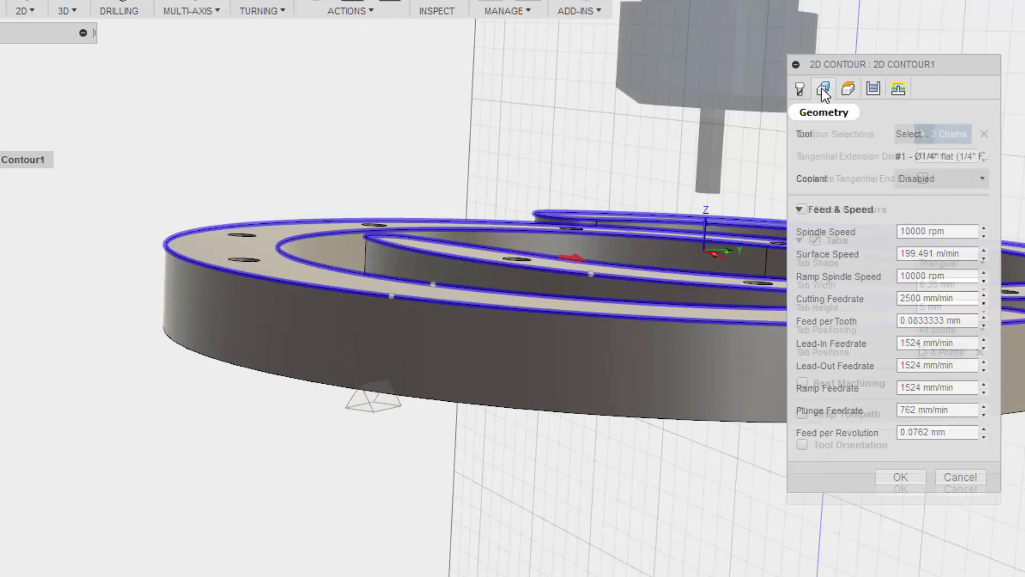
pyautogui.click(925, 307)
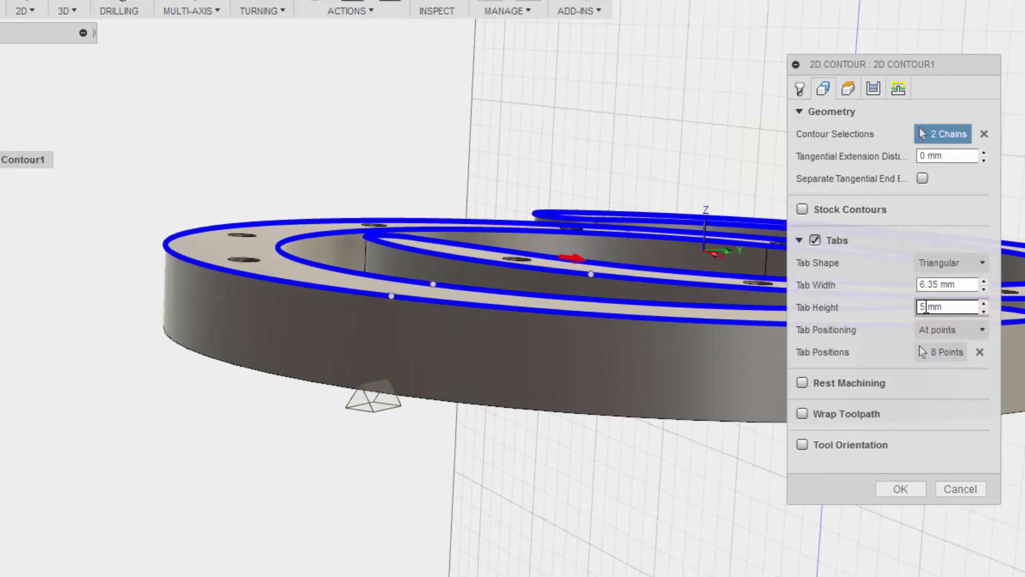
pyautogui.write('10')
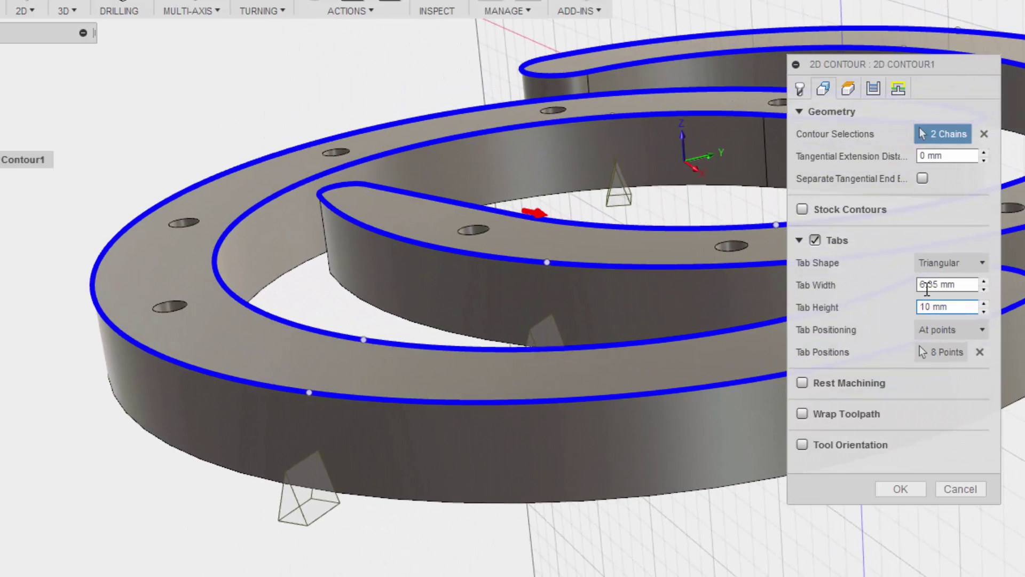
pyautogui.click(928, 286)
pyautogui.moveTo(939, 285); pyautogui.dragTo(900, 285)
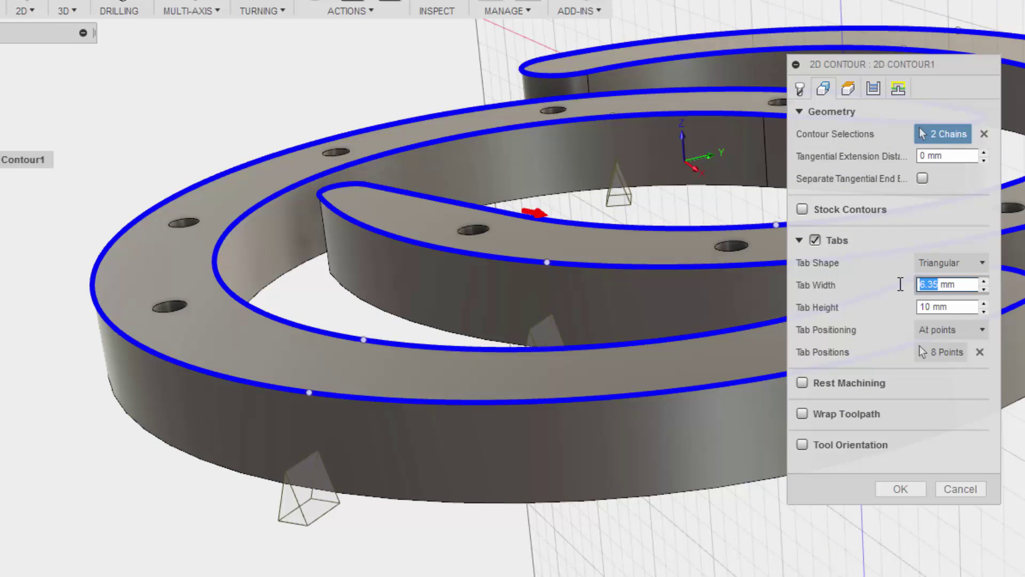
pyautogui.write('10')
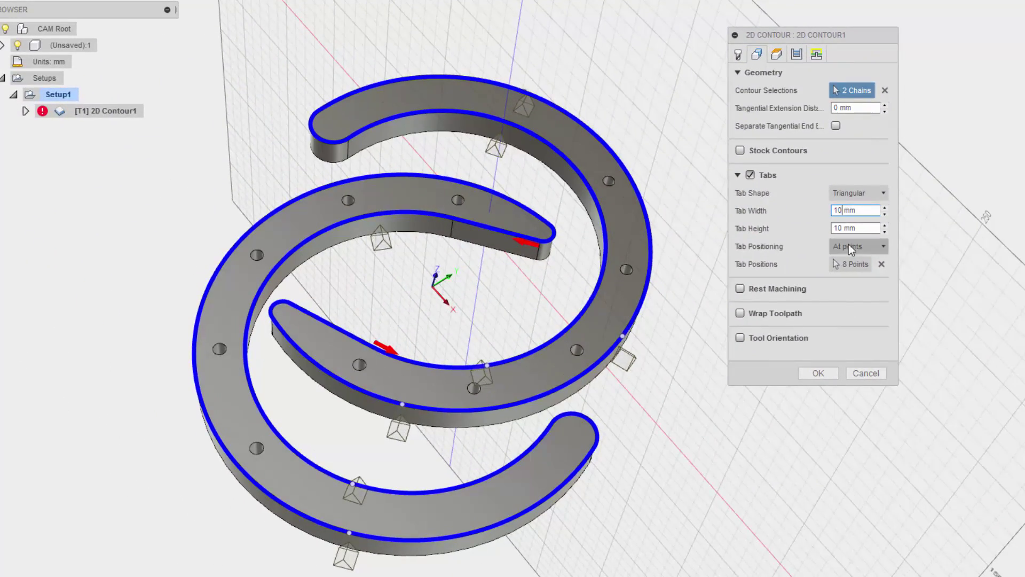
# Clear the picked tab points and switch the tab positioning to By distance.
pyautogui.click(882, 264)
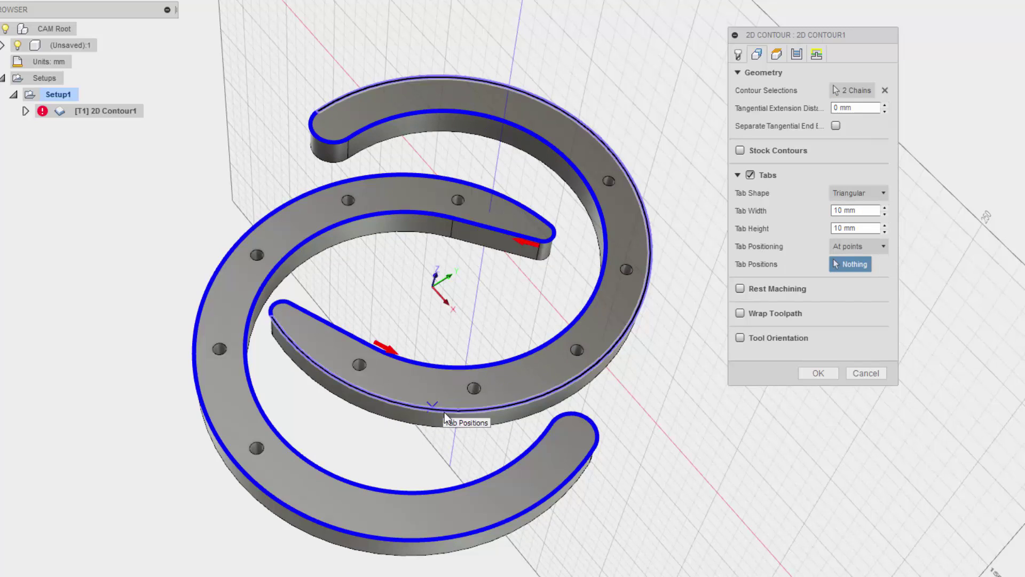
pyautogui.click(859, 251)
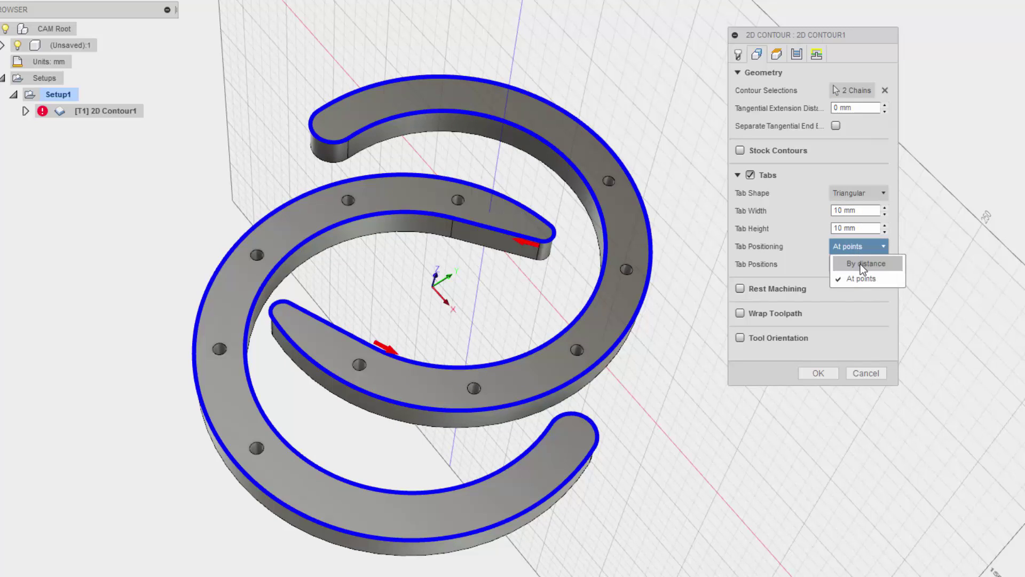
pyautogui.click(861, 264)
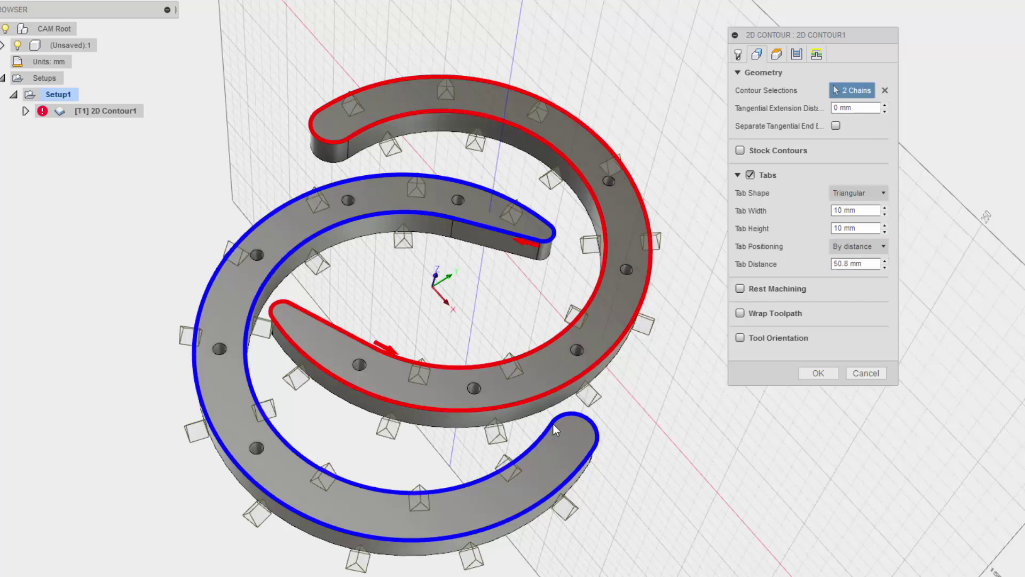
pyautogui.click(858, 247)
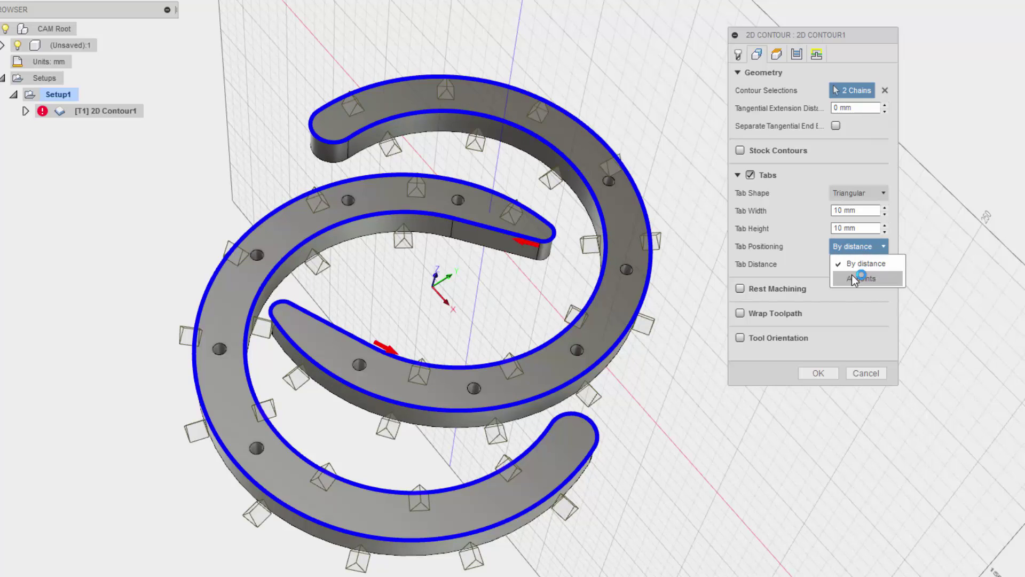
pyautogui.click(862, 275)
pyautogui.click(858, 246)
pyautogui.click(861, 264)
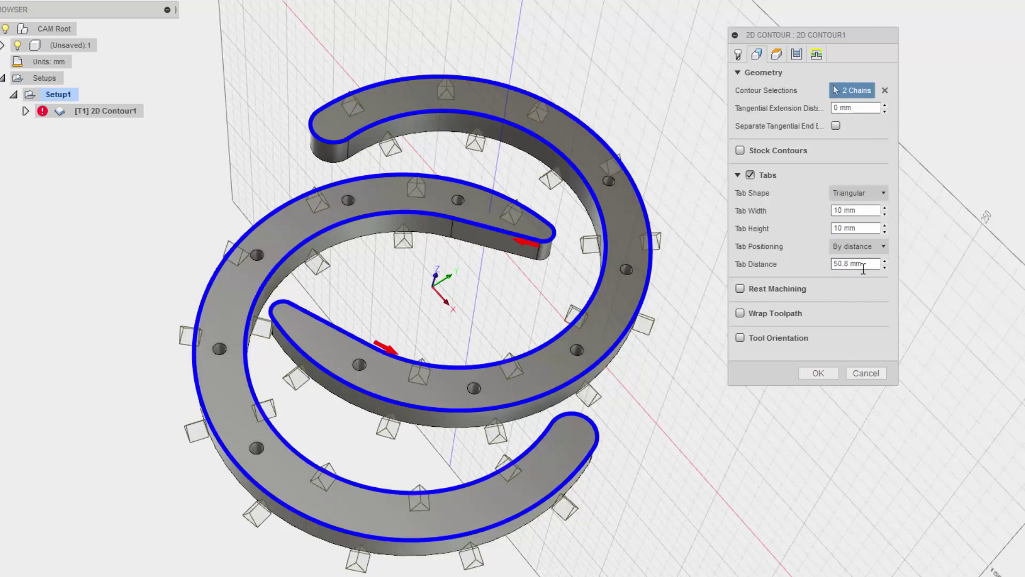
# Try spacing the tabs at a distance of 100 mm and of 200 mm.
pyautogui.moveTo(850, 264); pyautogui.dragTo(823, 266)
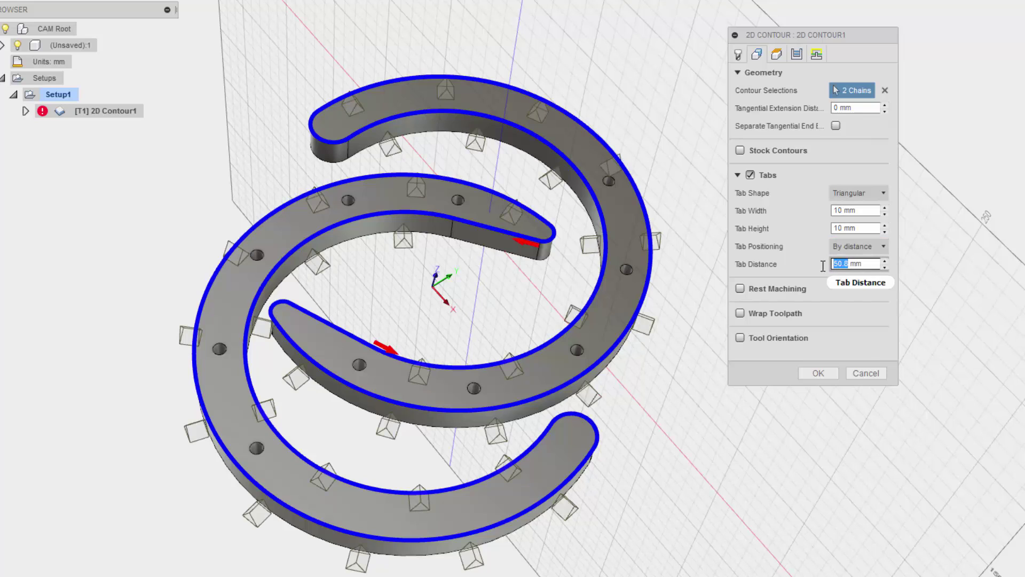
pyautogui.write('100')
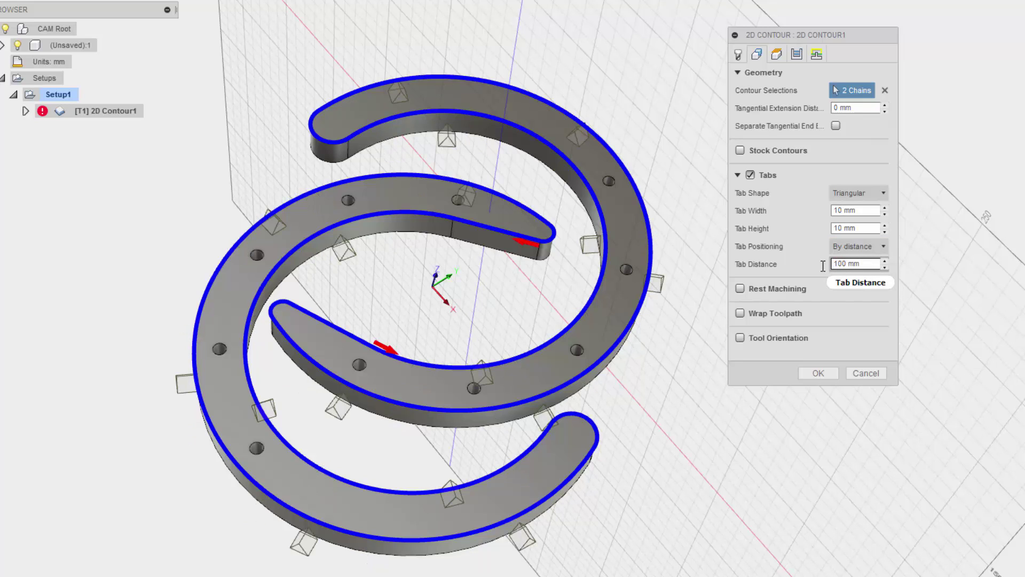
pyautogui.press('BackSpace')
pyautogui.write('500')
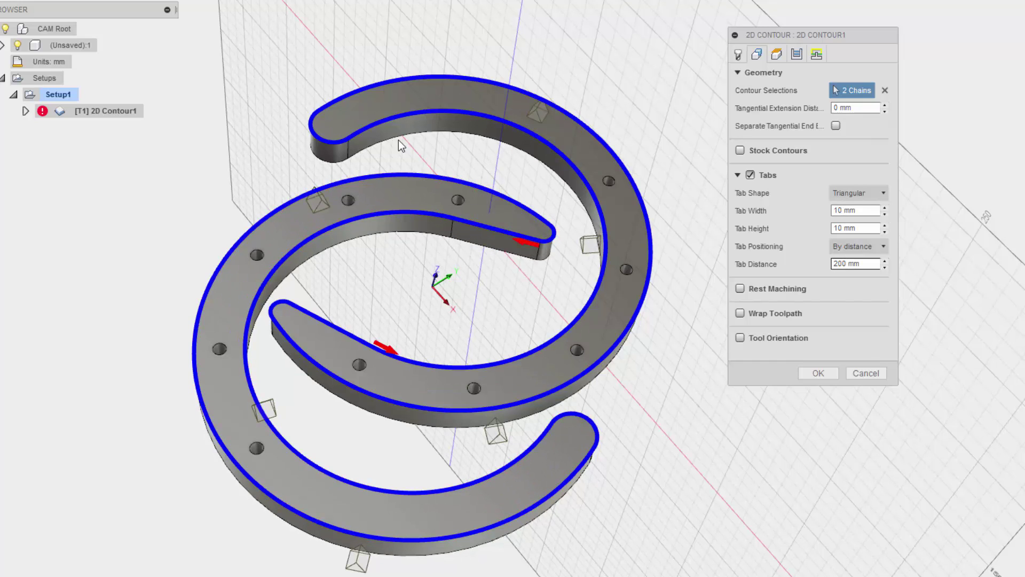
# Switch the tab positioning to At points and place ten tabs spread along the inner and outer edges of both rings.
pyautogui.click(875, 247)
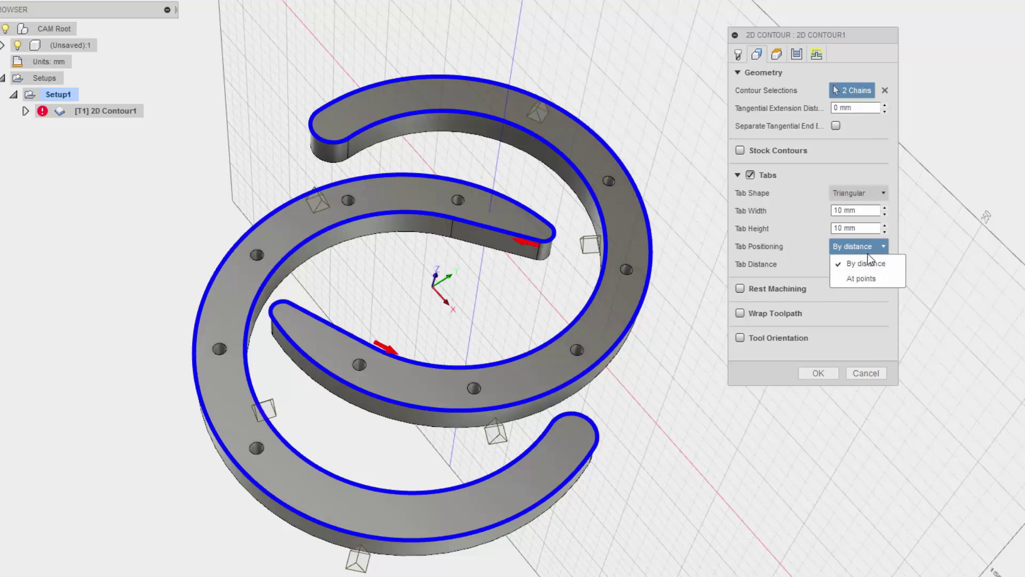
pyautogui.click(865, 278)
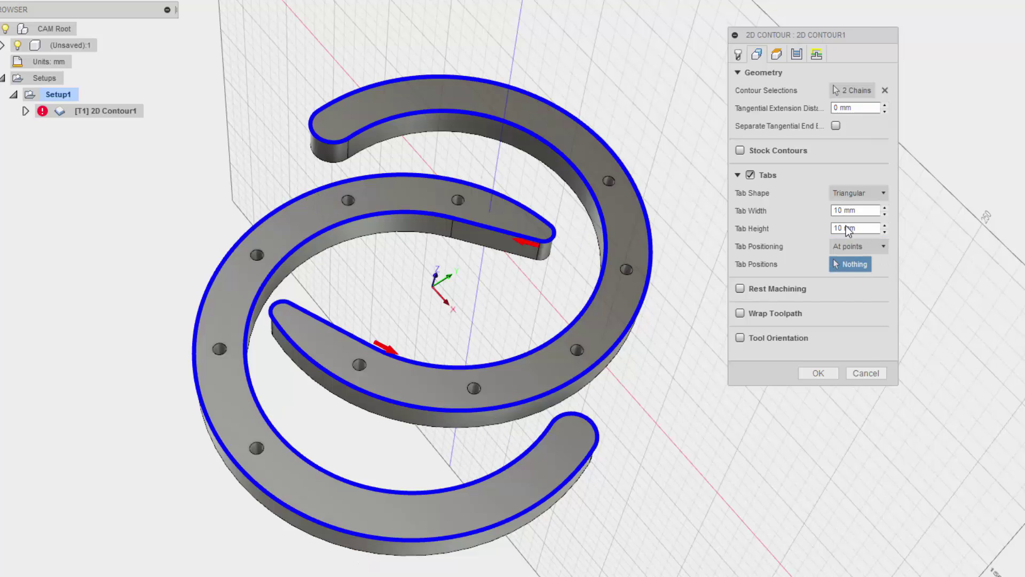
pyautogui.click(514, 126)
pyautogui.click(465, 182)
pyautogui.click(434, 214)
pyautogui.click(472, 368)
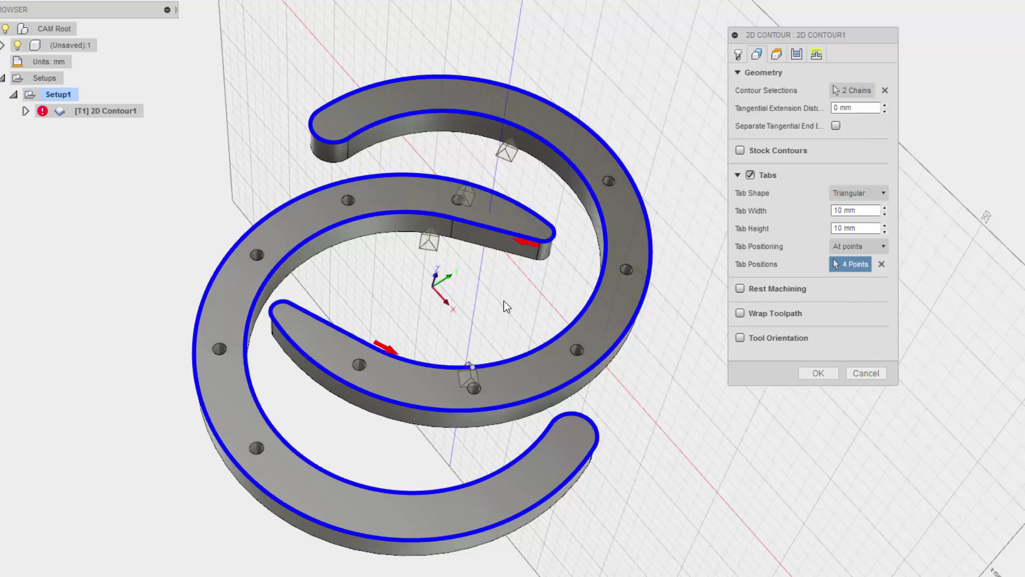
pyautogui.click(393, 400)
pyautogui.click(356, 482)
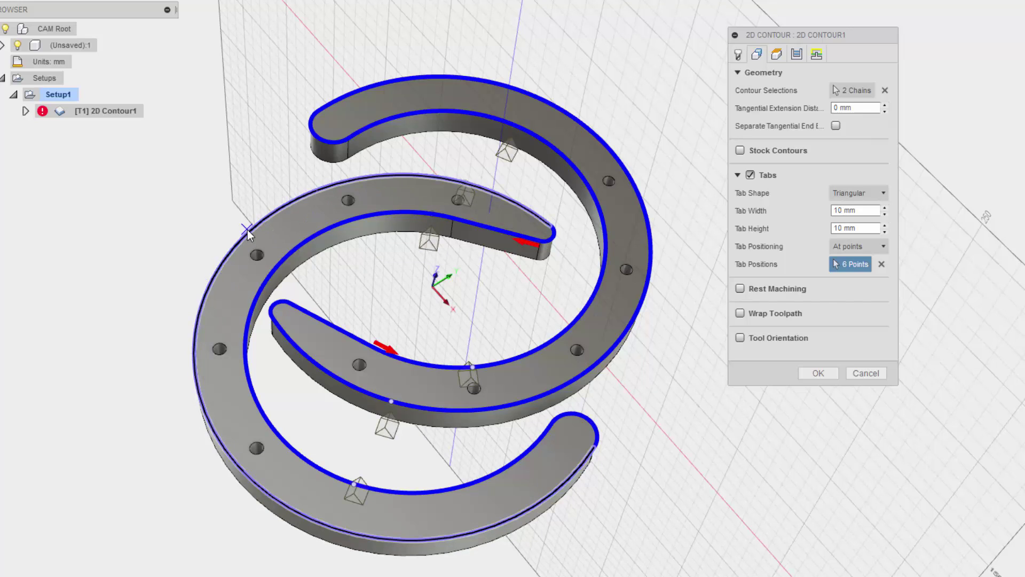
pyautogui.click(243, 246)
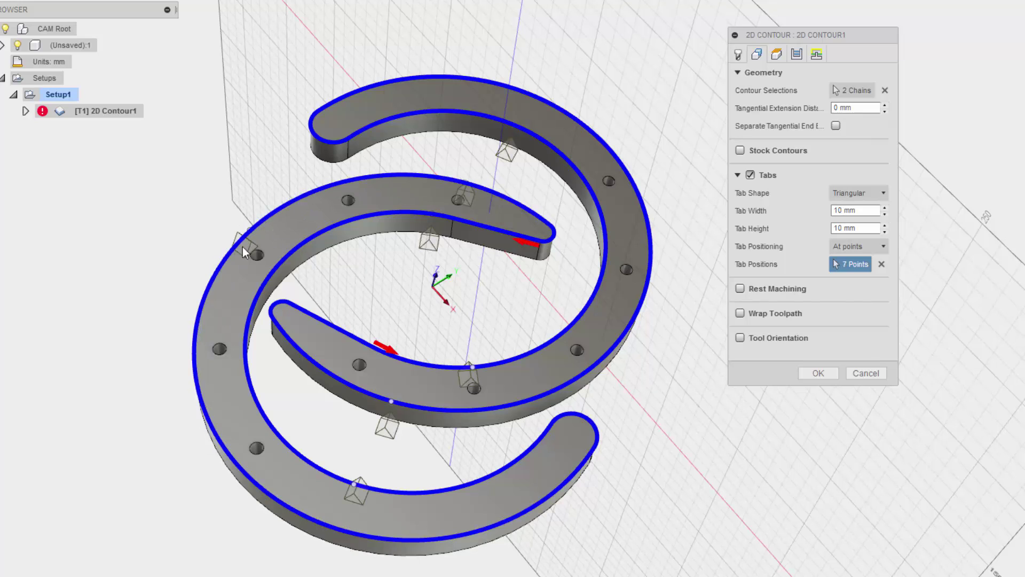
pyautogui.click(495, 525)
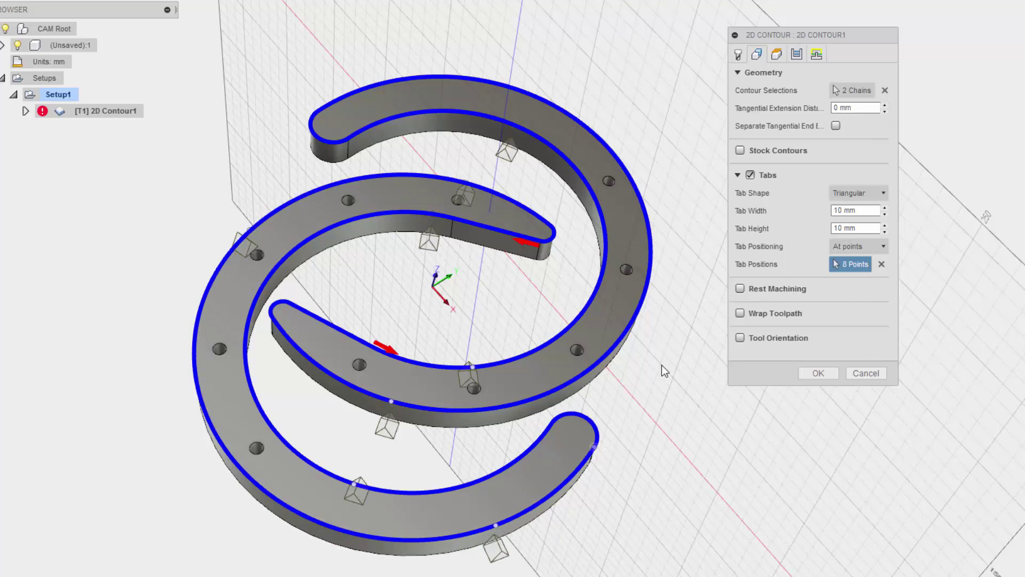
pyautogui.click(643, 297)
pyautogui.click(388, 81)
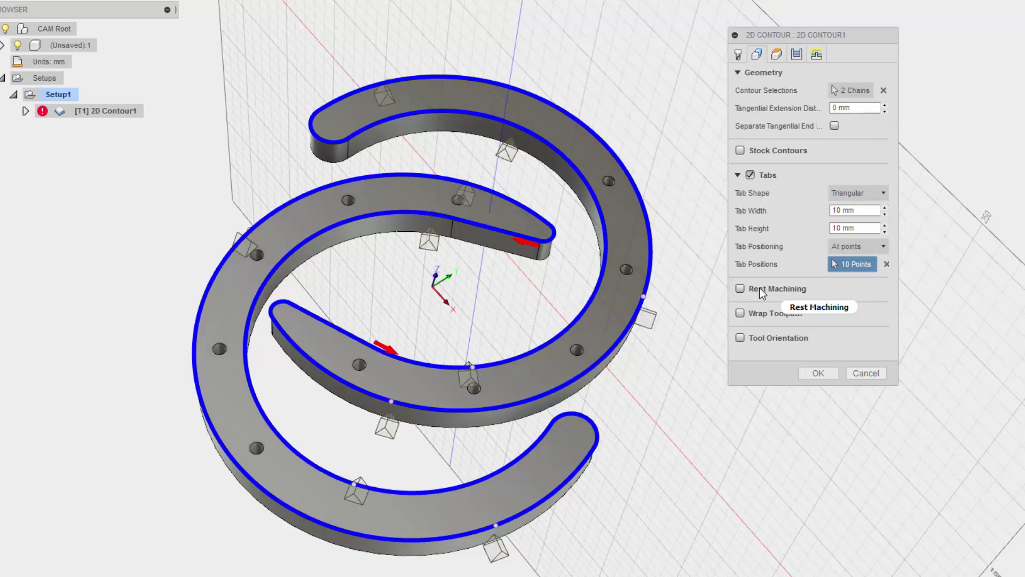
# Look at the rest machining option, leaving it off, and inspect the contour's height planes from the side.
pyautogui.click(742, 286)
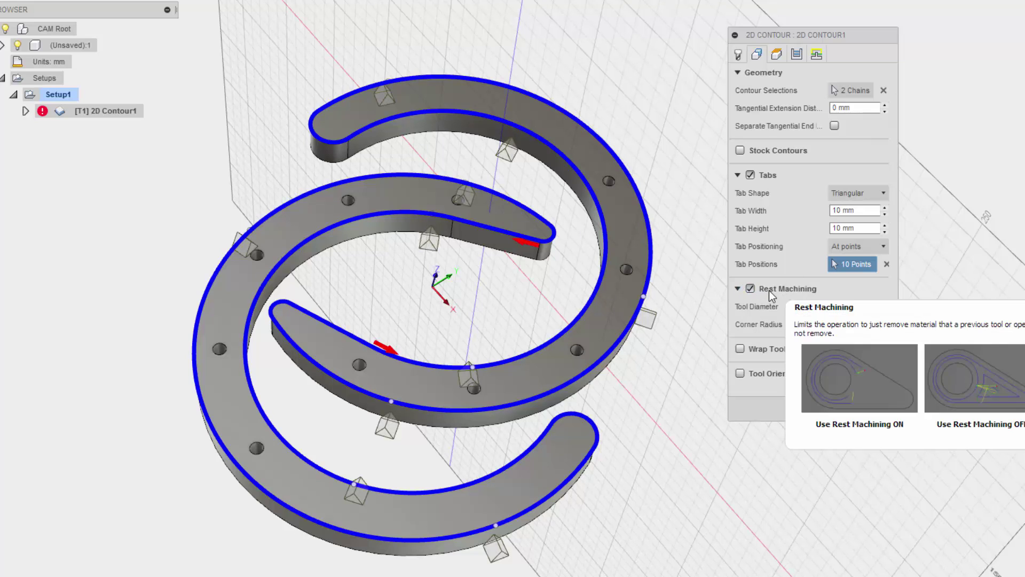
pyautogui.click(749, 289)
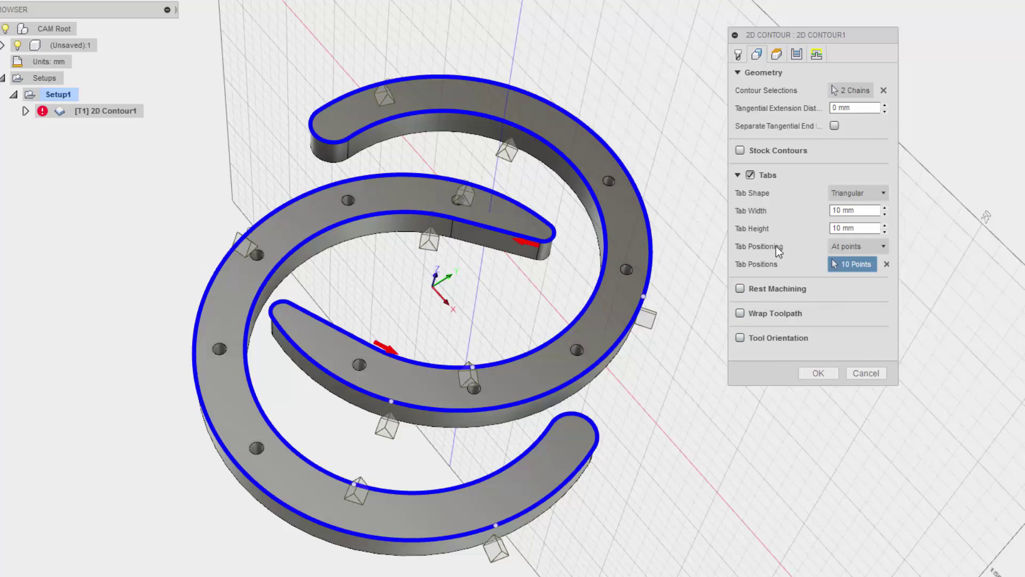
pyautogui.click(776, 55)
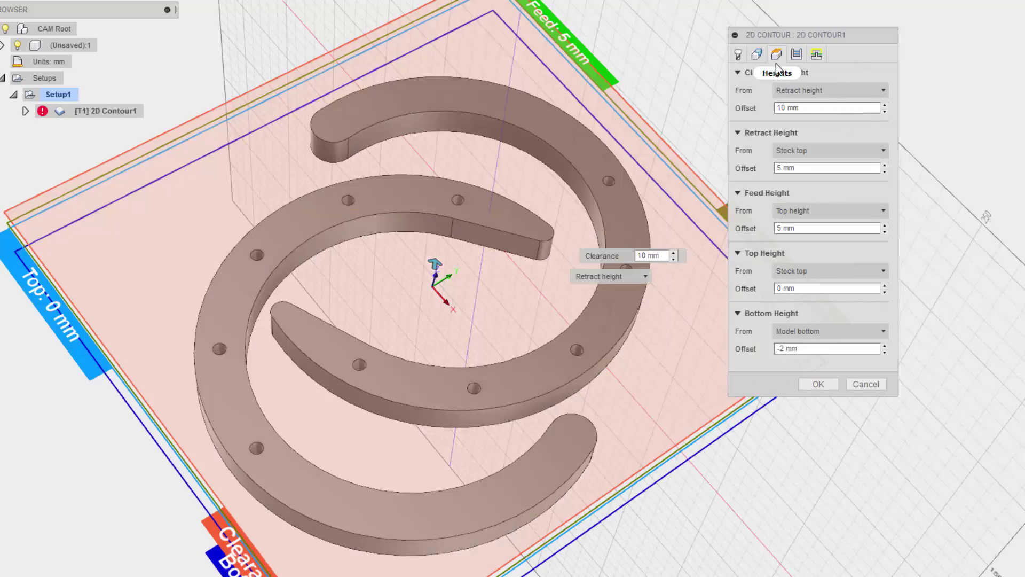
pyautogui.keyDown('shift'); pyautogui.moveTo(667, 245); pyautogui.dragTo(393, 260, button='middle'); pyautogui.keyUp('shift')
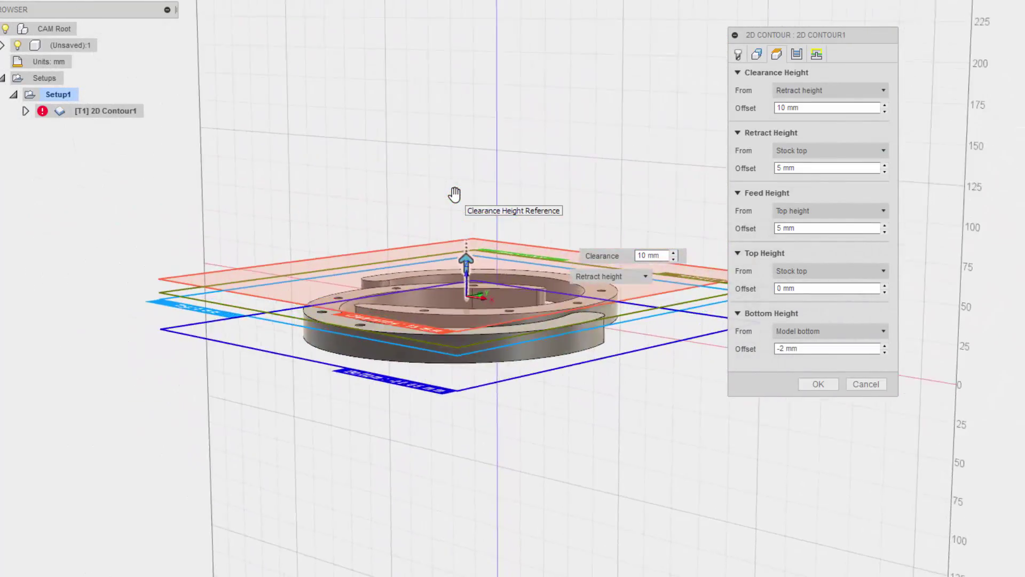
pyautogui.keyDown('shift'); pyautogui.moveTo(455, 194); pyautogui.dragTo(614, 285, button='middle'); pyautogui.keyUp('shift')
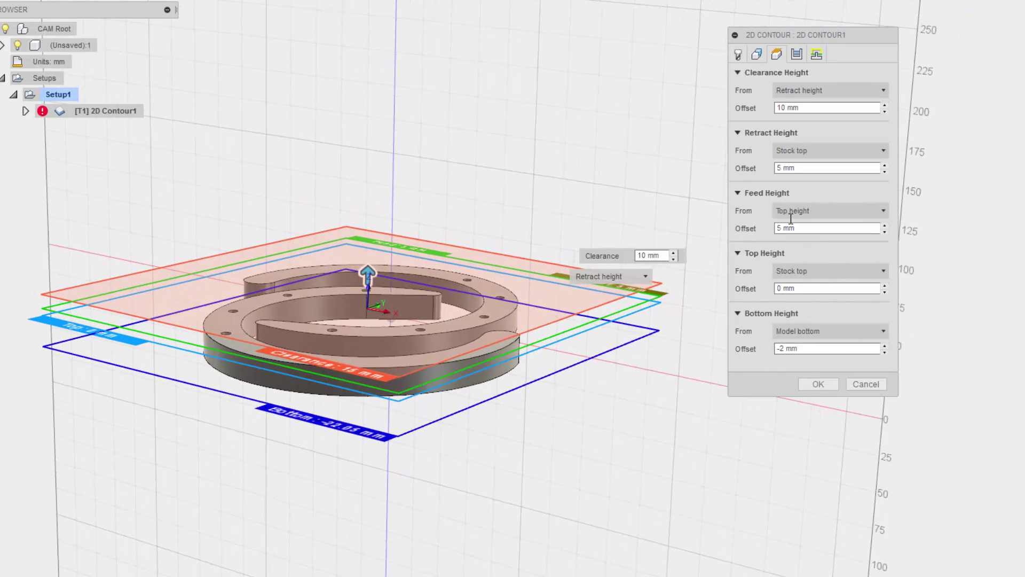